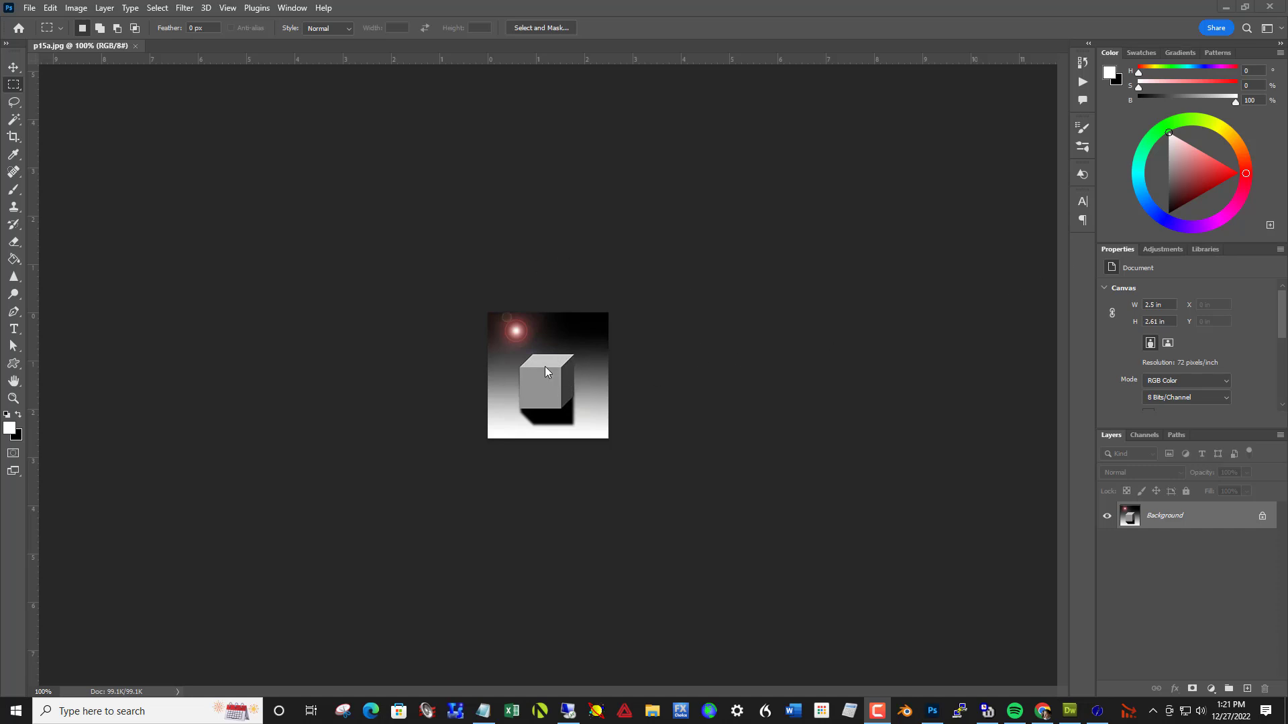
Zoom in to inspect the cube in p15a.jpg, then close that reference document.
{"action": "left_click", "coordinate": [536, 362]}
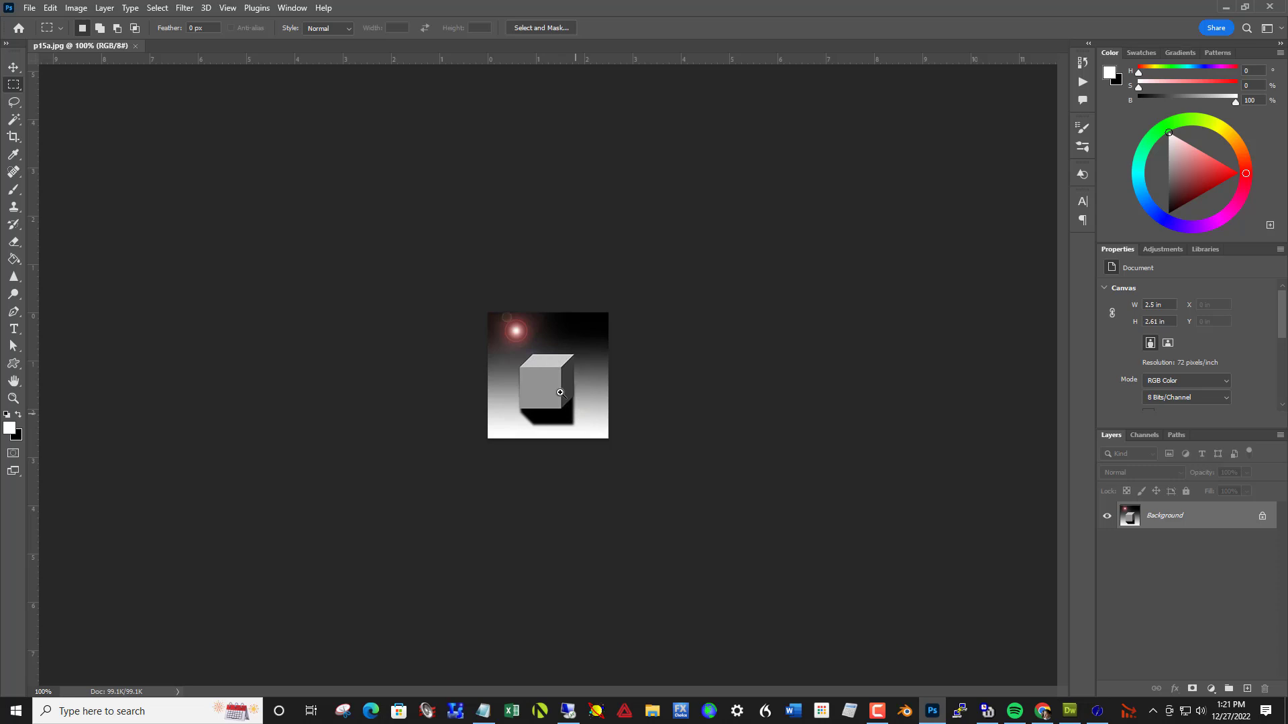
{"action": "left_click_drag", "start_coordinate": [548, 394], "coordinate": [716, 433]}
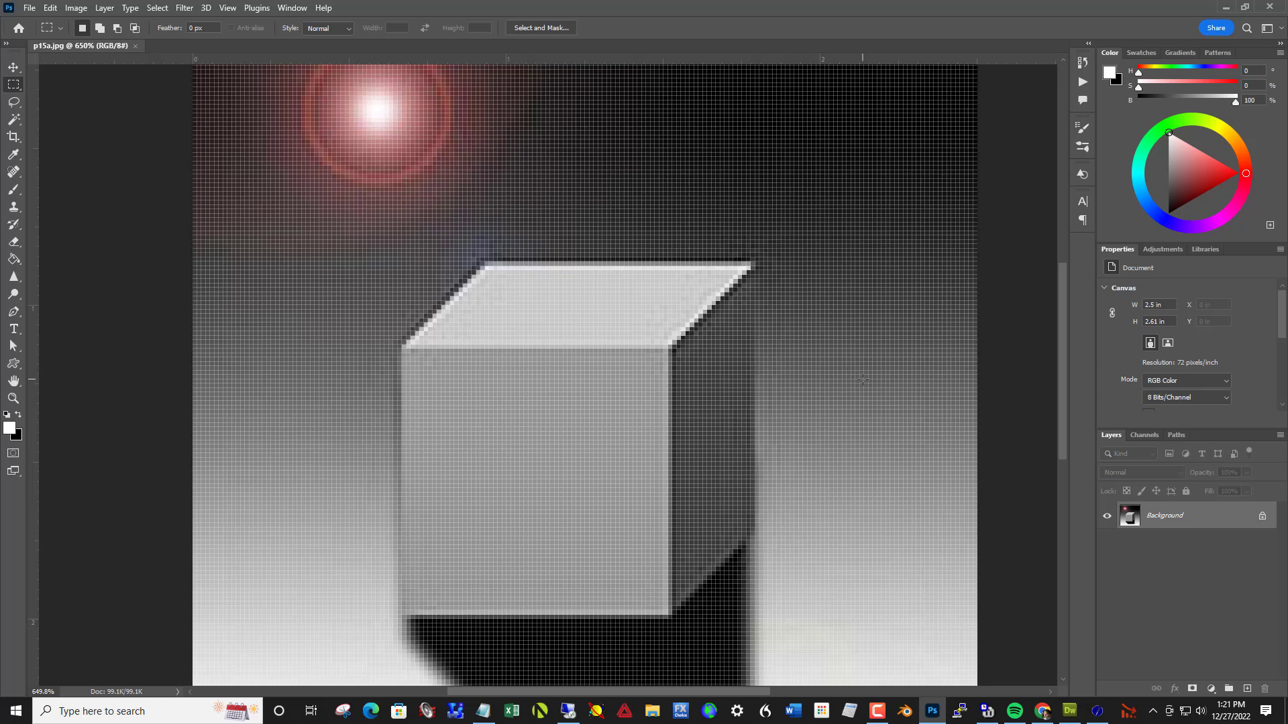
{"action": "scroll", "coordinate": [863, 379], "scroll_direction": "down", "scroll_amount": 2}
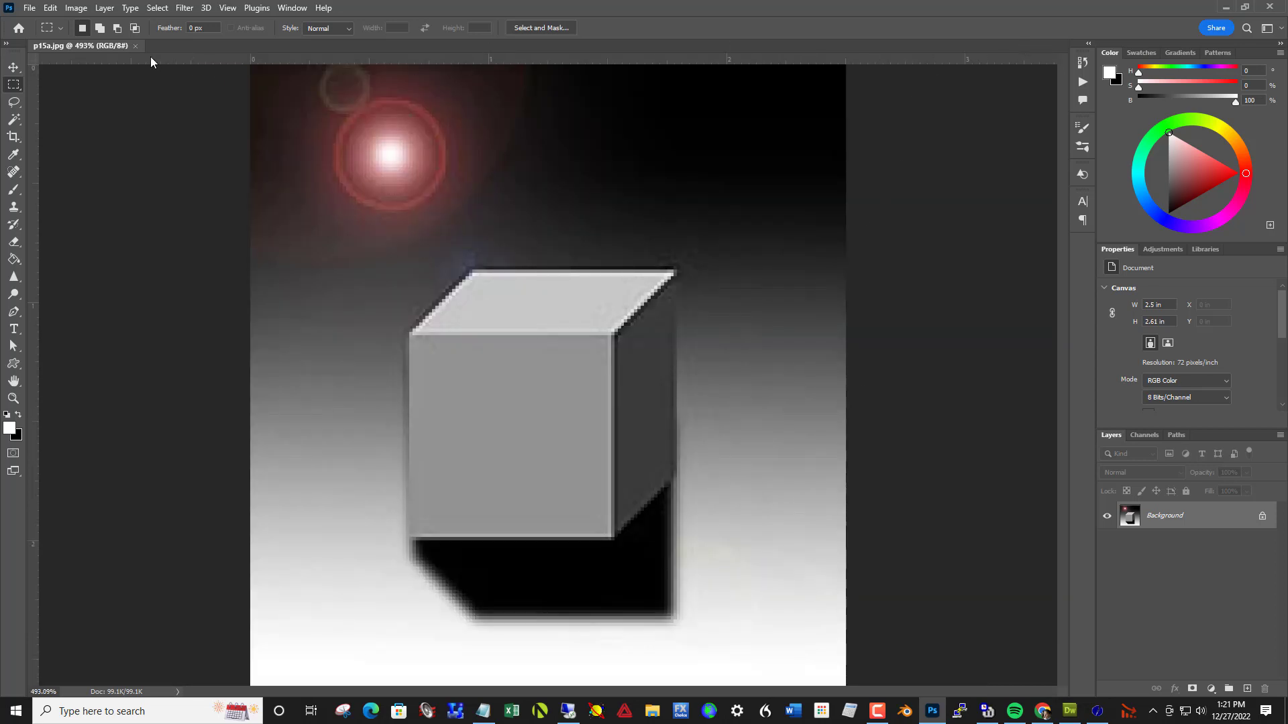
{"action": "left_click", "coordinate": [134, 45]}
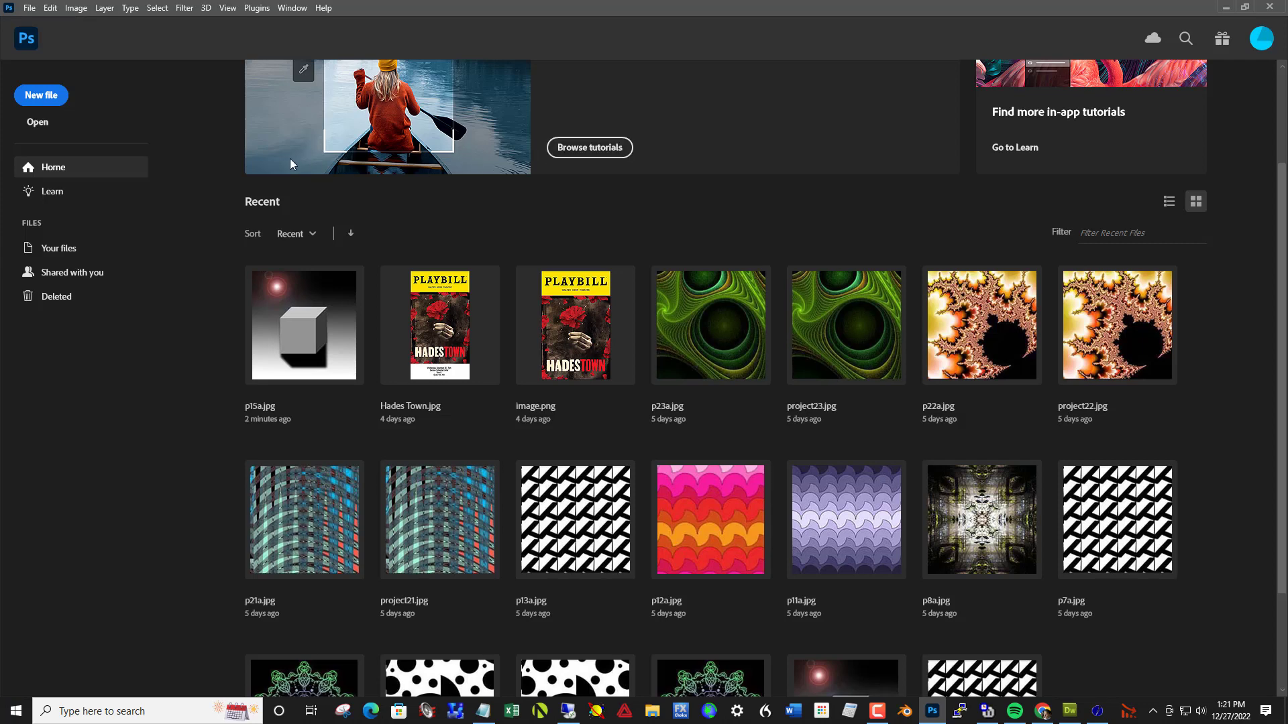
Start a new document and switch its size units to inches.
{"action": "left_click", "coordinate": [30, 8]}
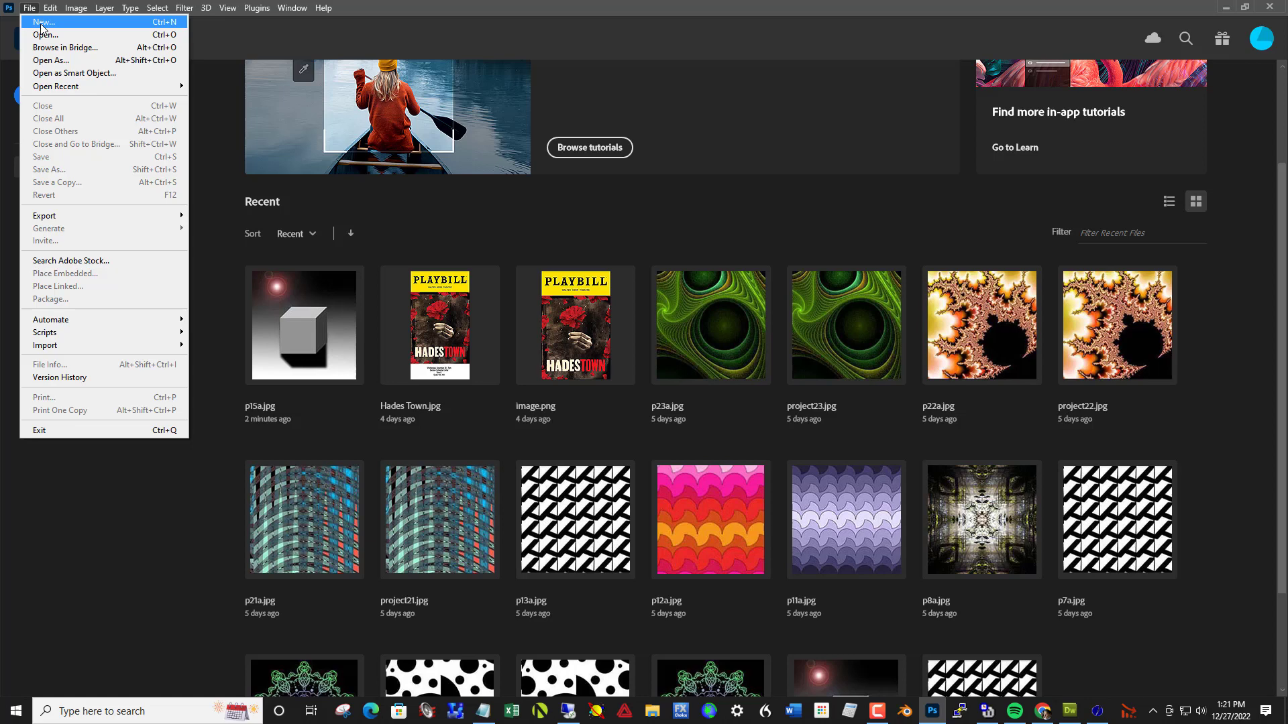
{"action": "left_click", "coordinate": [41, 25]}
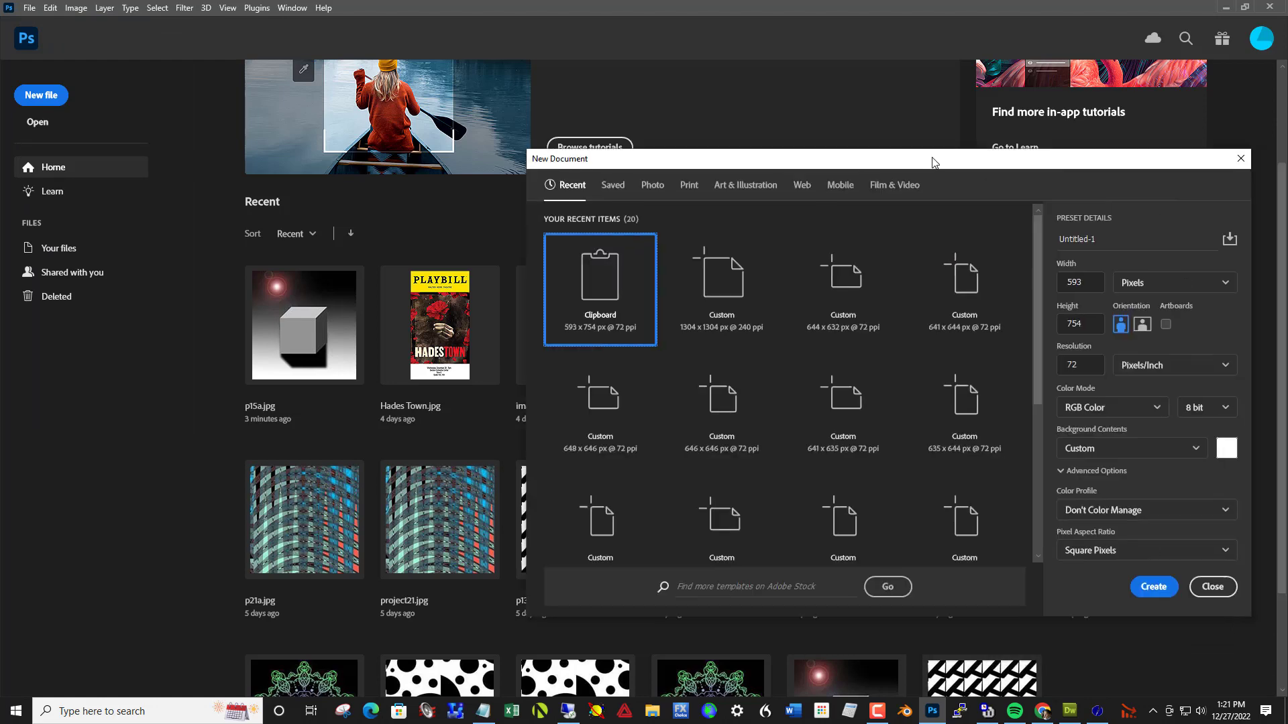
{"action": "left_click_drag", "start_coordinate": [995, 168], "coordinate": [835, 141]}
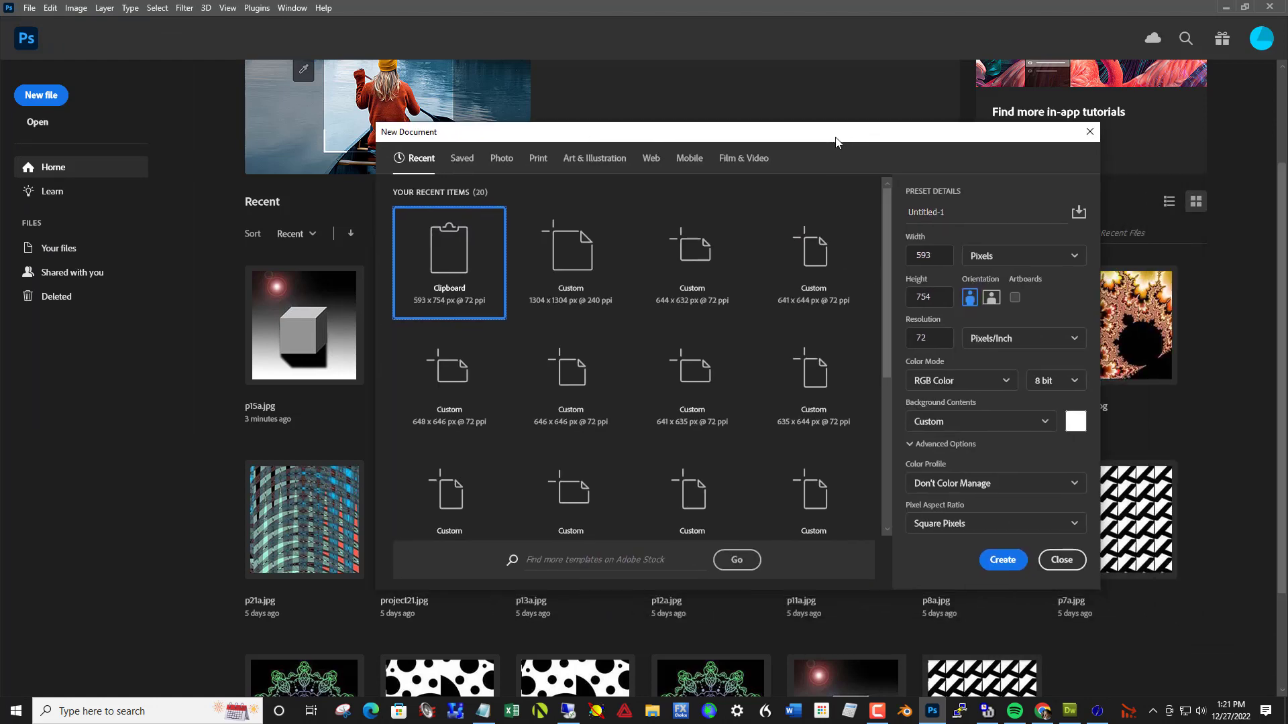
{"action": "left_click", "coordinate": [1006, 257]}
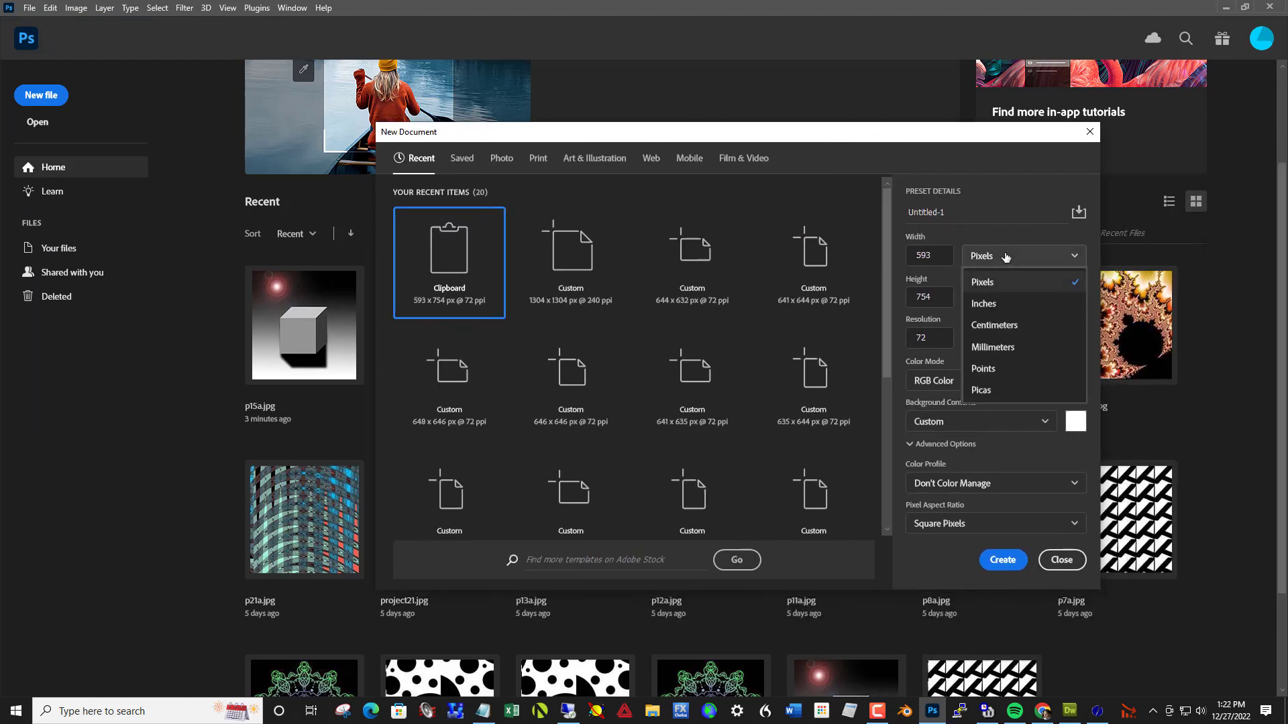
{"action": "left_click", "coordinate": [998, 304]}
Set width 10, height 10 and resolution 240 pixels/inch, and create the document.
{"action": "left_click_drag", "start_coordinate": [939, 255], "coordinate": [896, 256]}
{"action": "type", "text": "10"}
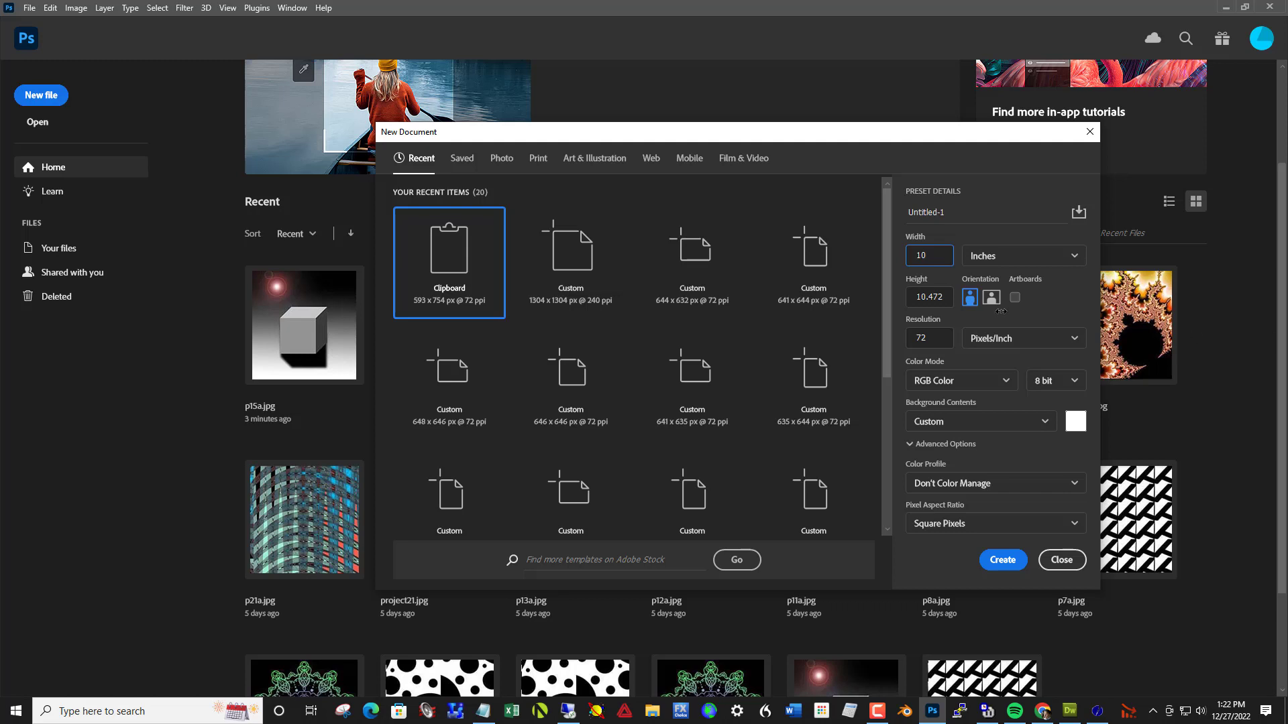
{"action": "left_click", "coordinate": [949, 300]}
{"action": "left_click", "coordinate": [914, 296]}
{"action": "type", "text": "10"}
{"action": "left_click", "coordinate": [914, 338]}
{"action": "type", "text": "240"}
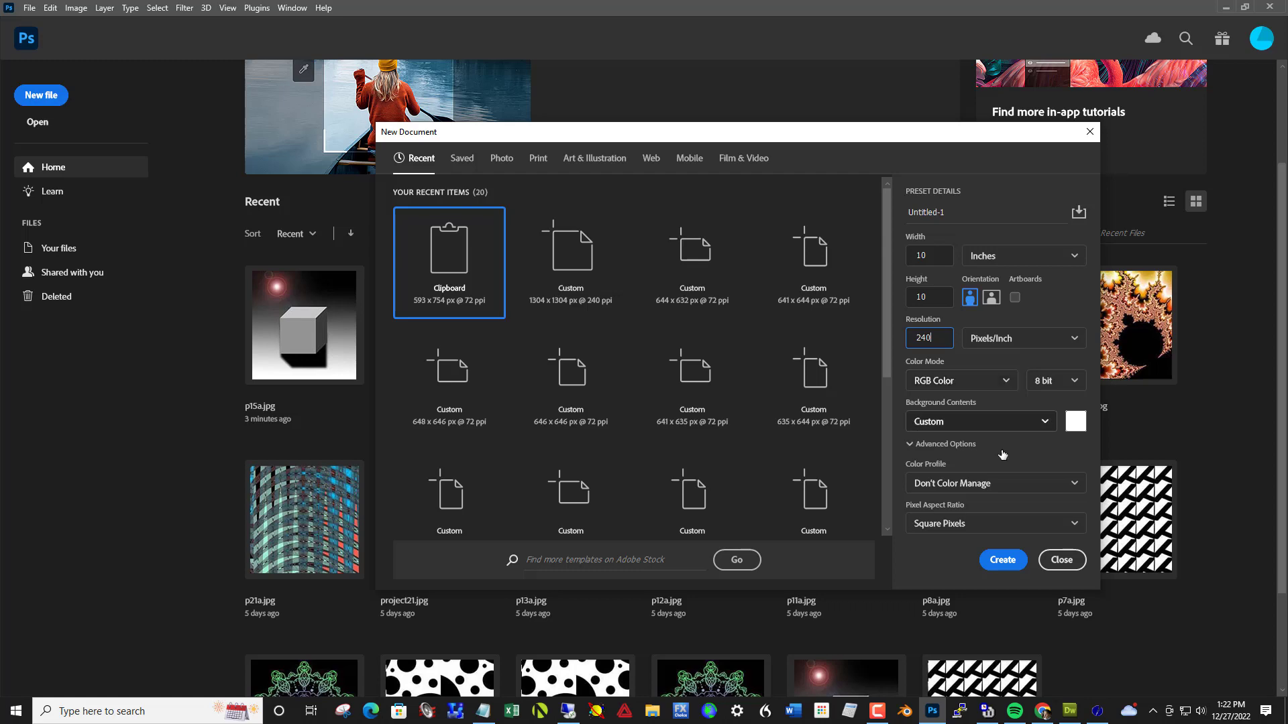
{"action": "left_click", "coordinate": [1003, 562]}
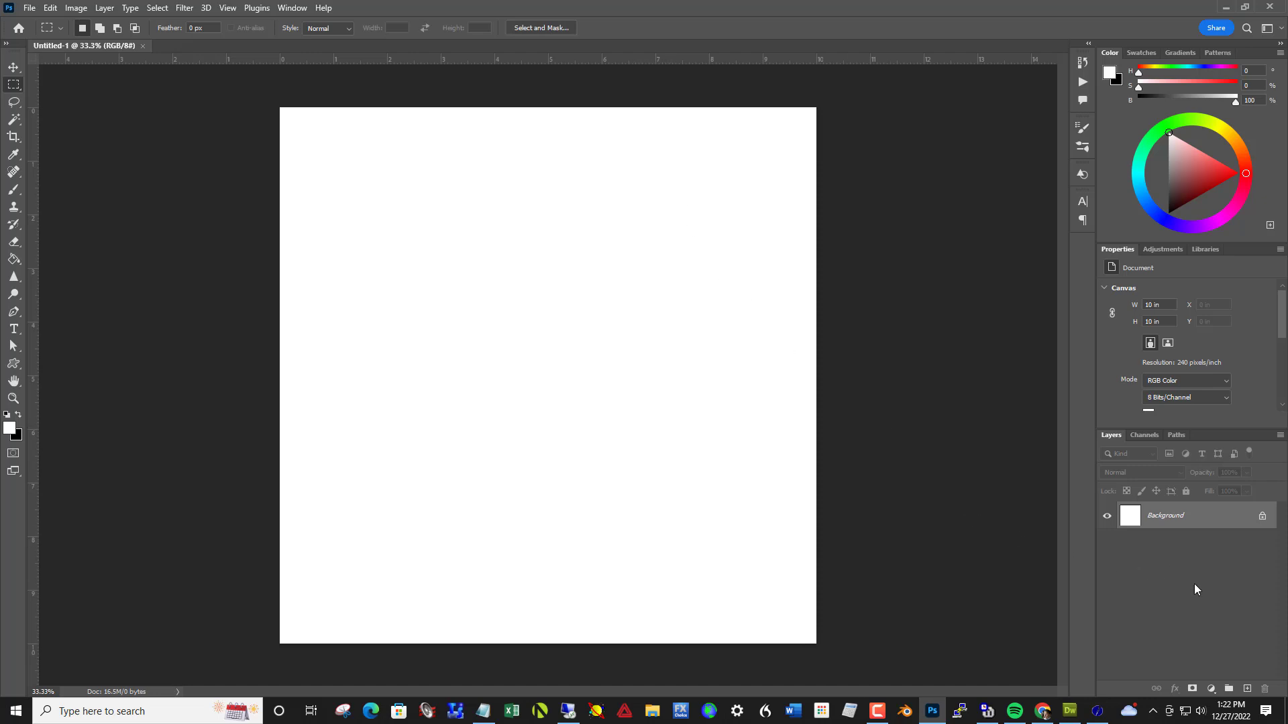
Add Layer 1 and draw a 2.46-inch square marquee, moving it just below centre.
{"action": "left_click", "coordinate": [1246, 688]}
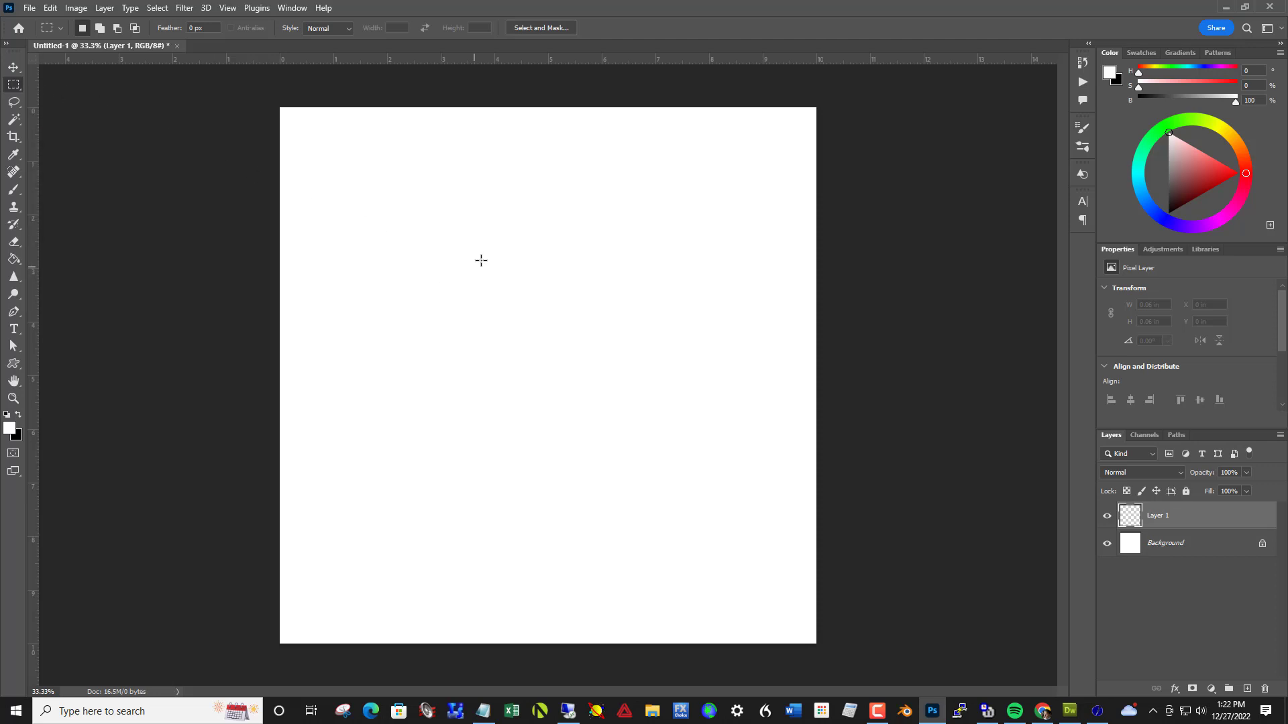
{"action": "left_click_drag", "start_coordinate": [452, 265], "coordinate": [607, 396]}
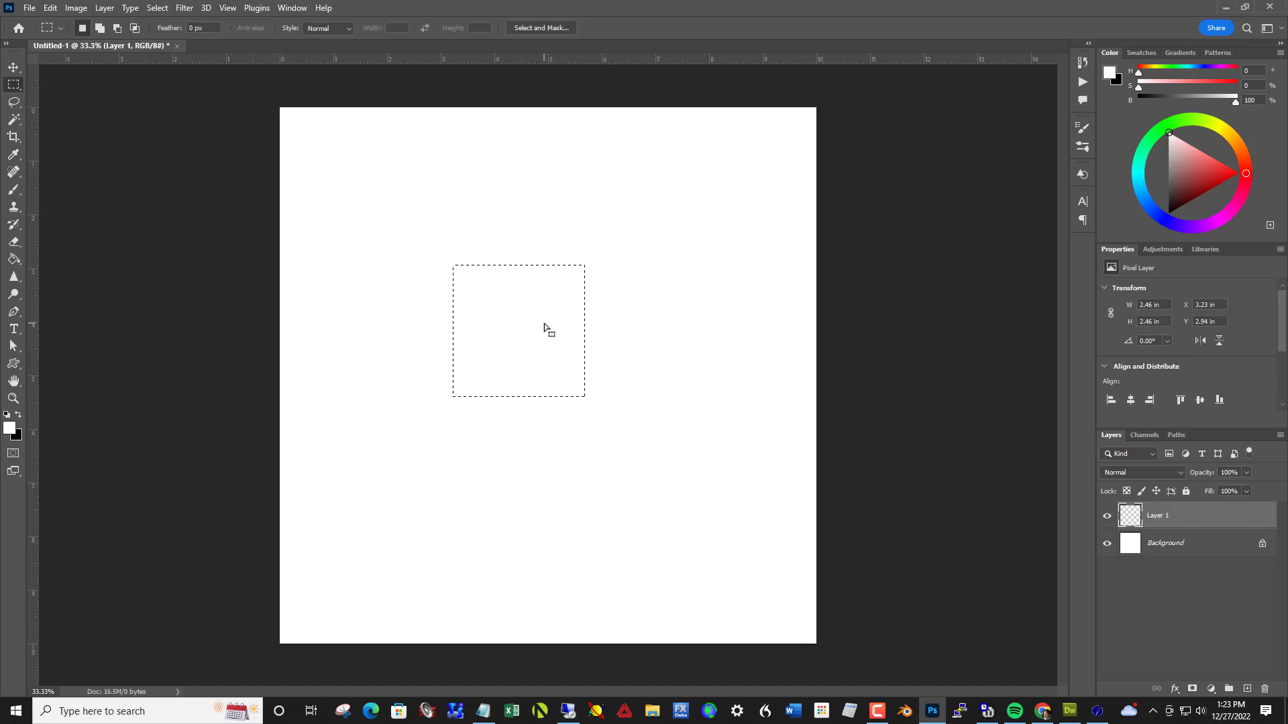
{"action": "left_click_drag", "start_coordinate": [542, 322], "coordinate": [559, 415]}
Fill the selection with grey #929191, deselect, and duplicate the layer twice with Ctrl+J.
{"action": "left_click", "coordinate": [10, 427]}
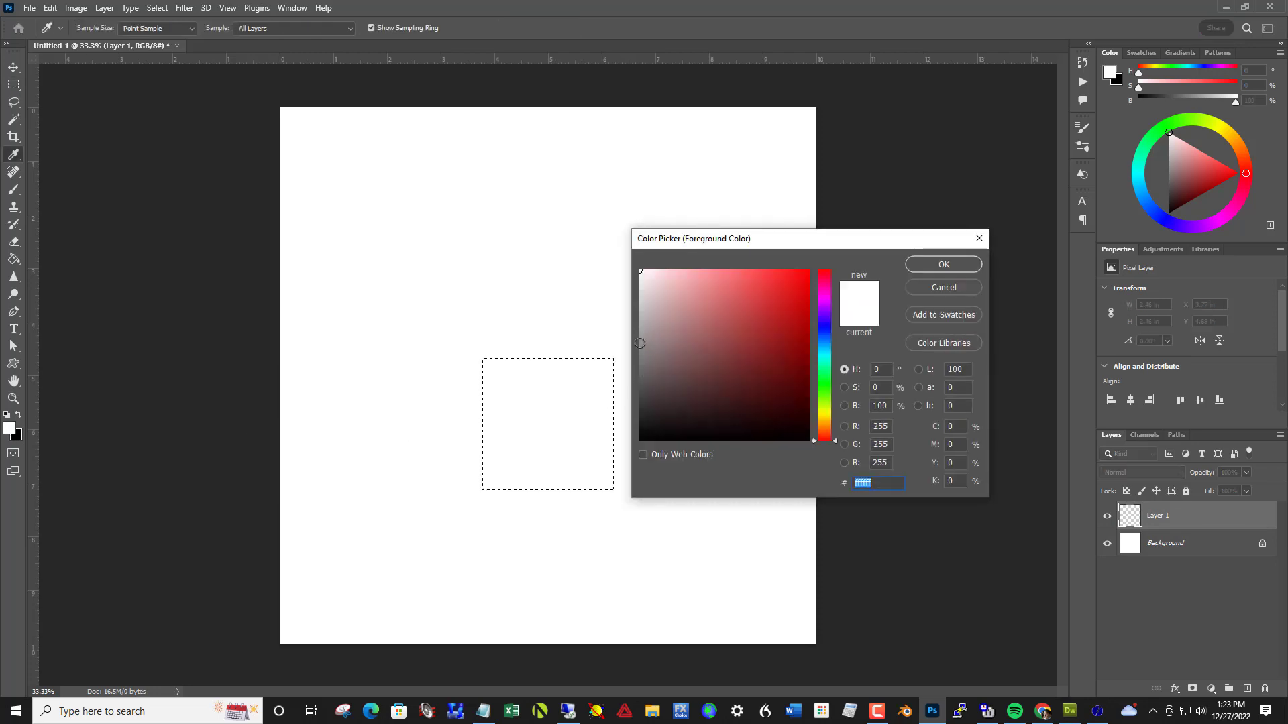
{"action": "left_click", "coordinate": [640, 342]}
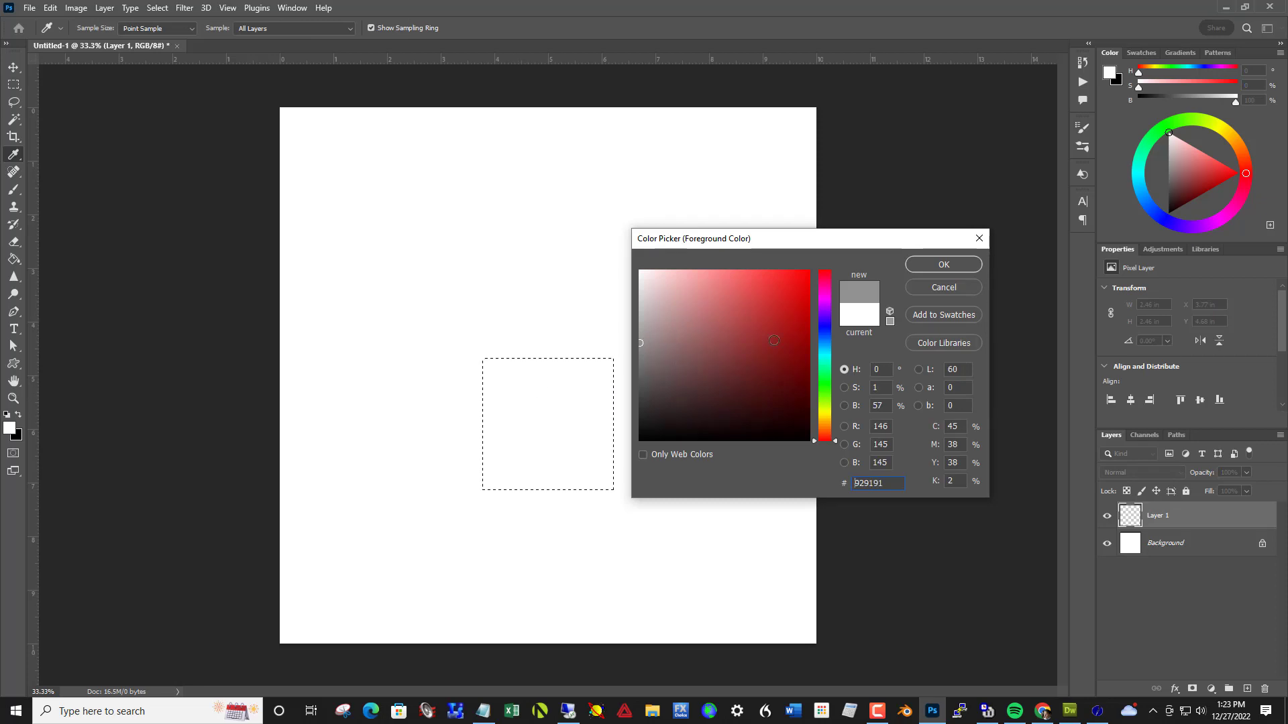
{"action": "left_click", "coordinate": [915, 270]}
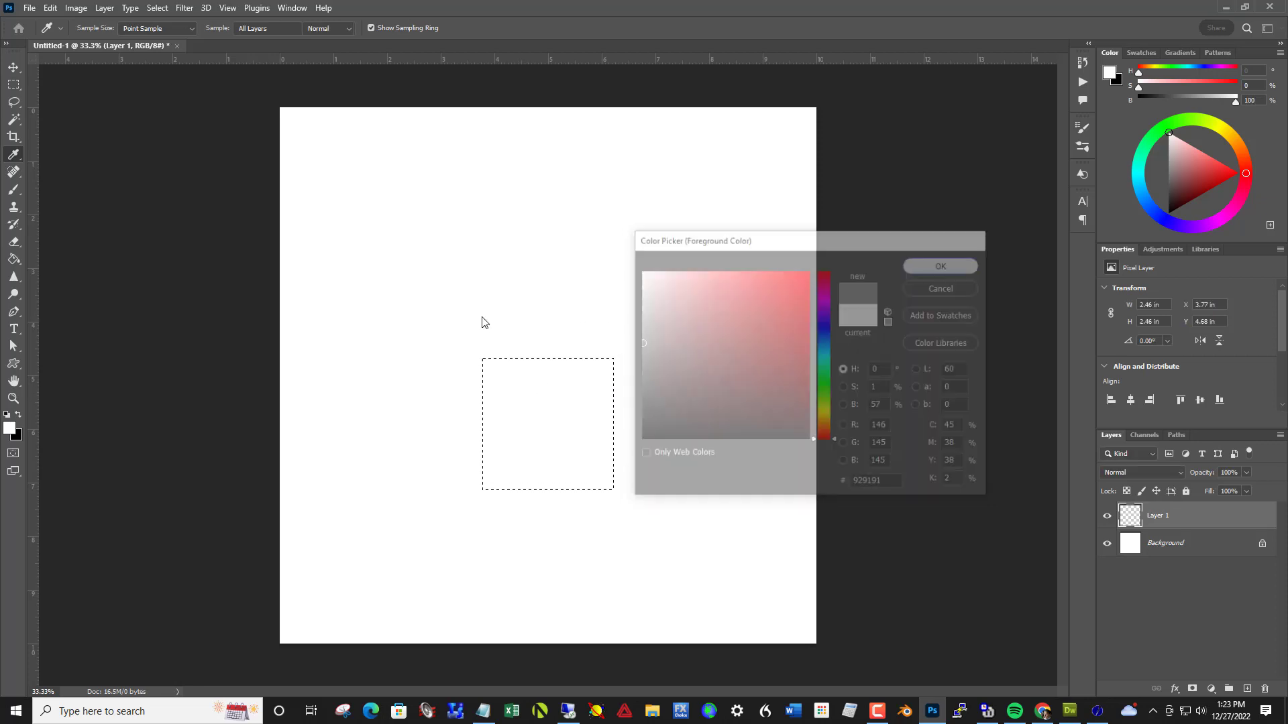
{"action": "left_click", "coordinate": [13, 262]}
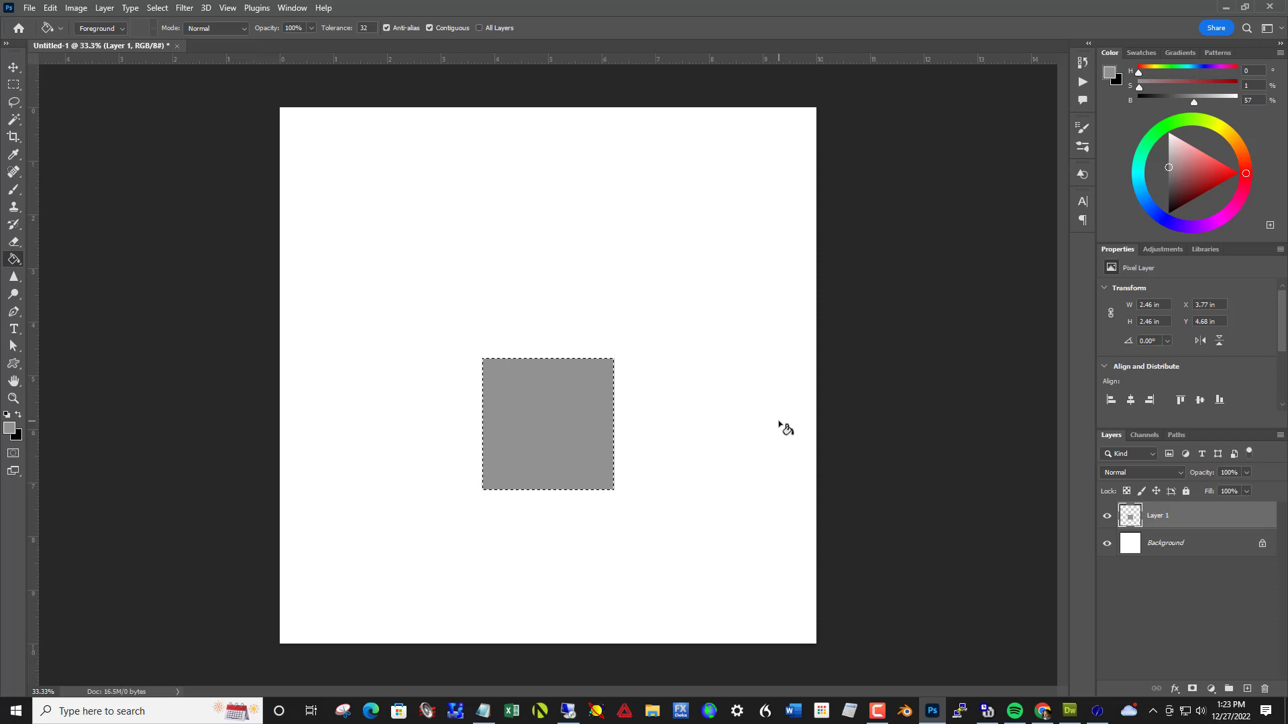
{"action": "key", "text": "ctrl+d"}
{"action": "key", "text": "ctrl+j"}
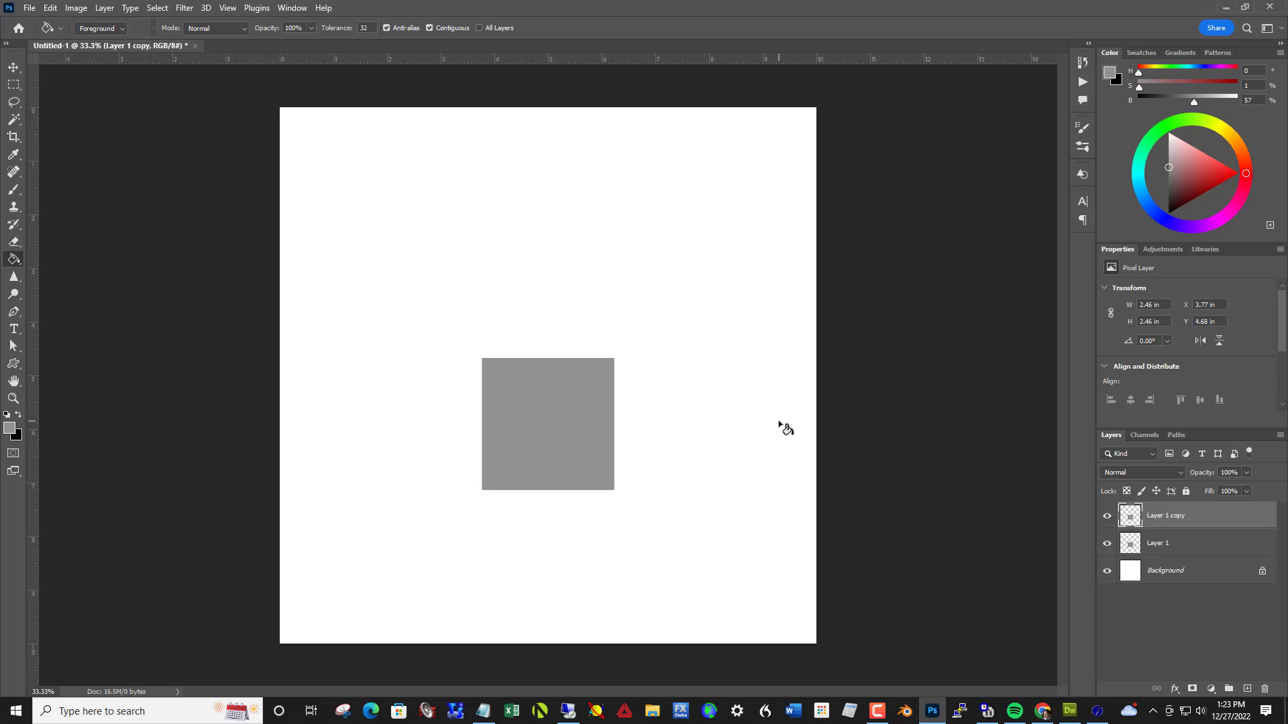
{"action": "key", "text": "ctrl+j"}
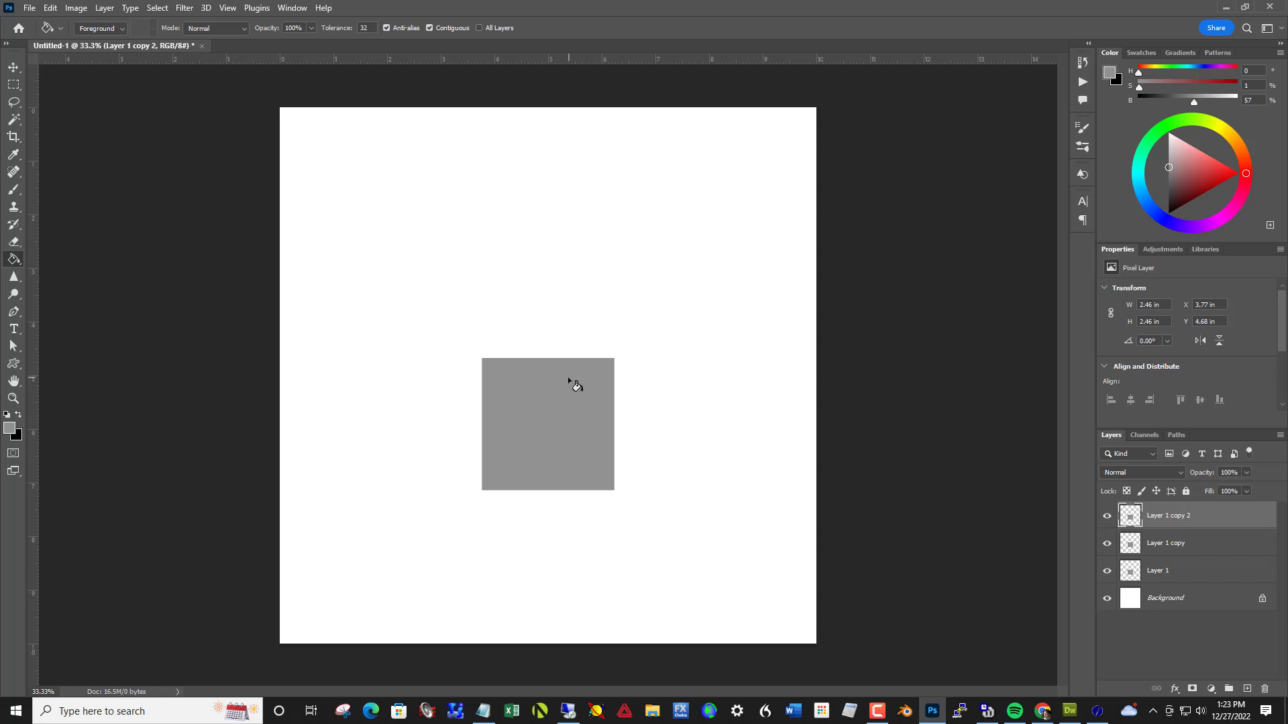
Move the three grey squares so one sits above the left of two adjacent squares.
{"action": "key", "text": "v"}
{"action": "left_click_drag", "start_coordinate": [570, 422], "coordinate": [569, 271]}
{"action": "left_click_drag", "start_coordinate": [577, 429], "coordinate": [517, 440]}
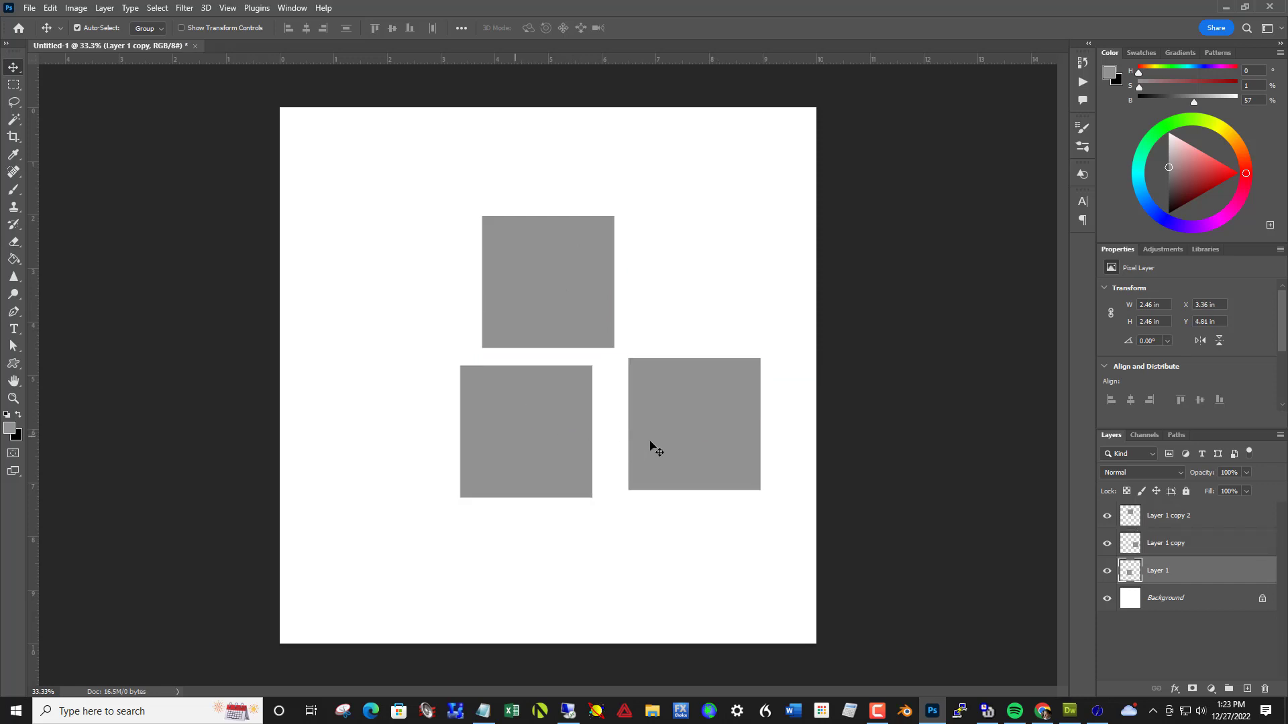
{"action": "left_click_drag", "start_coordinate": [653, 449], "coordinate": [631, 456]}
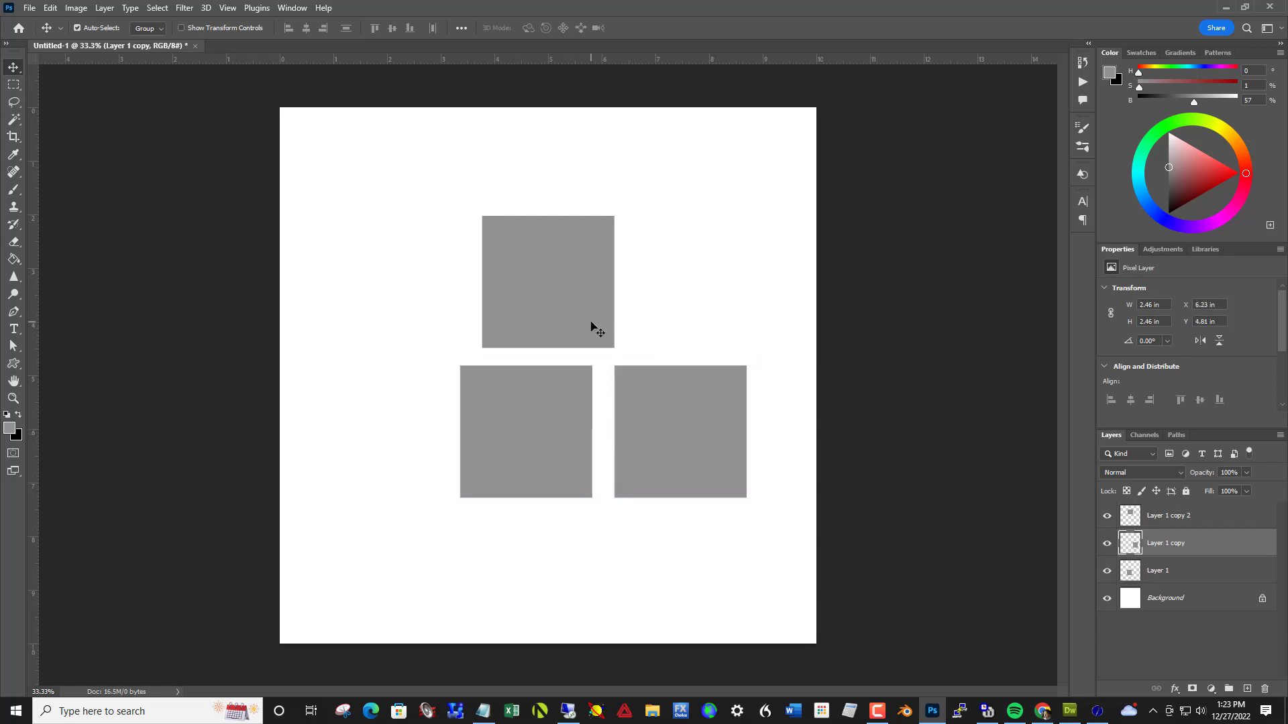
{"action": "left_click_drag", "start_coordinate": [593, 325], "coordinate": [570, 341]}
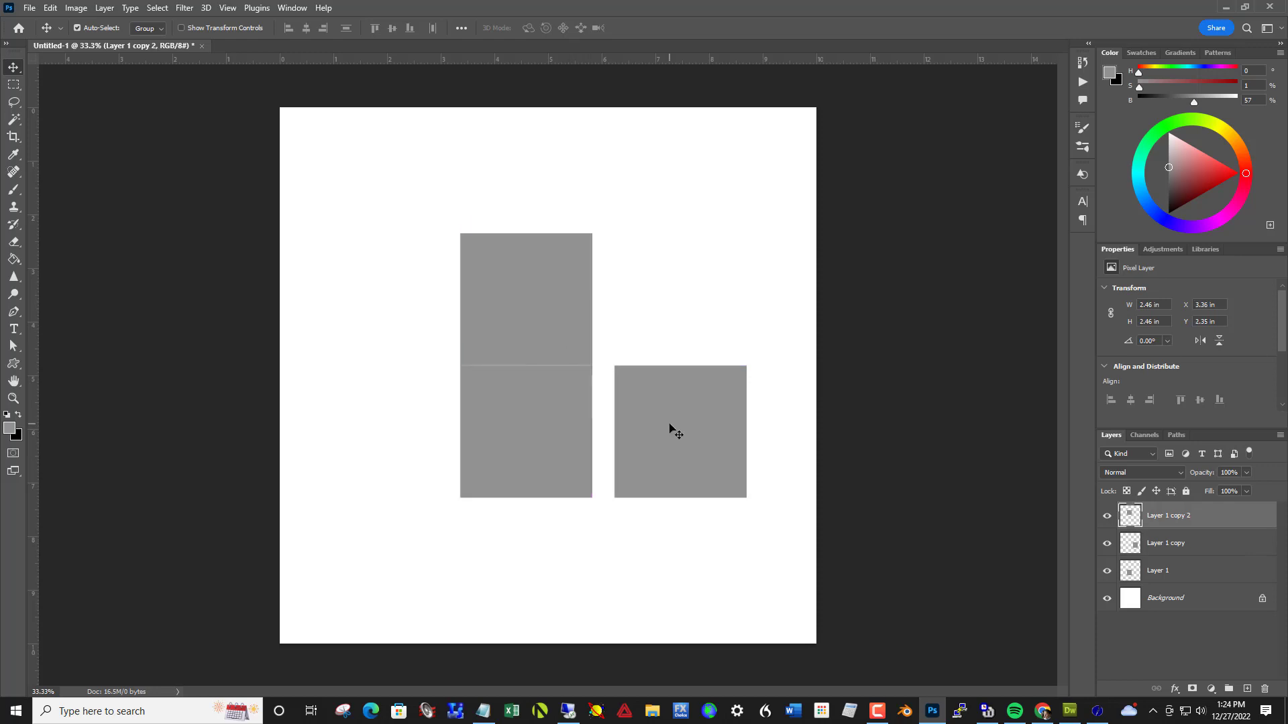
{"action": "left_click_drag", "start_coordinate": [669, 429], "coordinate": [651, 427]}
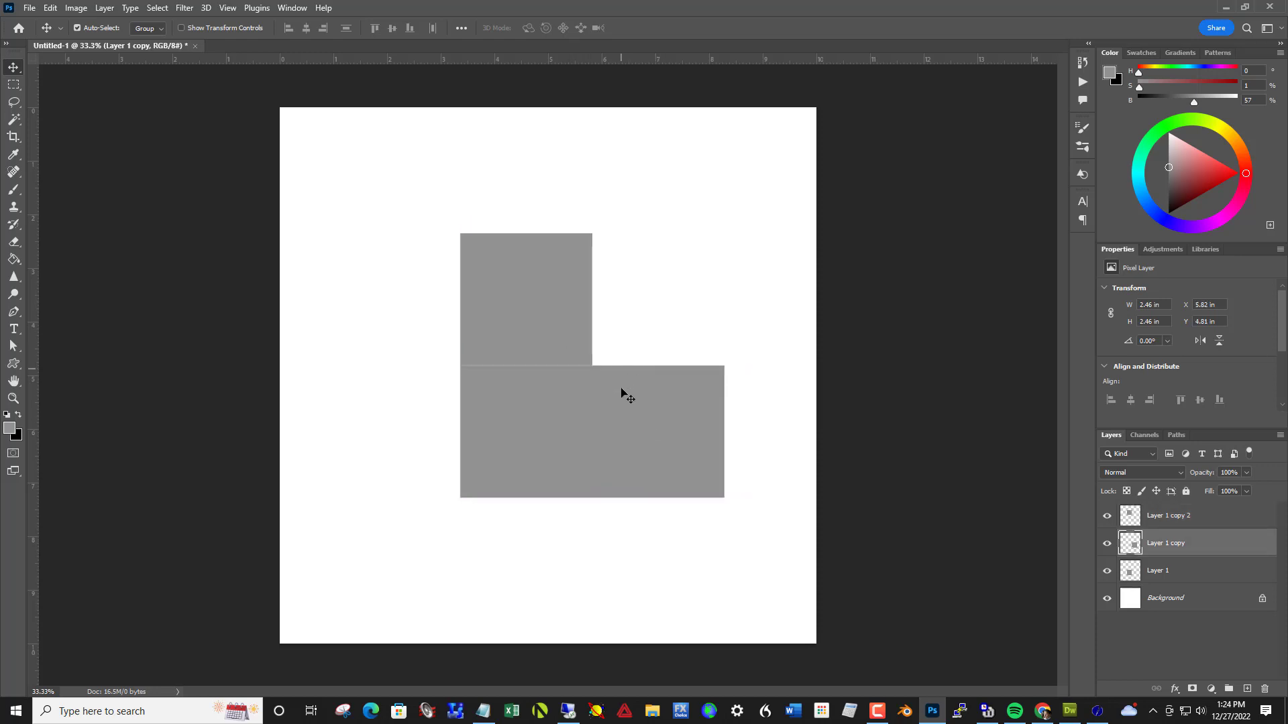
{"action": "left_click", "coordinate": [551, 338]}
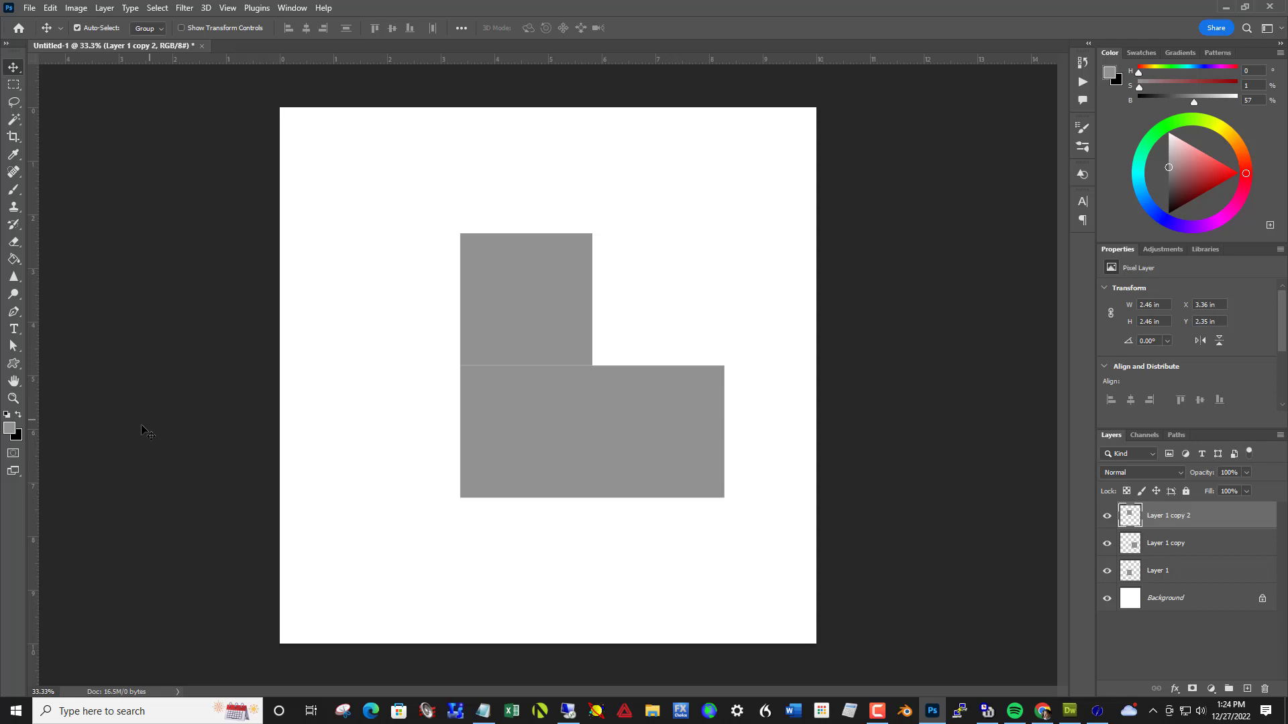
{"action": "left_click", "coordinate": [10, 429]}
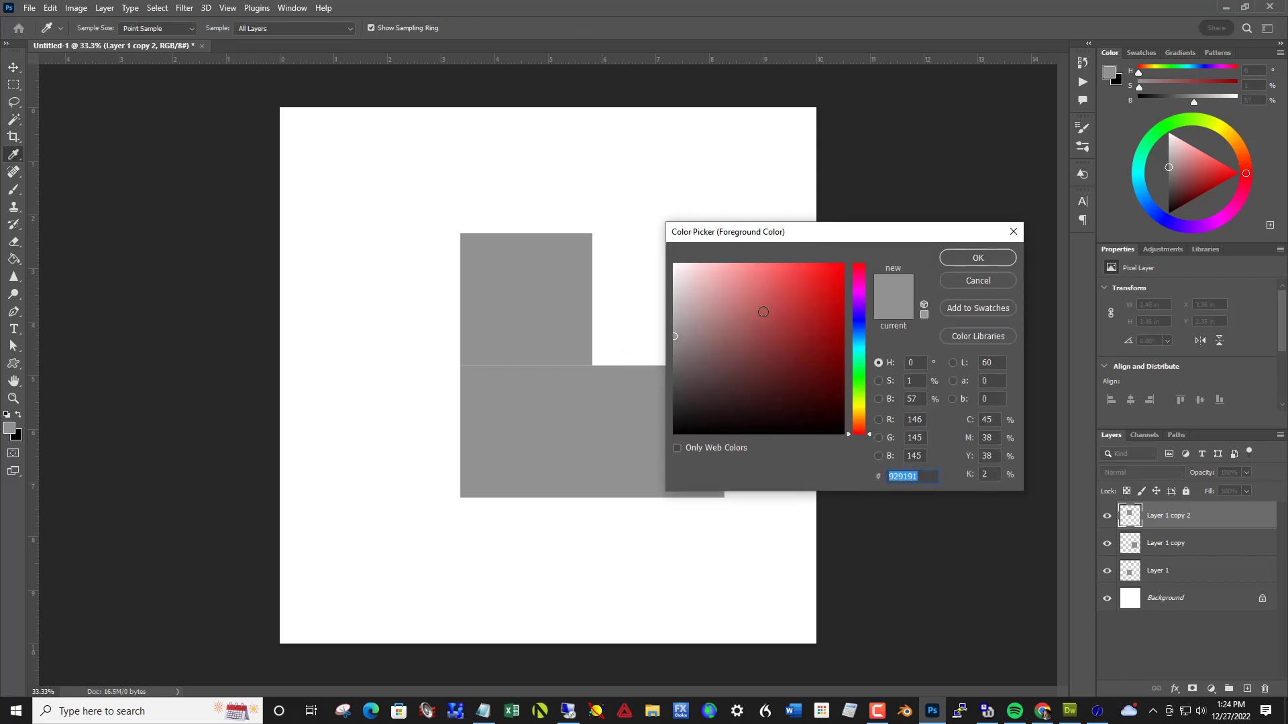
Fill the top square with a lighter grey using the Paint Bucket.
{"action": "left_click_drag", "start_coordinate": [674, 305], "coordinate": [674, 292]}
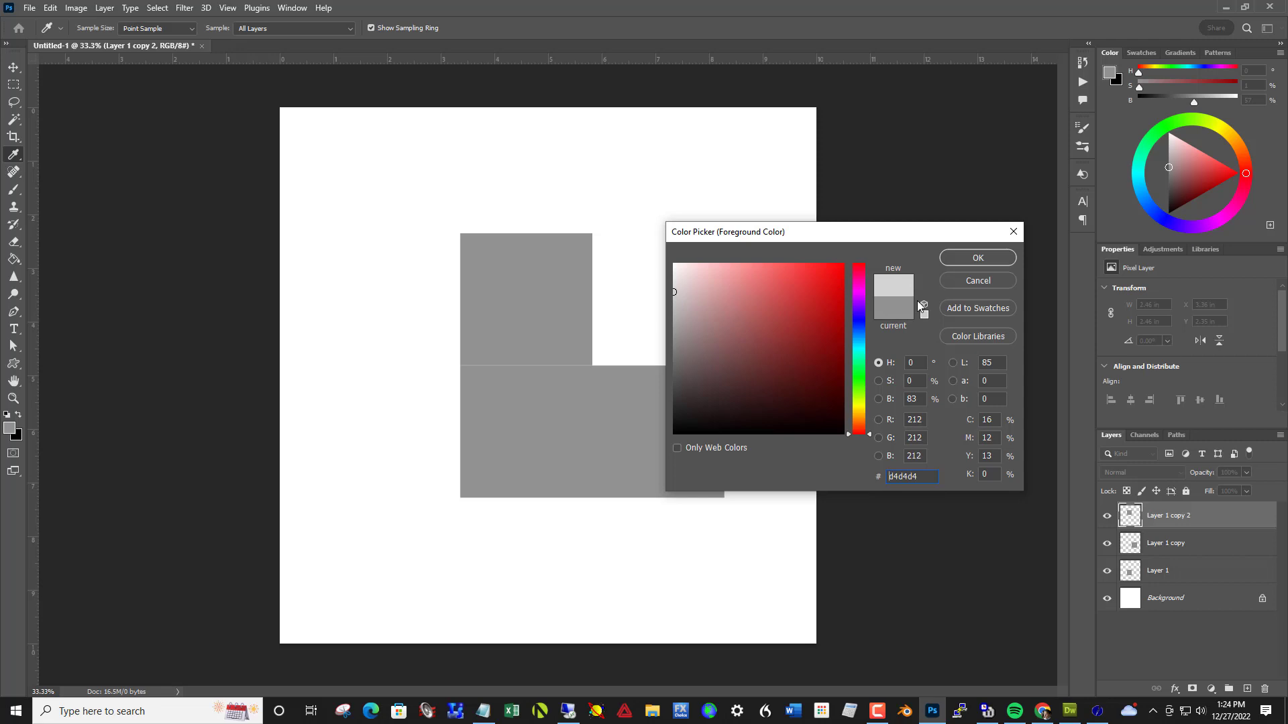
{"action": "left_click", "coordinate": [963, 260]}
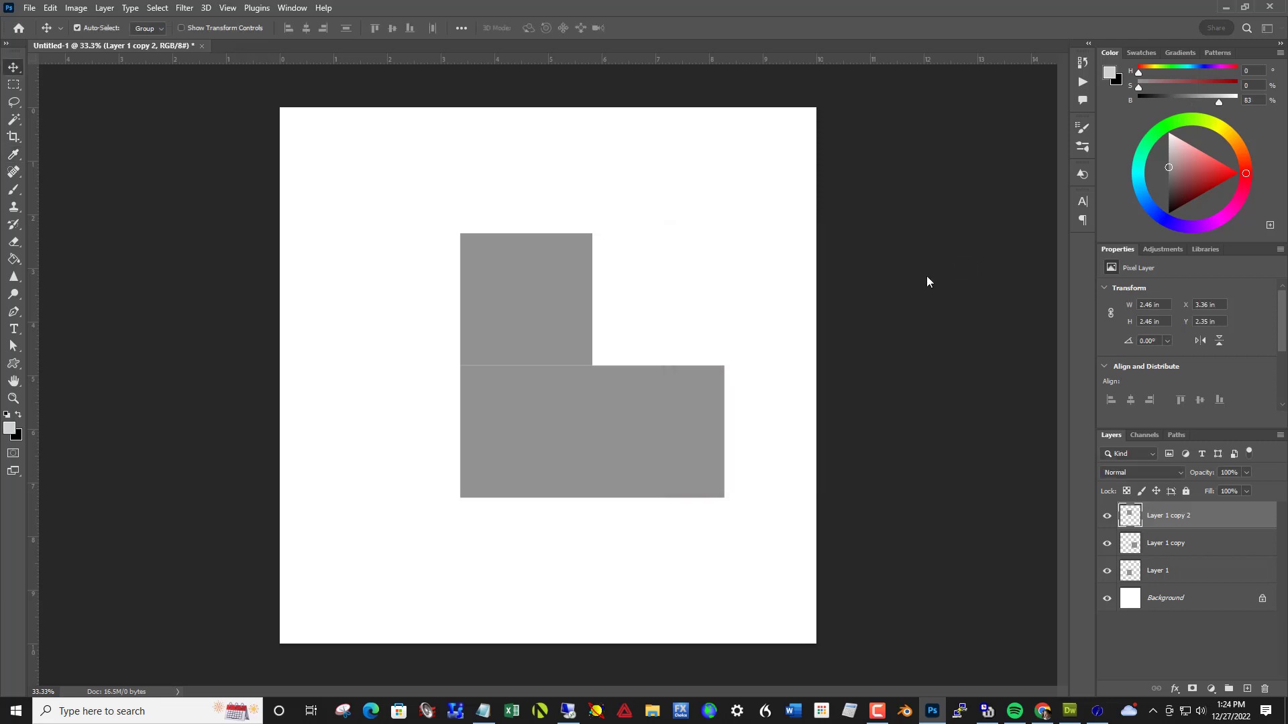
{"action": "left_click", "coordinate": [14, 260]}
{"action": "left_click", "coordinate": [518, 308]}
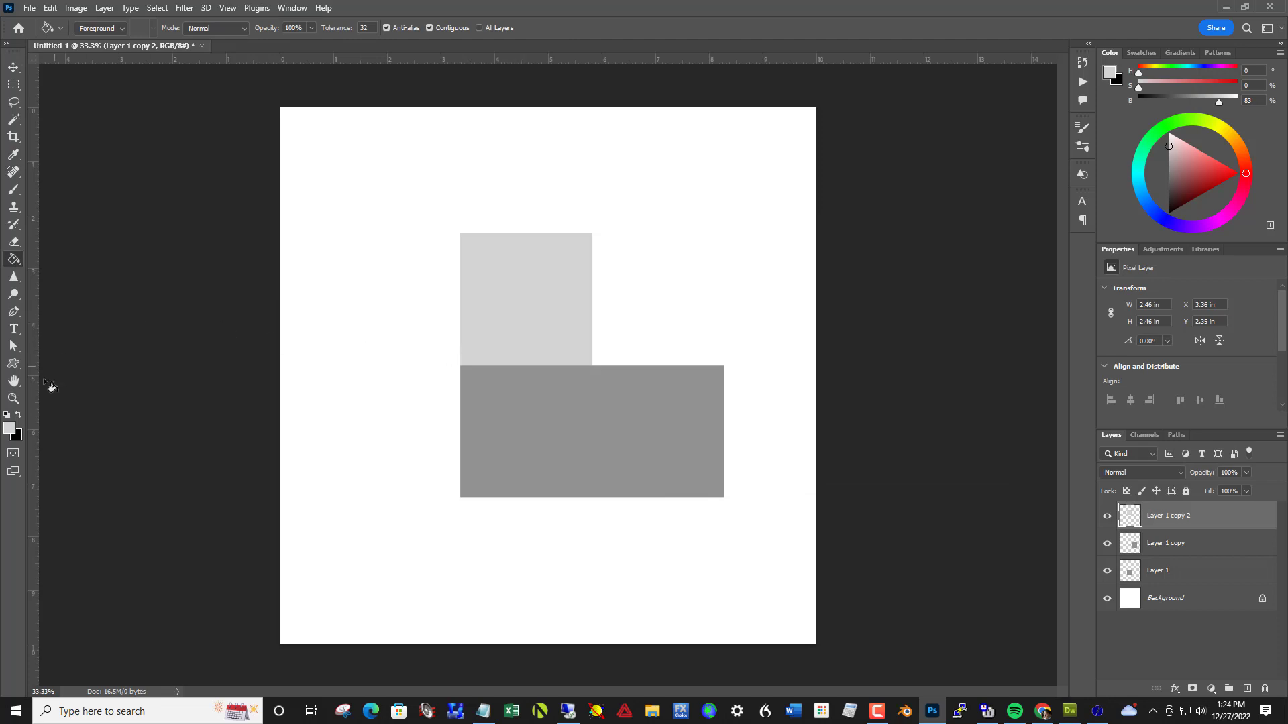
Fill the lower-right square on Layer 1 copy with dark grey.
{"action": "left_click", "coordinate": [10, 427]}
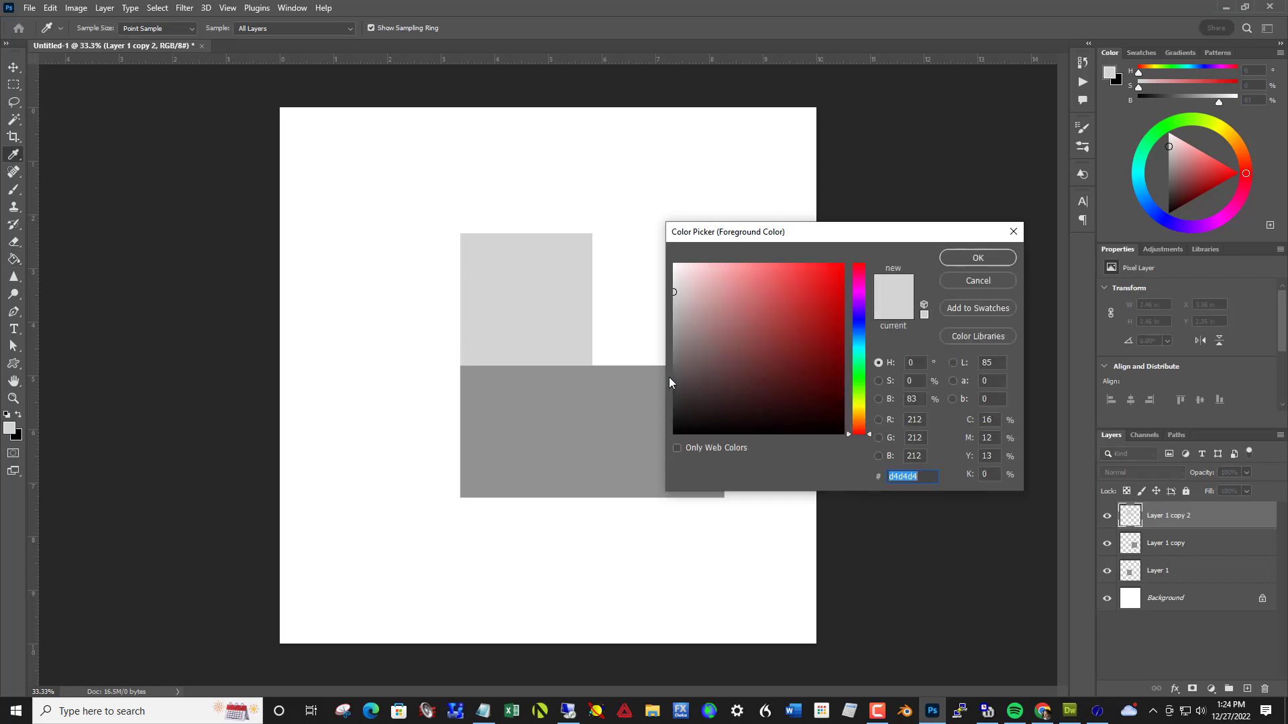
{"action": "left_click", "coordinate": [678, 376]}
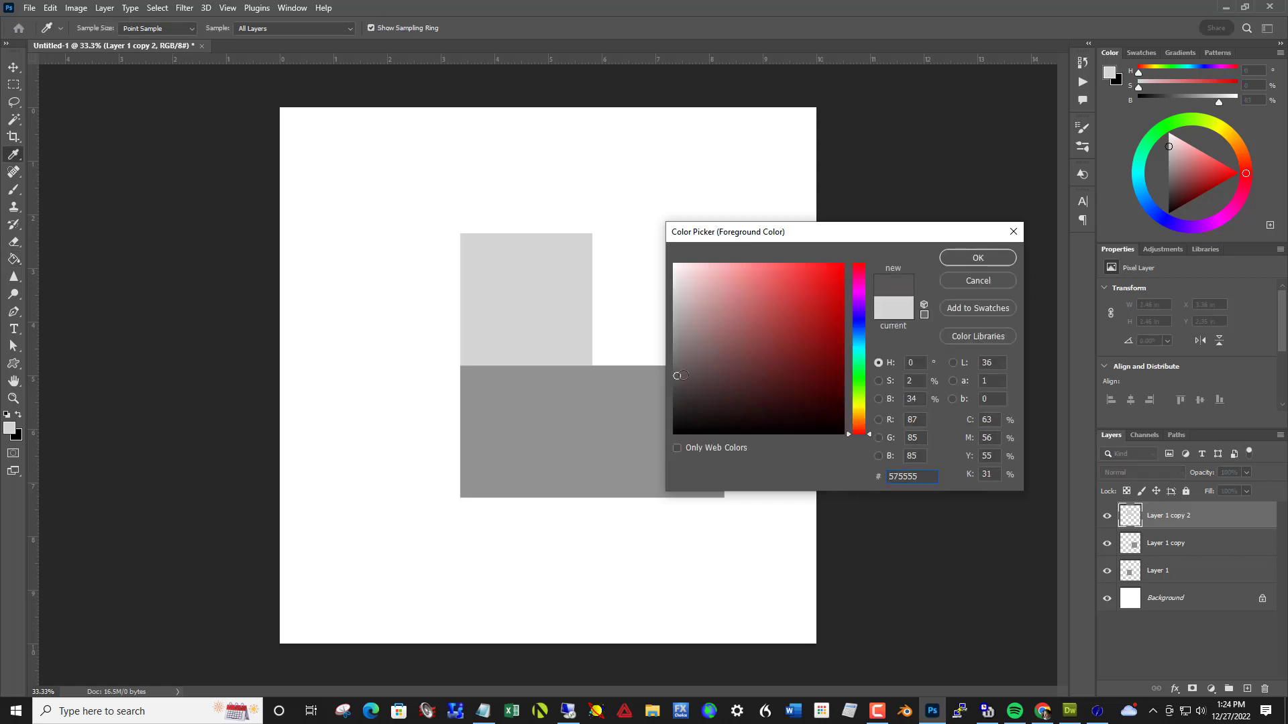
{"action": "left_click", "coordinate": [973, 262]}
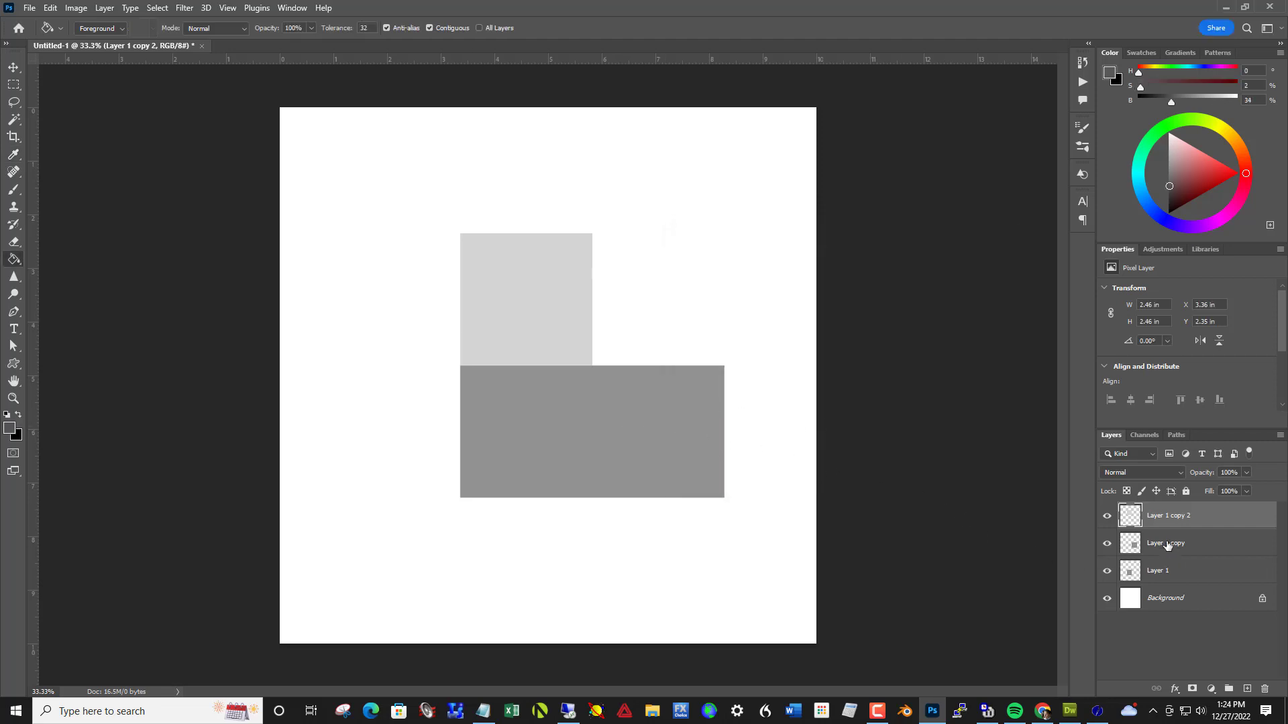
{"action": "left_click", "coordinate": [1168, 544]}
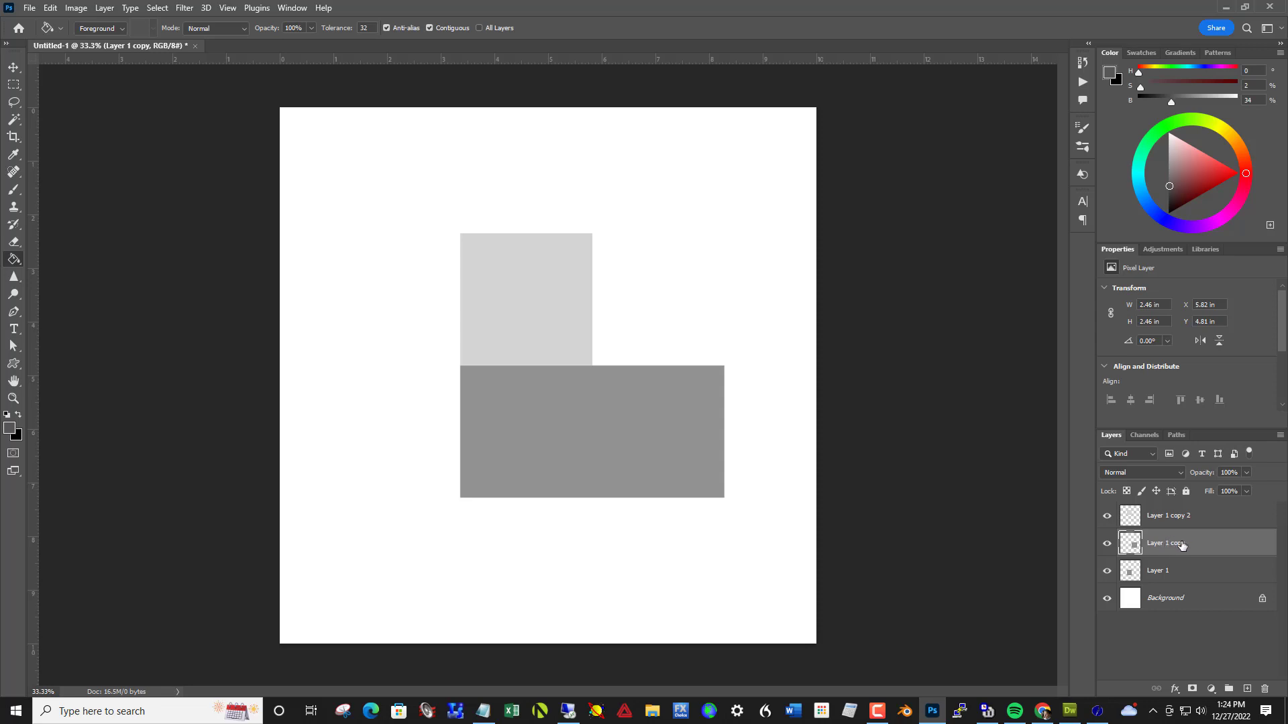
{"action": "left_click", "coordinate": [691, 446]}
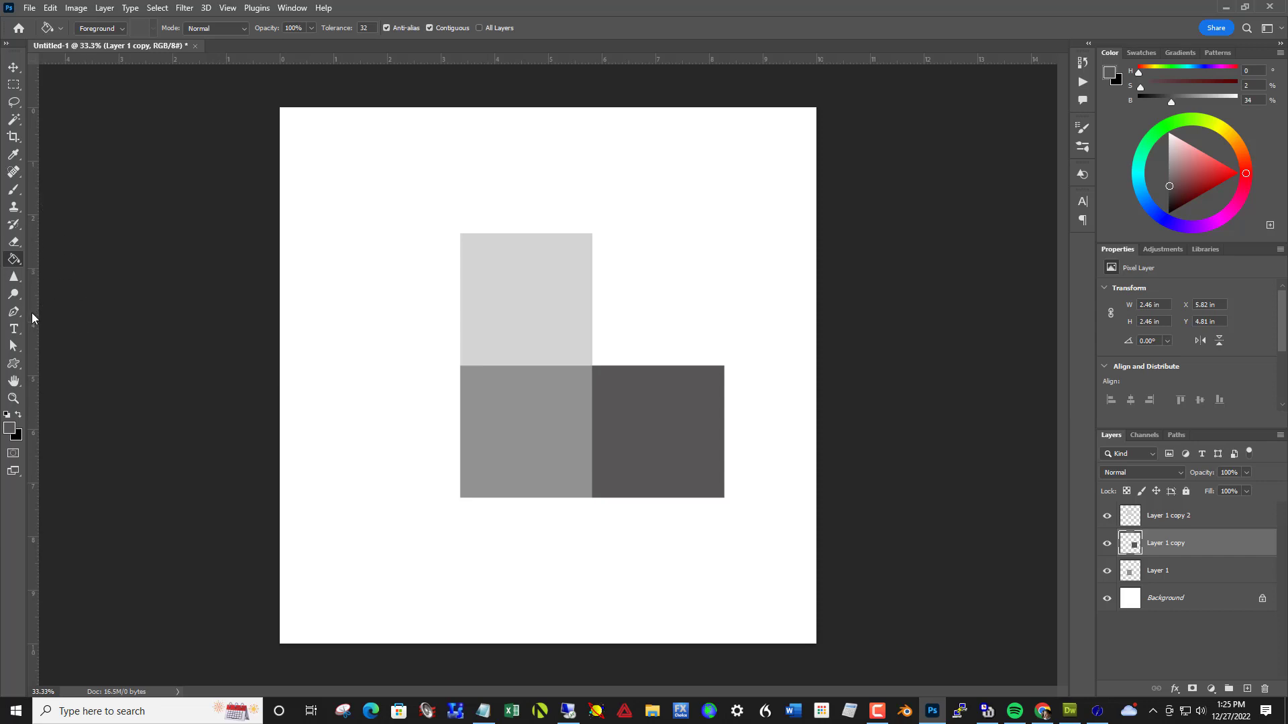
Drag guides from the rulers: vertical through the dark square, horizontal across the top square.
{"action": "left_click_drag", "start_coordinate": [31, 312], "coordinate": [639, 366]}
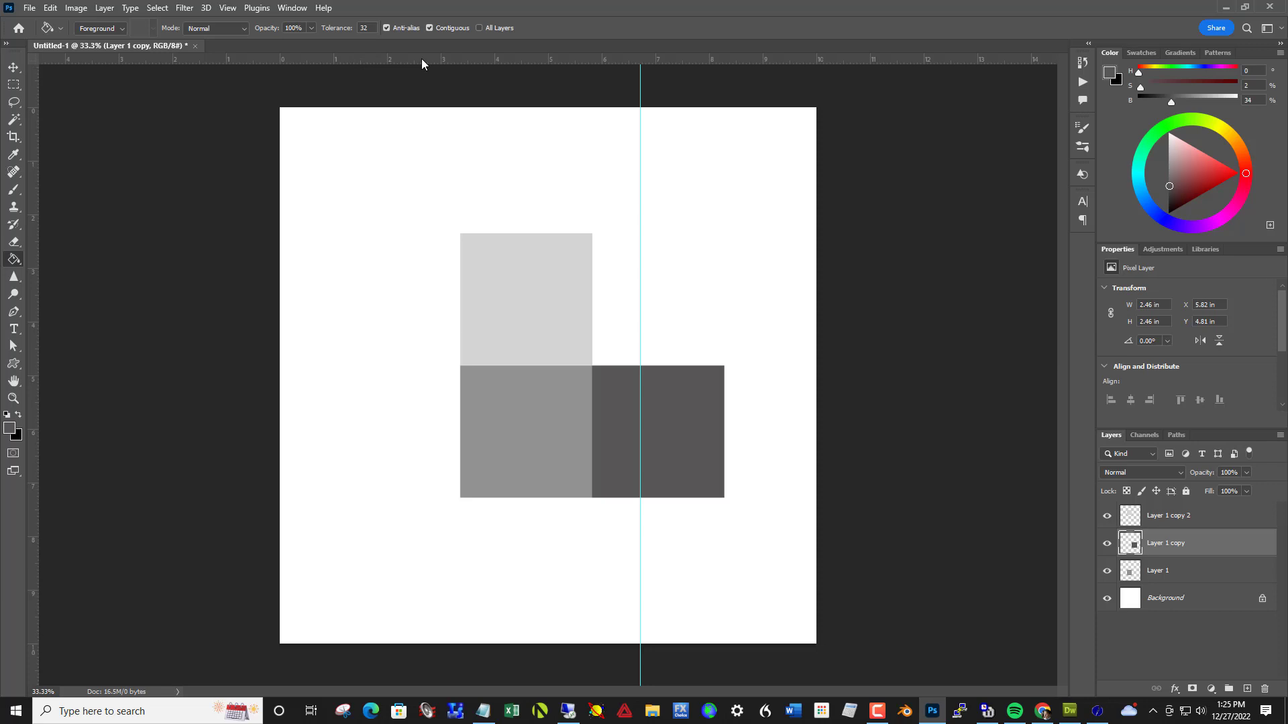
{"action": "left_click_drag", "start_coordinate": [422, 59], "coordinate": [456, 318]}
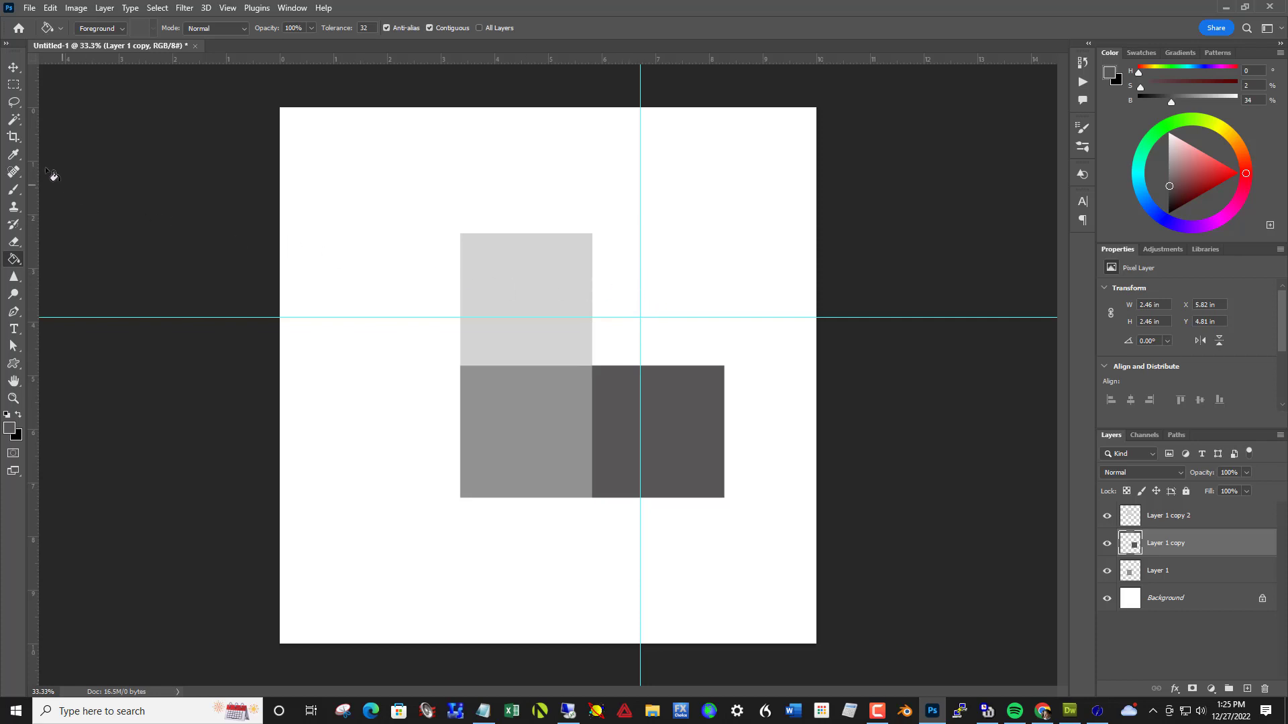
{"action": "left_click", "coordinate": [13, 67]}
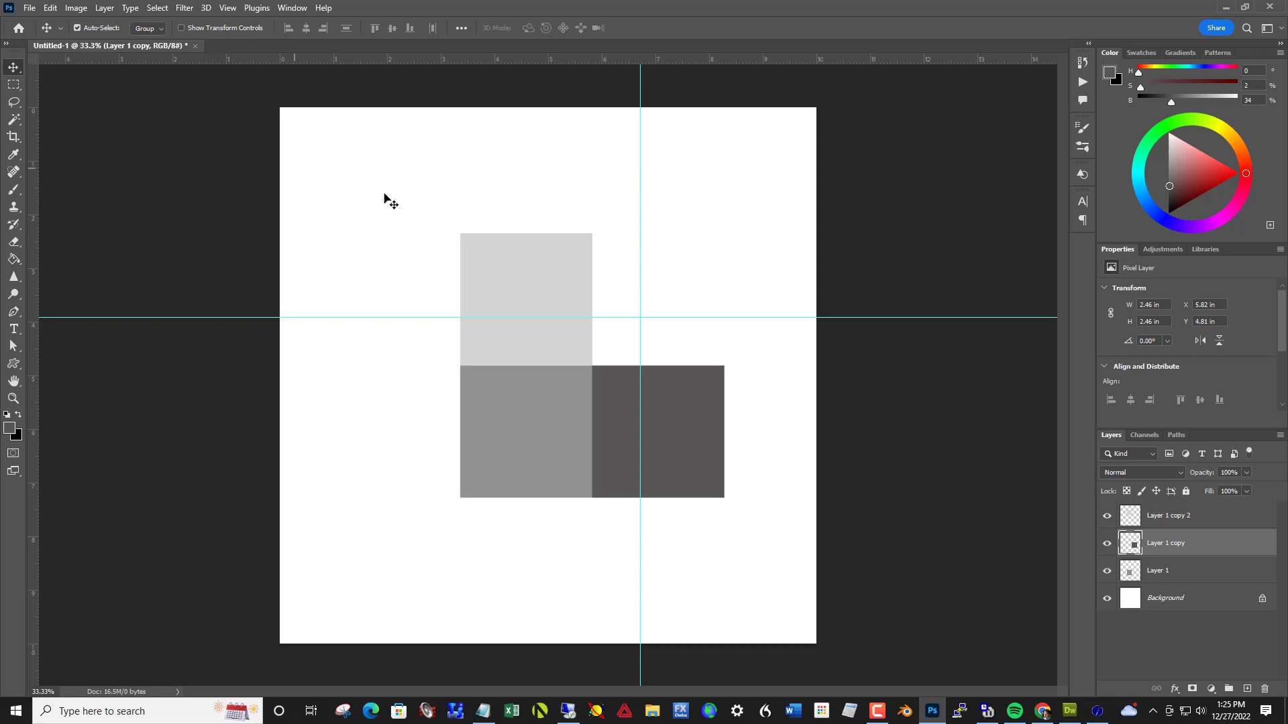
{"action": "left_click", "coordinate": [529, 268]}
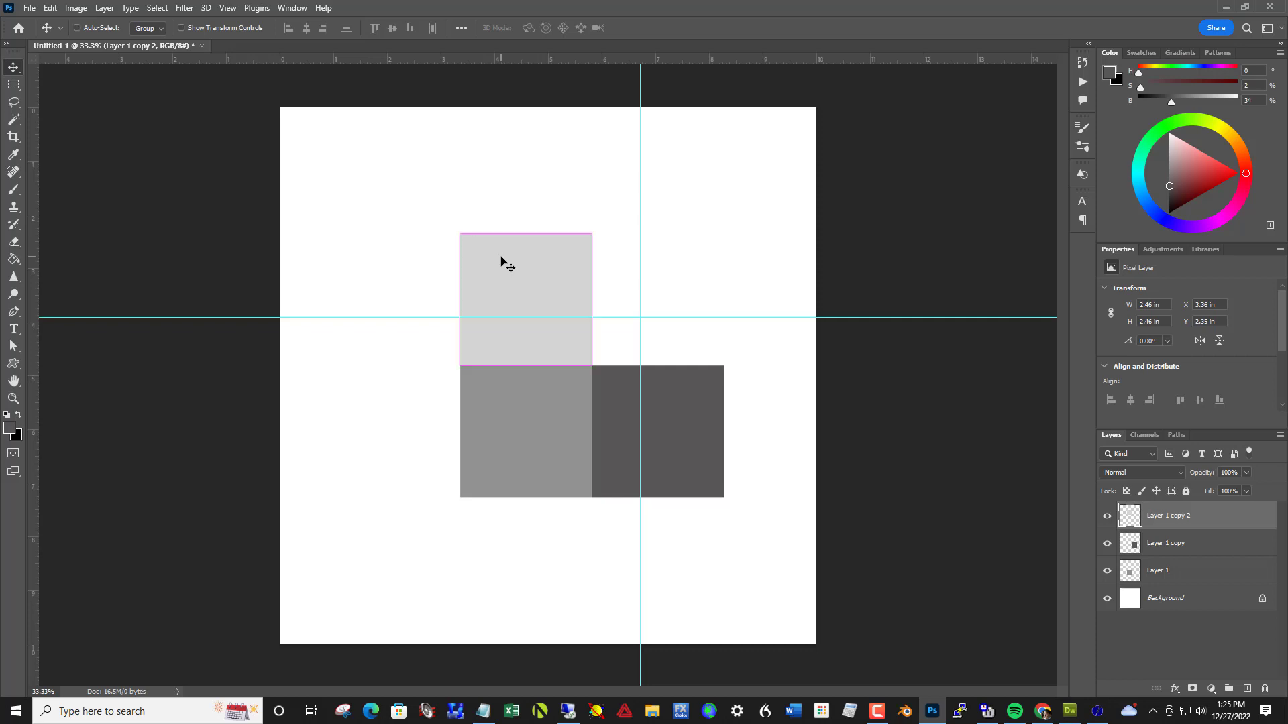
Skew the light grey square to 36.6% height, its top edge on the guide, forming the top face.
{"action": "key", "text": "ctrl+t"}
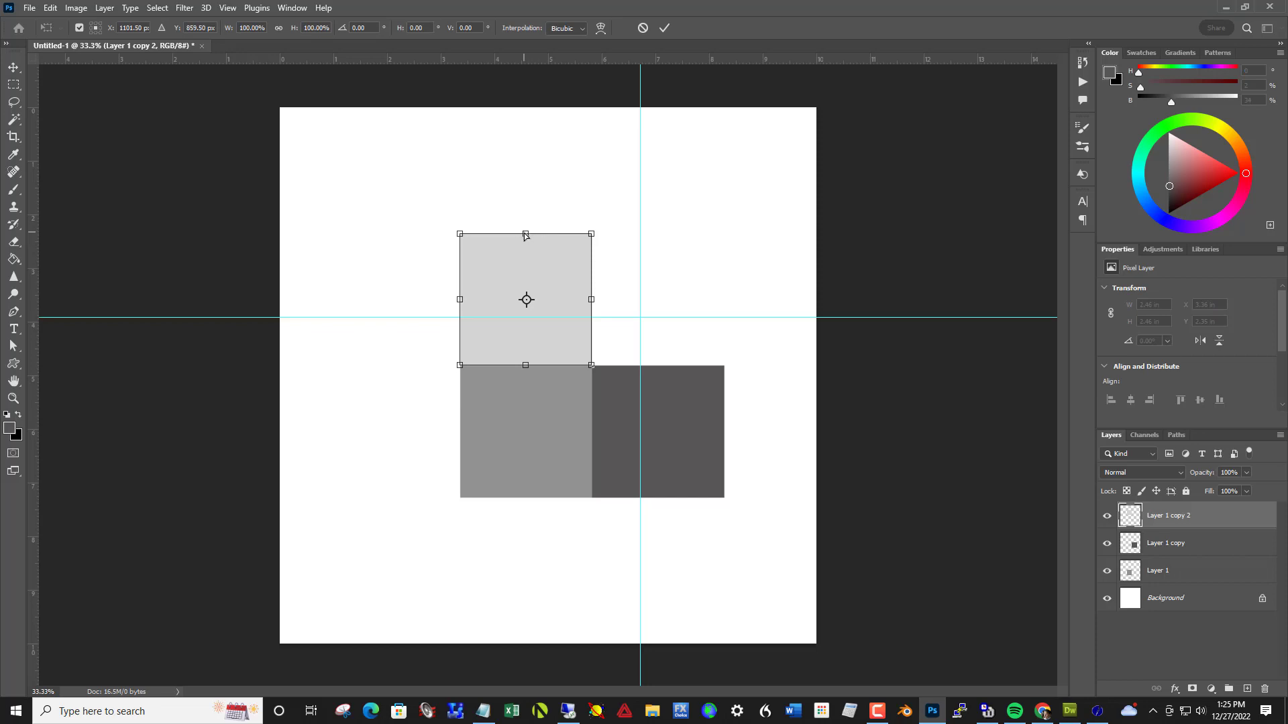
{"action": "left_click_drag", "start_coordinate": [525, 236], "coordinate": [572, 320]}
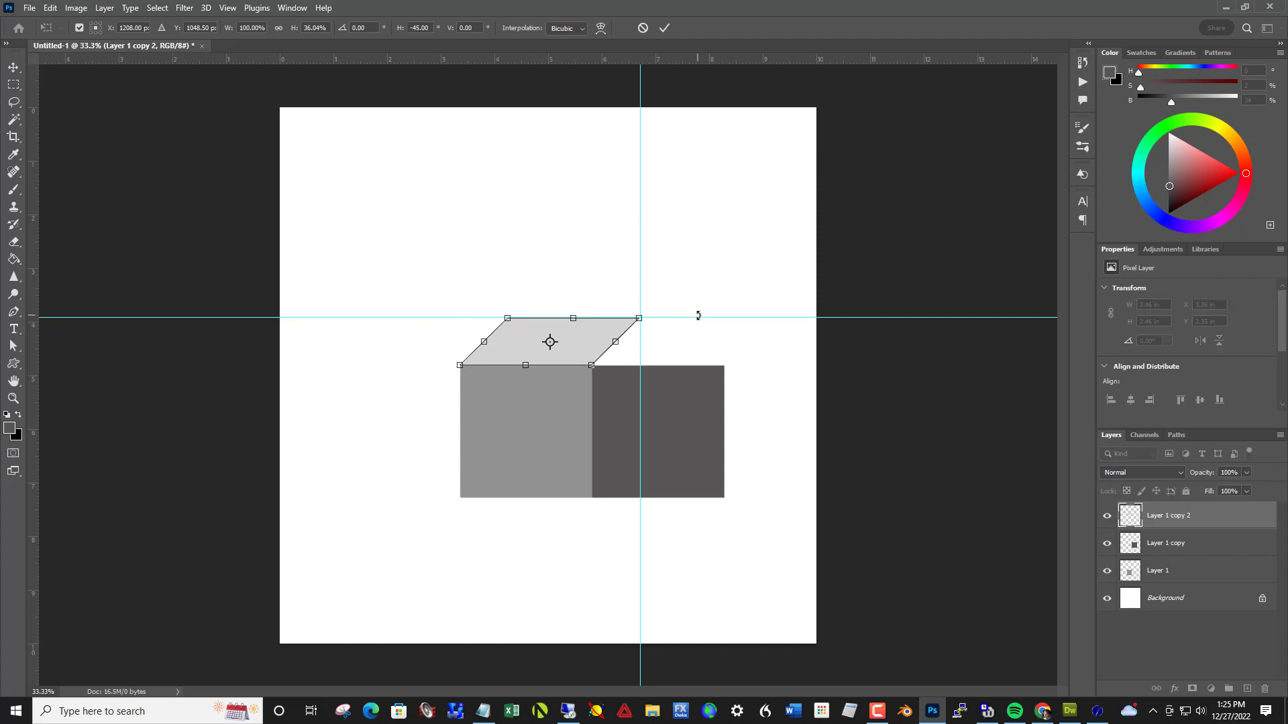
{"action": "scroll", "coordinate": [598, 302], "scroll_direction": "up", "scroll_amount": 2}
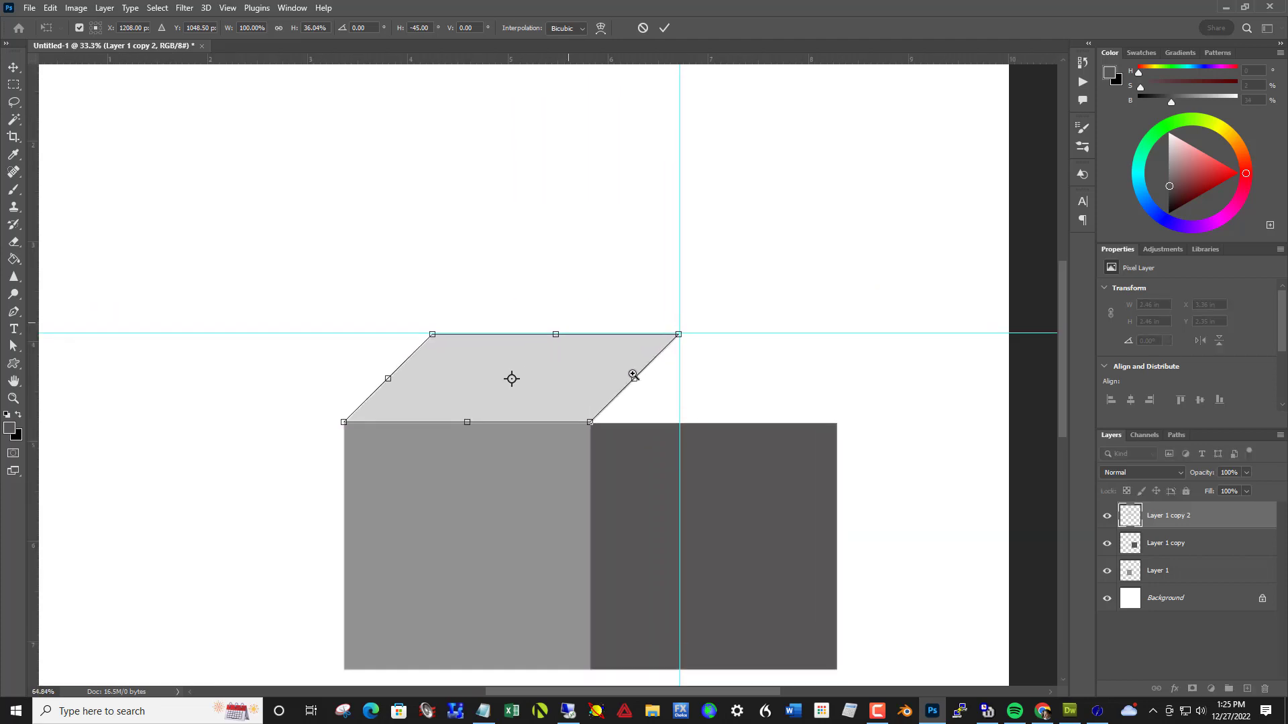
{"action": "scroll", "coordinate": [633, 375], "scroll_direction": "up", "scroll_amount": 3}
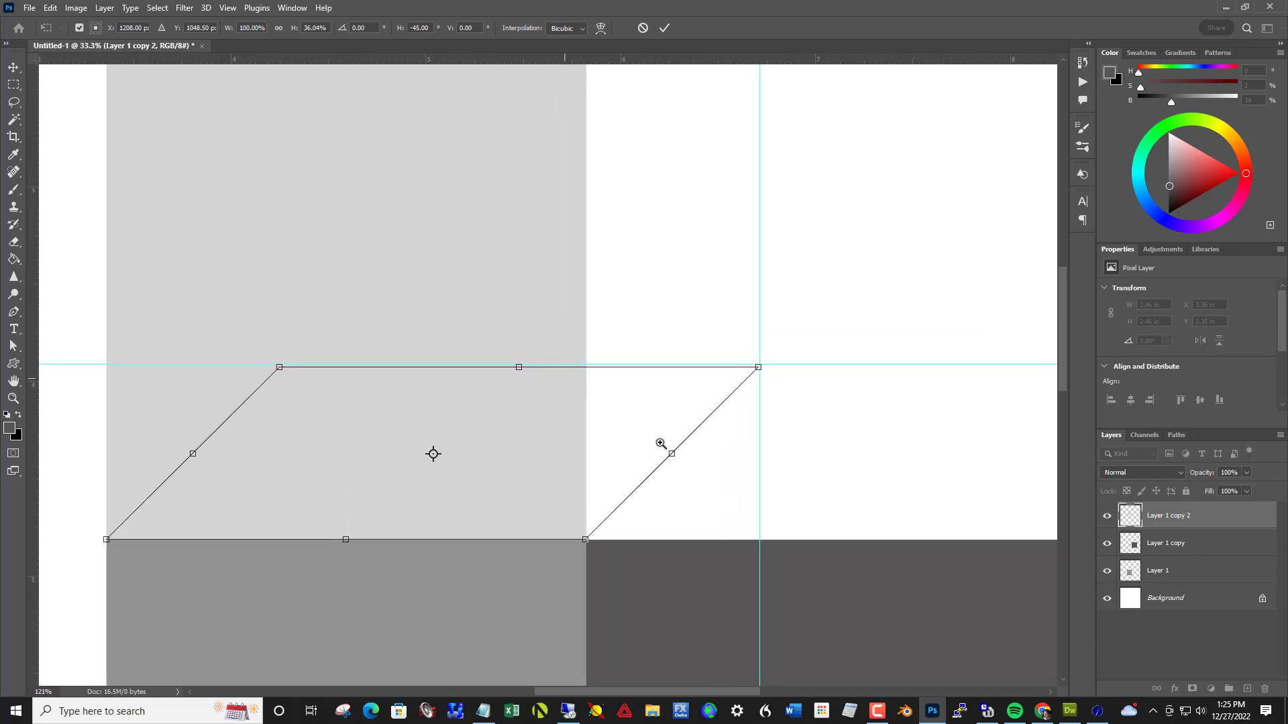
{"action": "scroll", "coordinate": [660, 444], "scroll_direction": "up", "scroll_amount": 3}
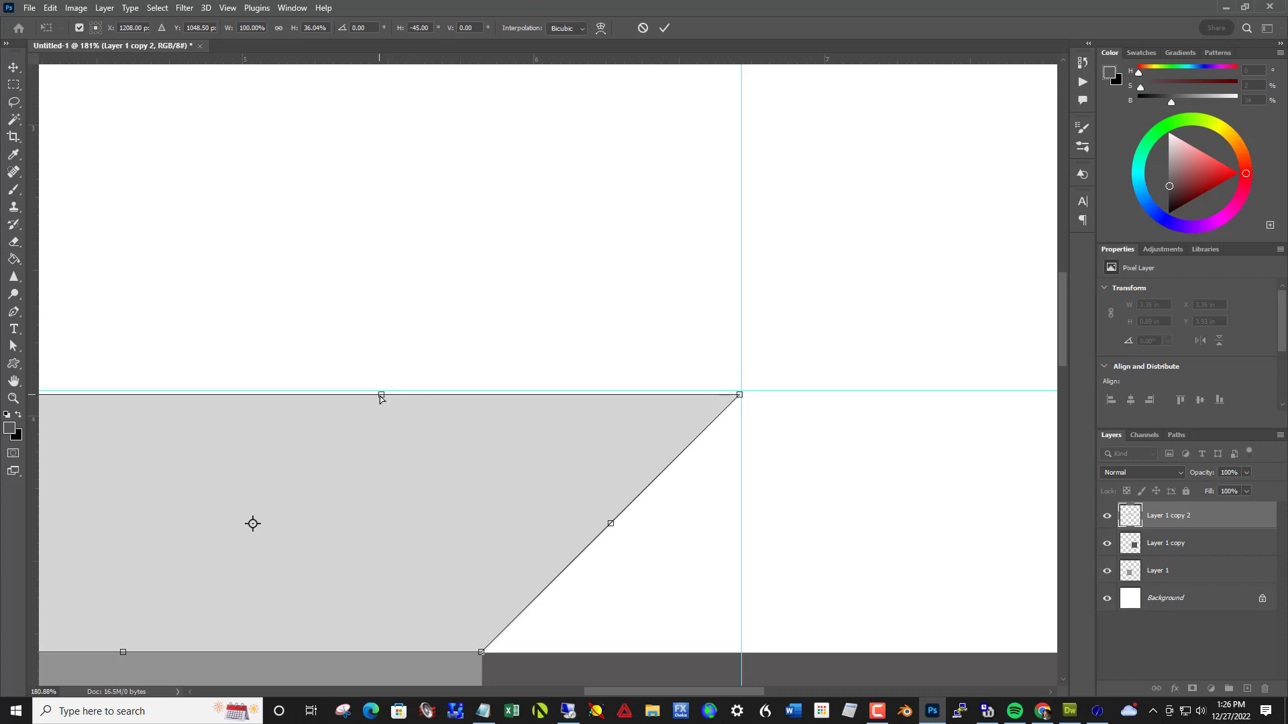
{"action": "left_click_drag", "start_coordinate": [381, 395], "coordinate": [383, 394]}
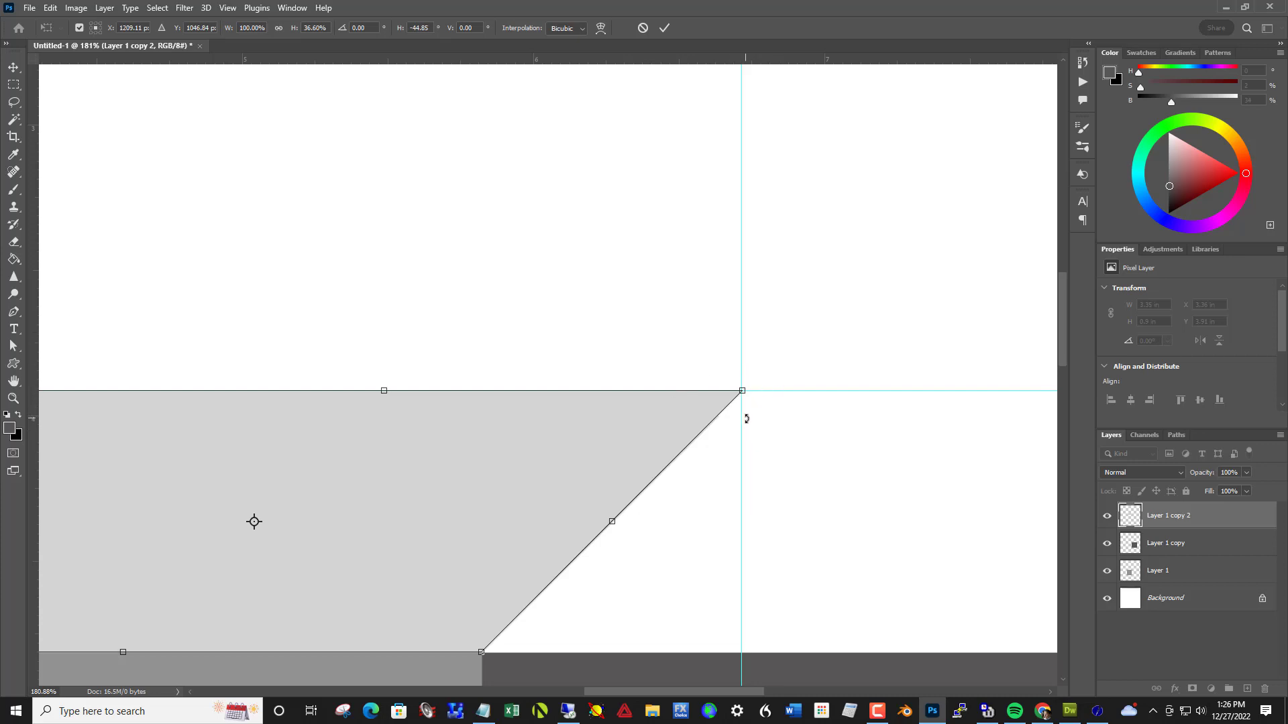
{"action": "key", "text": "ctrl+0"}
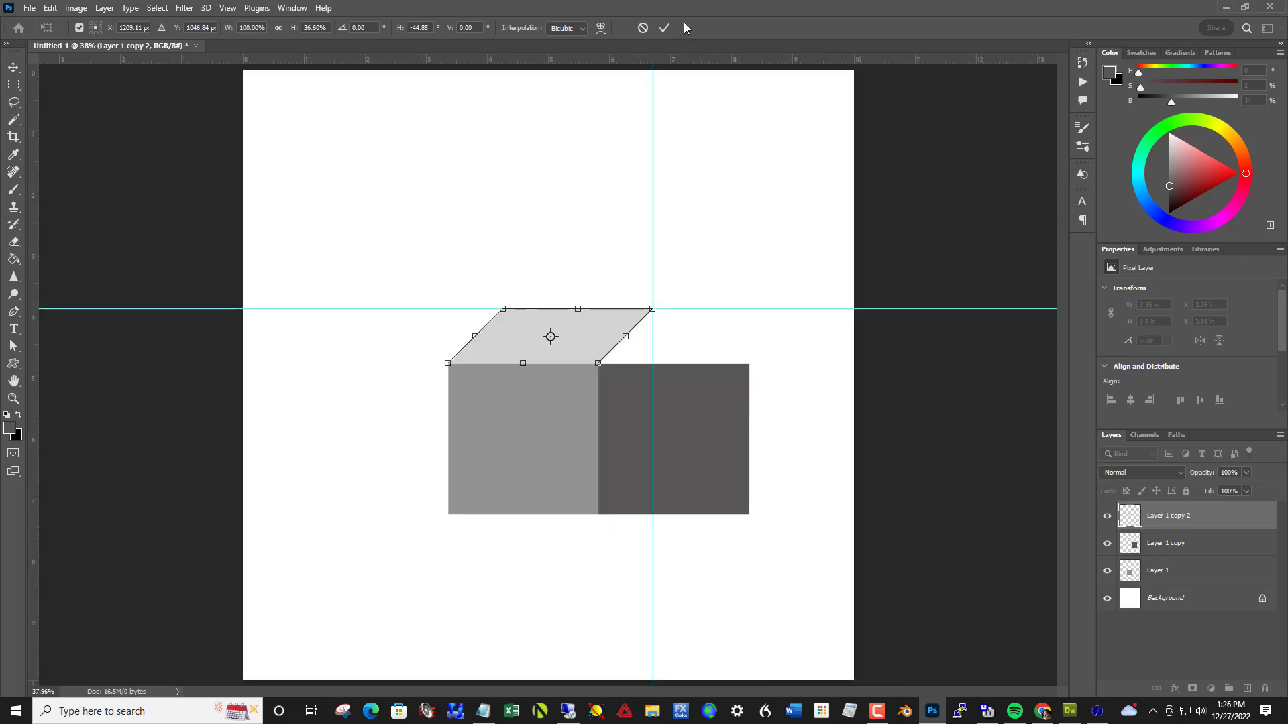
{"action": "left_click", "coordinate": [666, 27]}
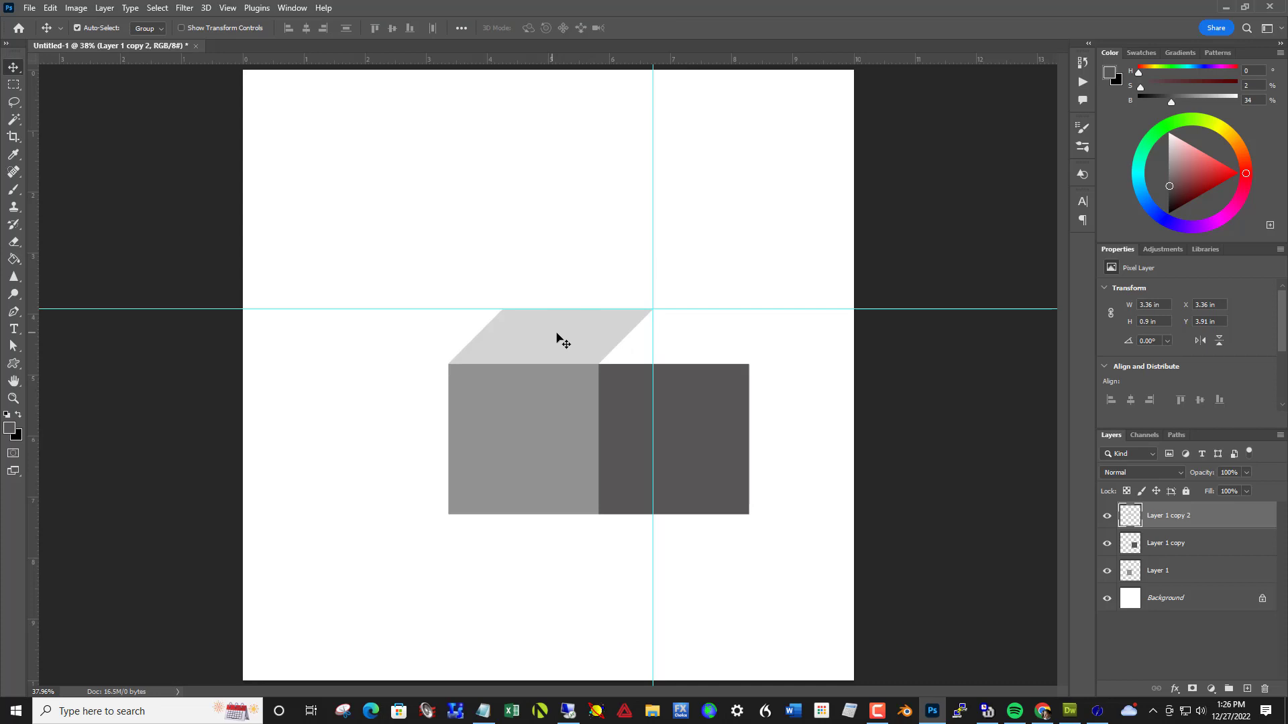
Skew the dark grey square left and up into a narrow right side face reaching the vertical guide.
{"action": "left_click", "coordinate": [709, 426]}
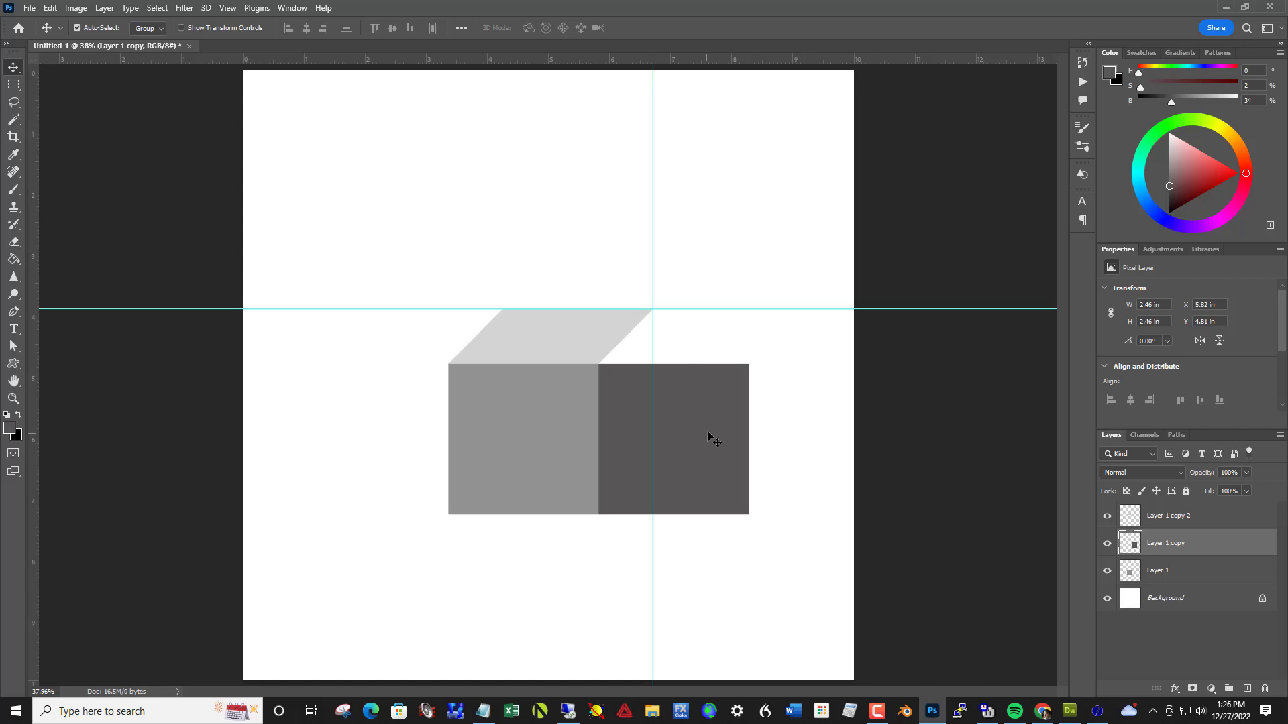
{"action": "key", "text": "ctrl"}
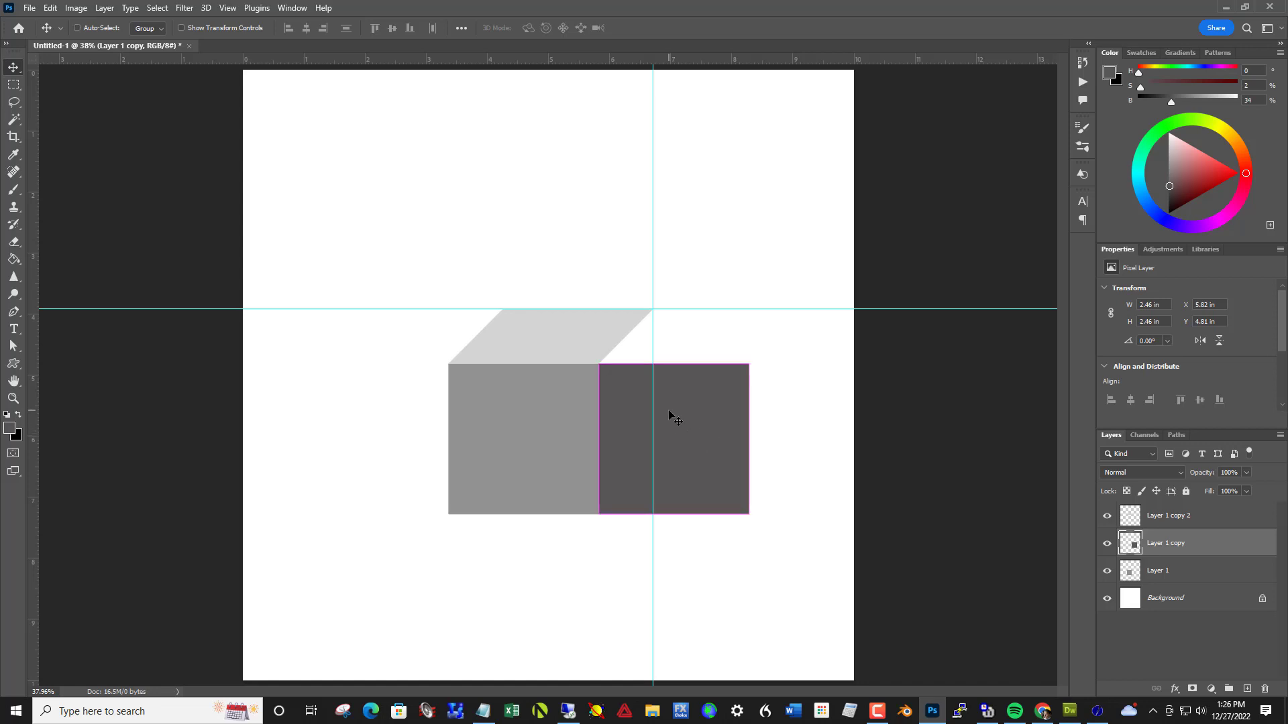
{"action": "key", "text": "ctrl+t"}
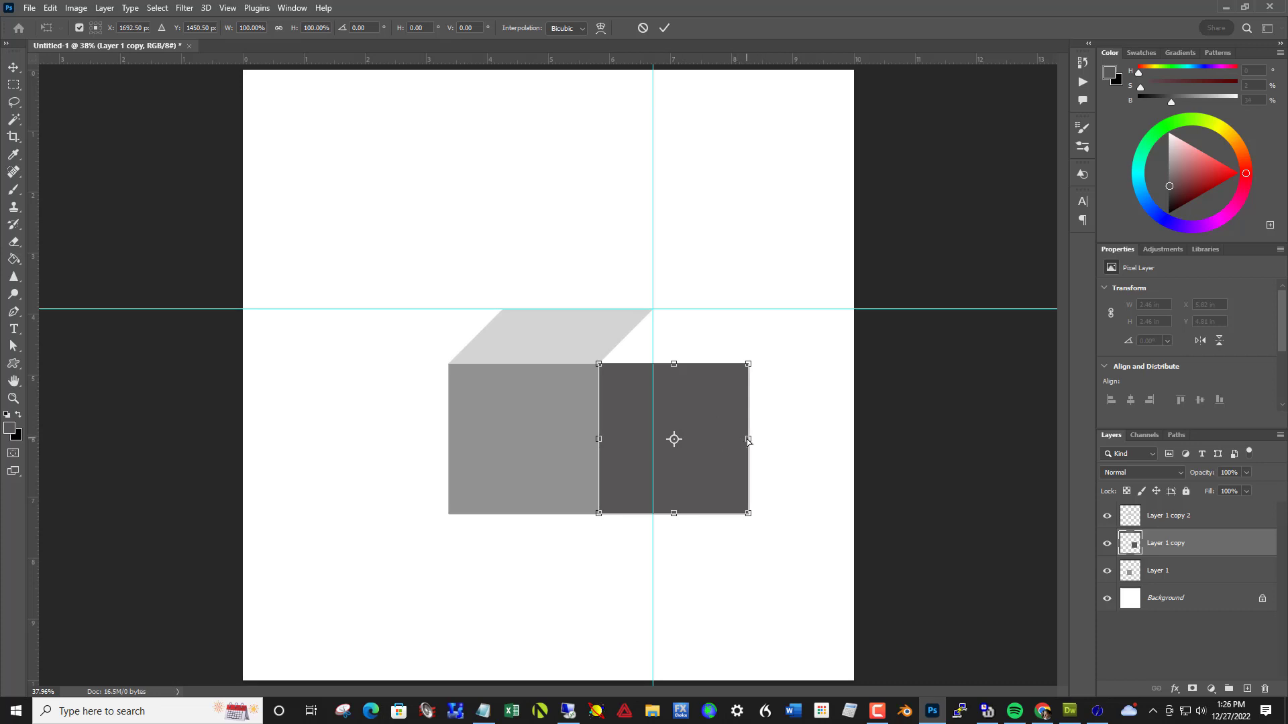
{"action": "left_click_drag", "start_coordinate": [748, 439], "coordinate": [654, 382]}
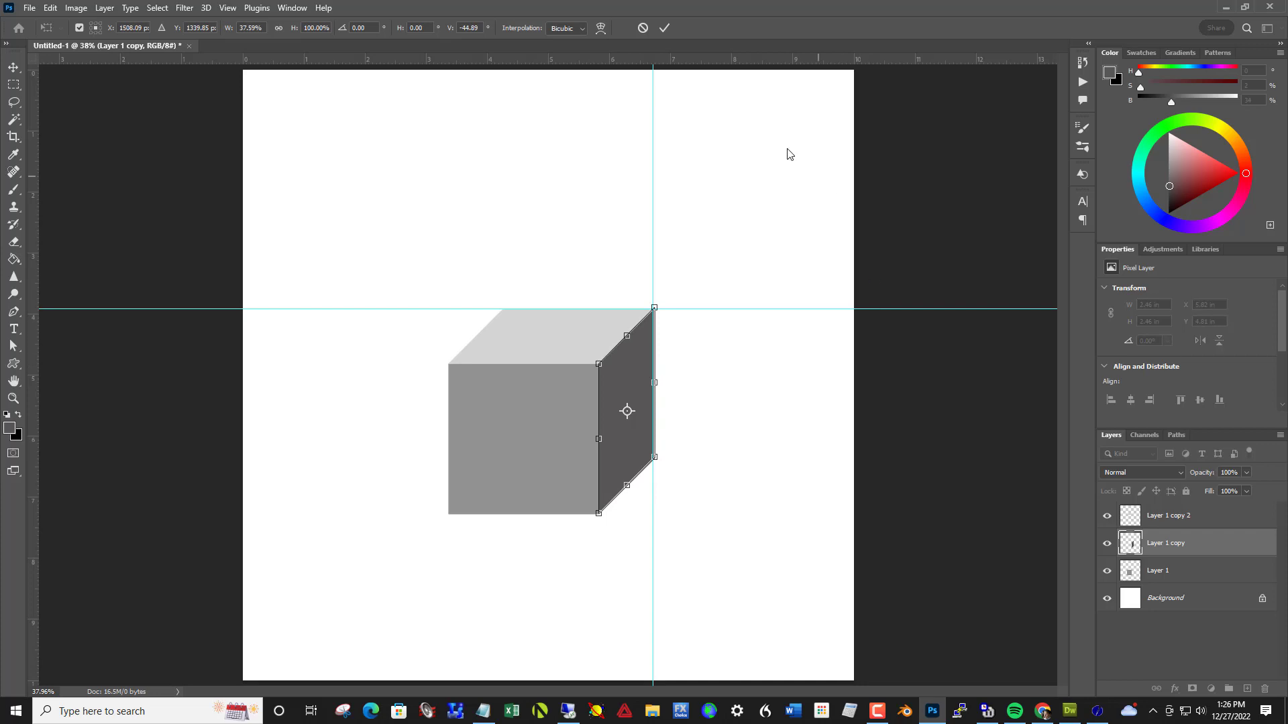
{"action": "left_click", "coordinate": [667, 28]}
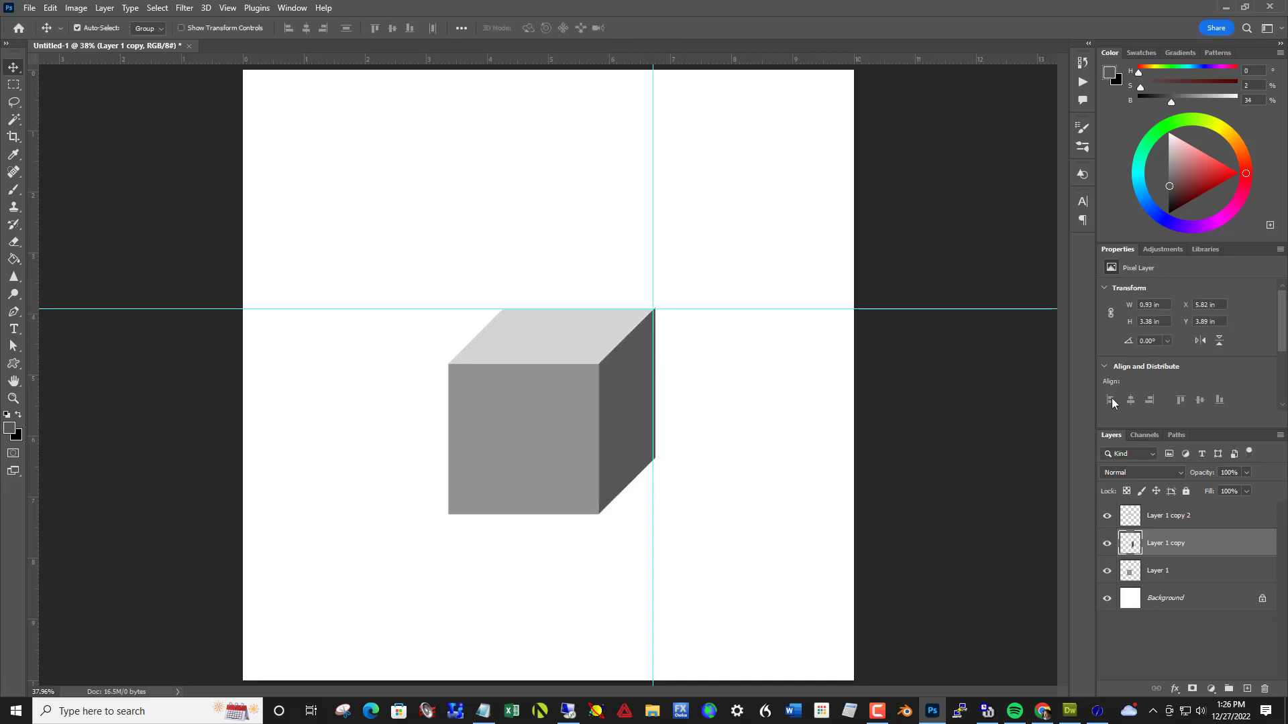
Merge Layer 1, Layer 1 copy and Layer 1 copy 2 into one layer, then select Background.
{"action": "left_click", "coordinate": [1183, 522]}
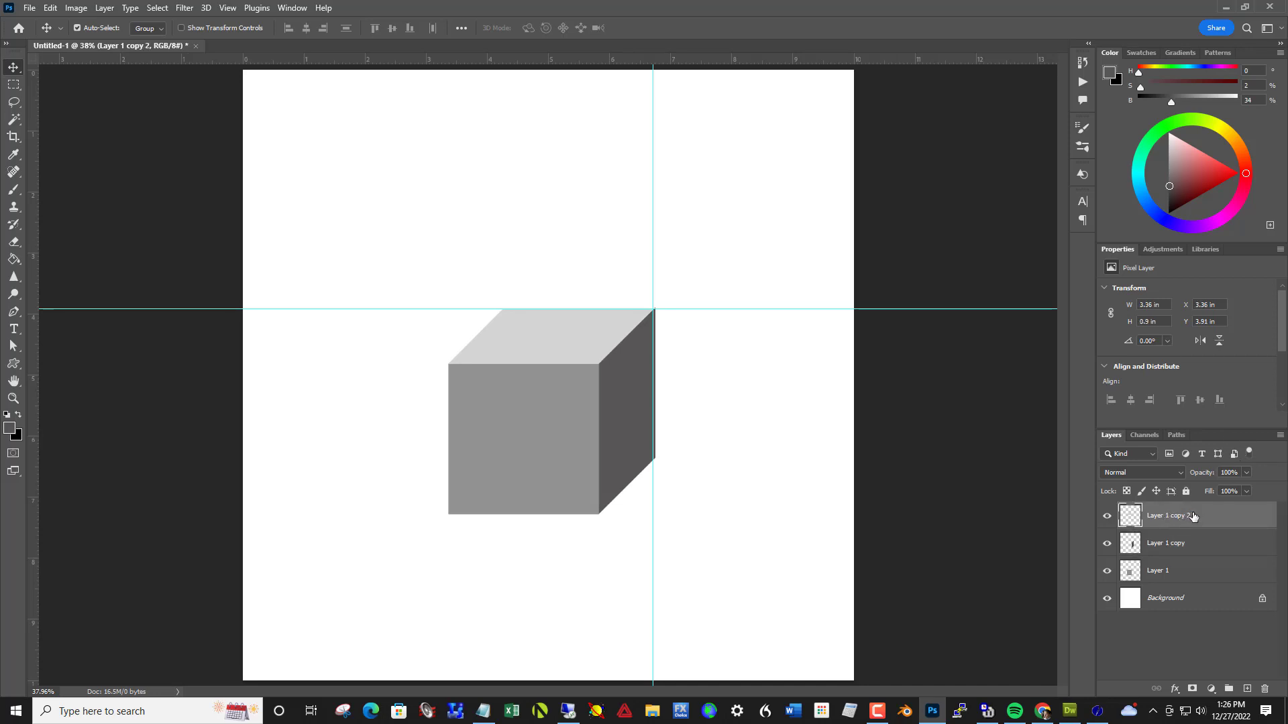
{"action": "left_click", "coordinate": [1185, 566], "text": "shift"}
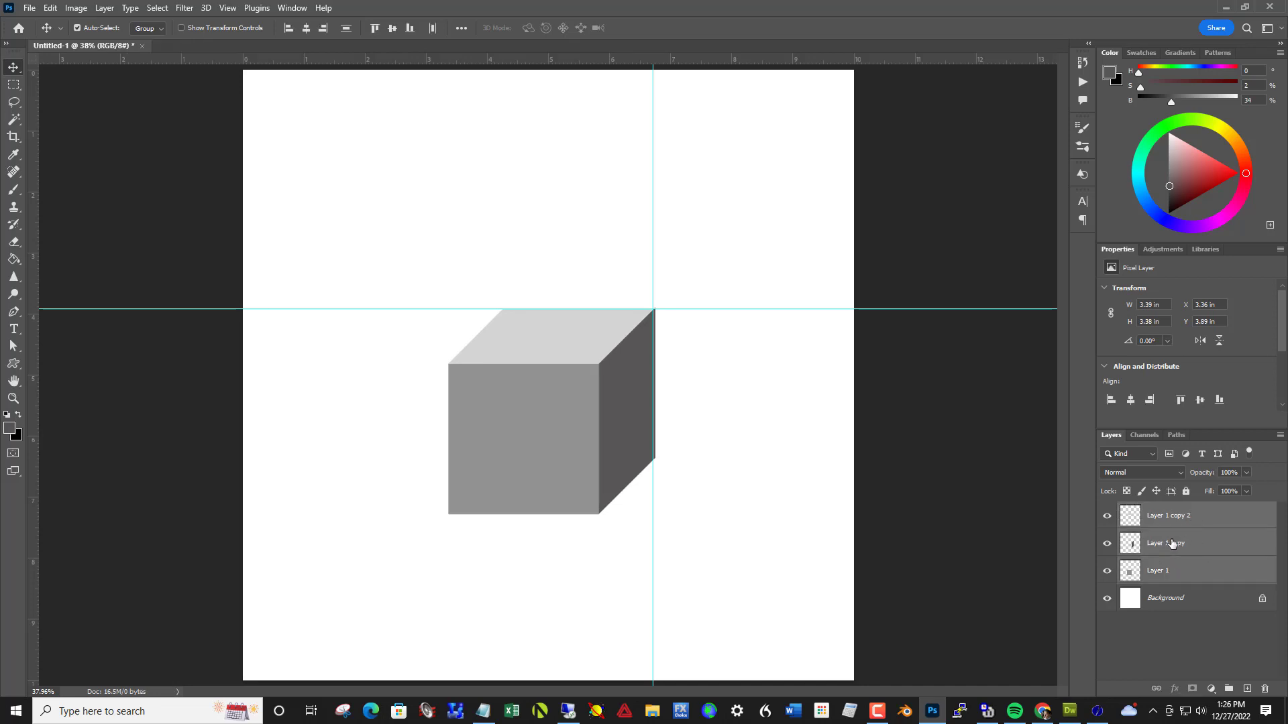
{"action": "right_click", "coordinate": [1171, 543]}
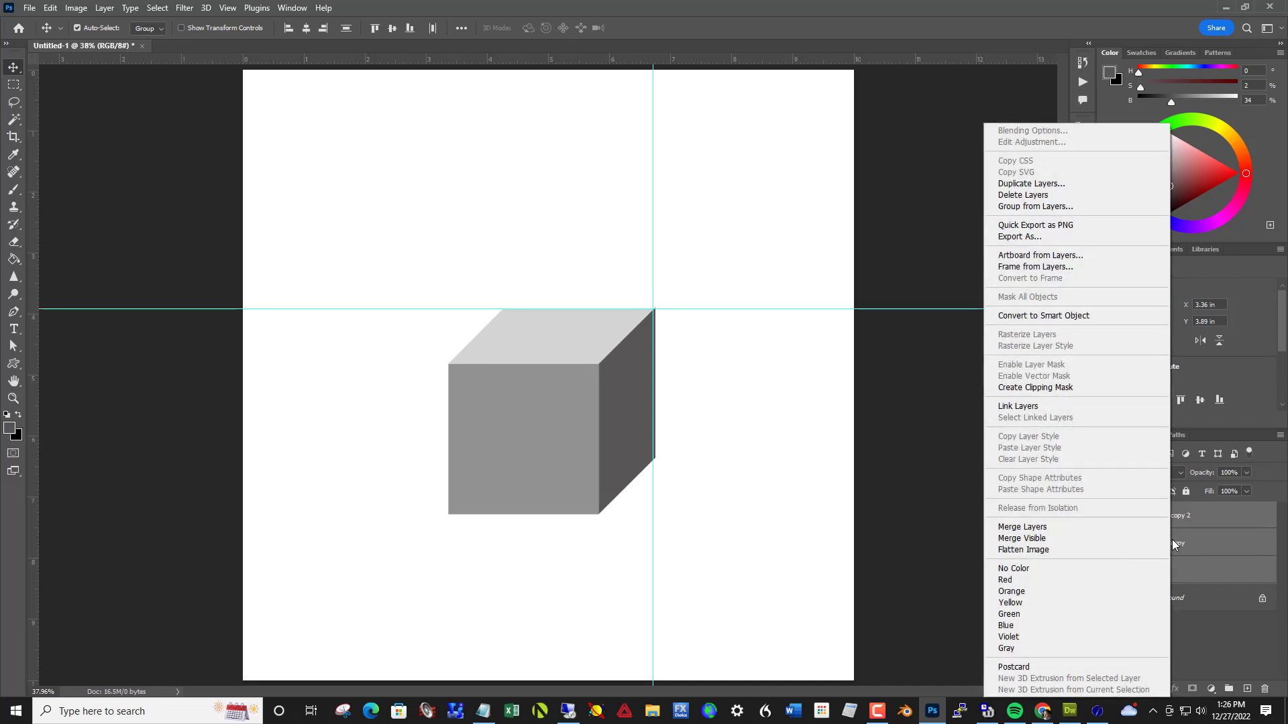
{"action": "left_click", "coordinate": [1084, 529]}
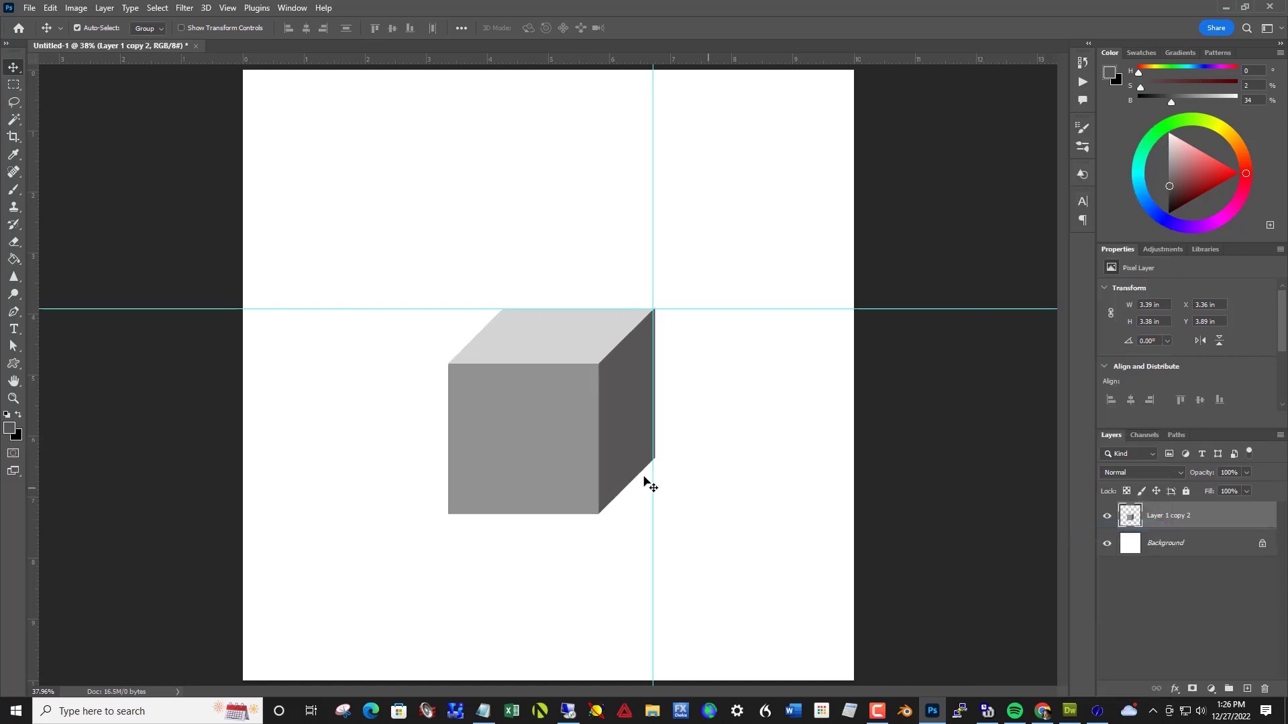
{"action": "left_click", "coordinate": [1182, 544]}
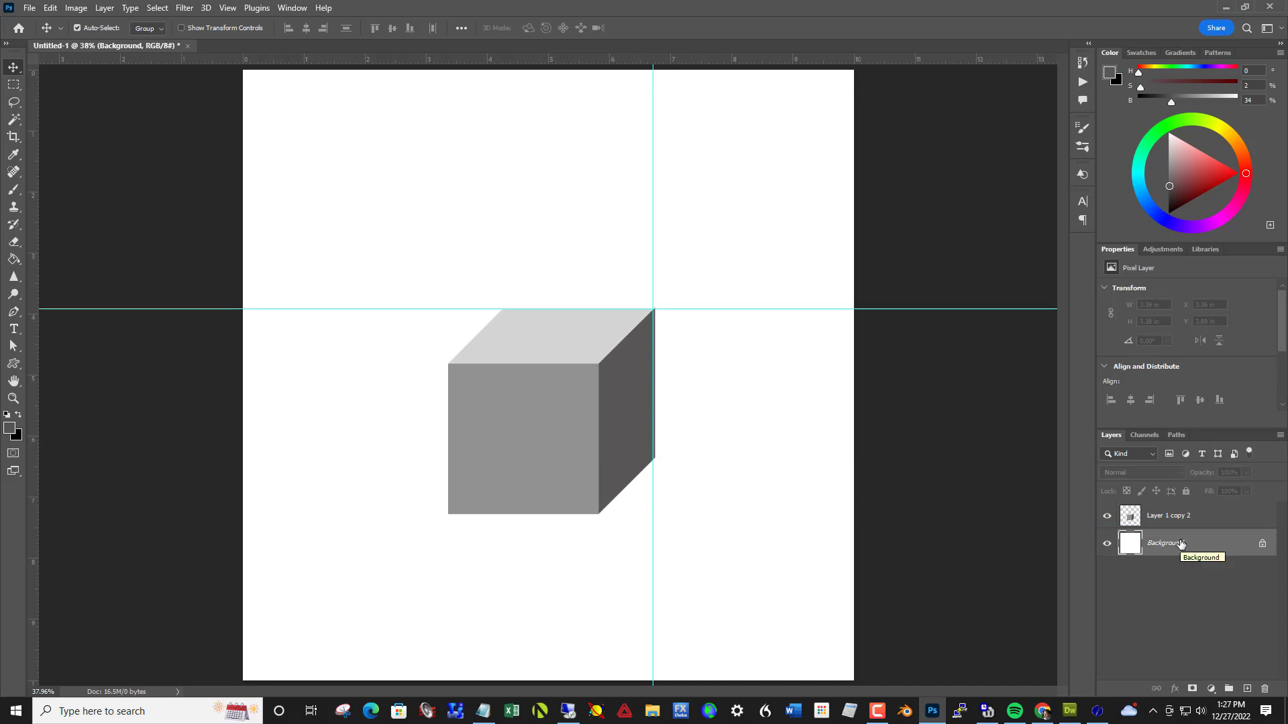
Reset to default black/white colours and fill the Background with a dark-to-white top-to-bottom gradient.
{"action": "left_click", "coordinate": [8, 418]}
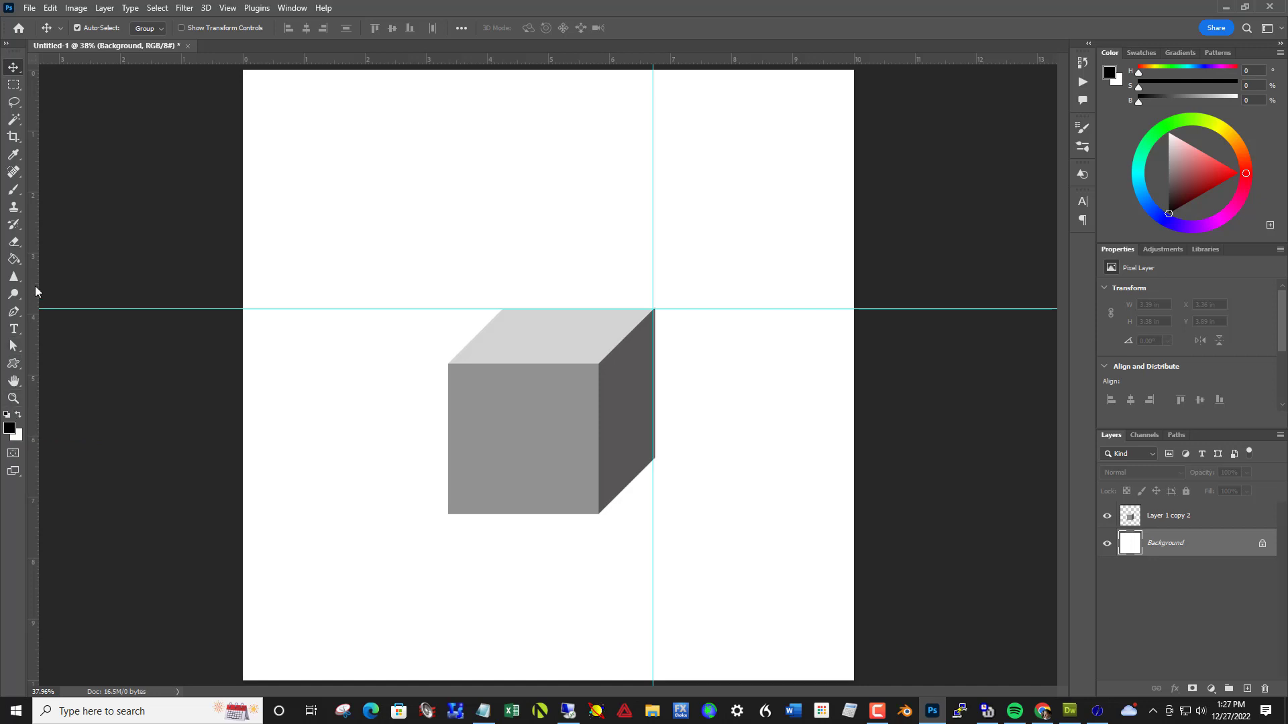
{"action": "left_click", "coordinate": [17, 264]}
{"action": "right_click", "coordinate": [17, 264]}
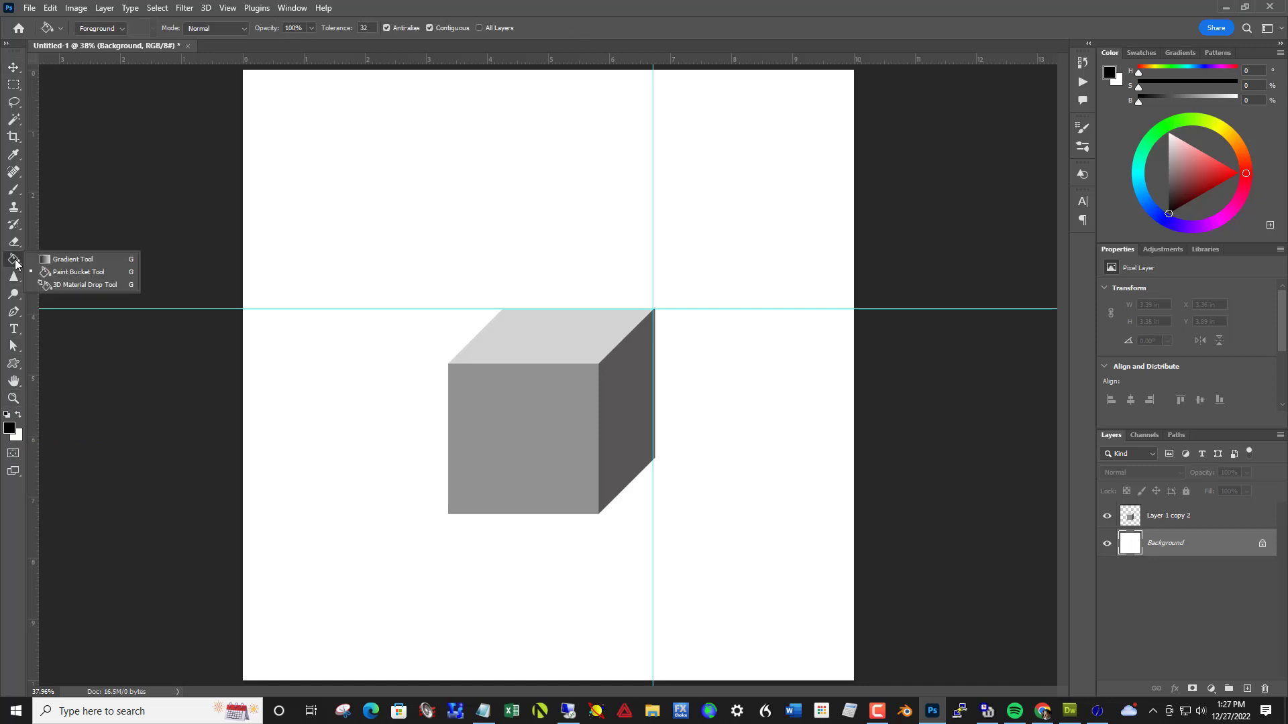
{"action": "left_click", "coordinate": [57, 263]}
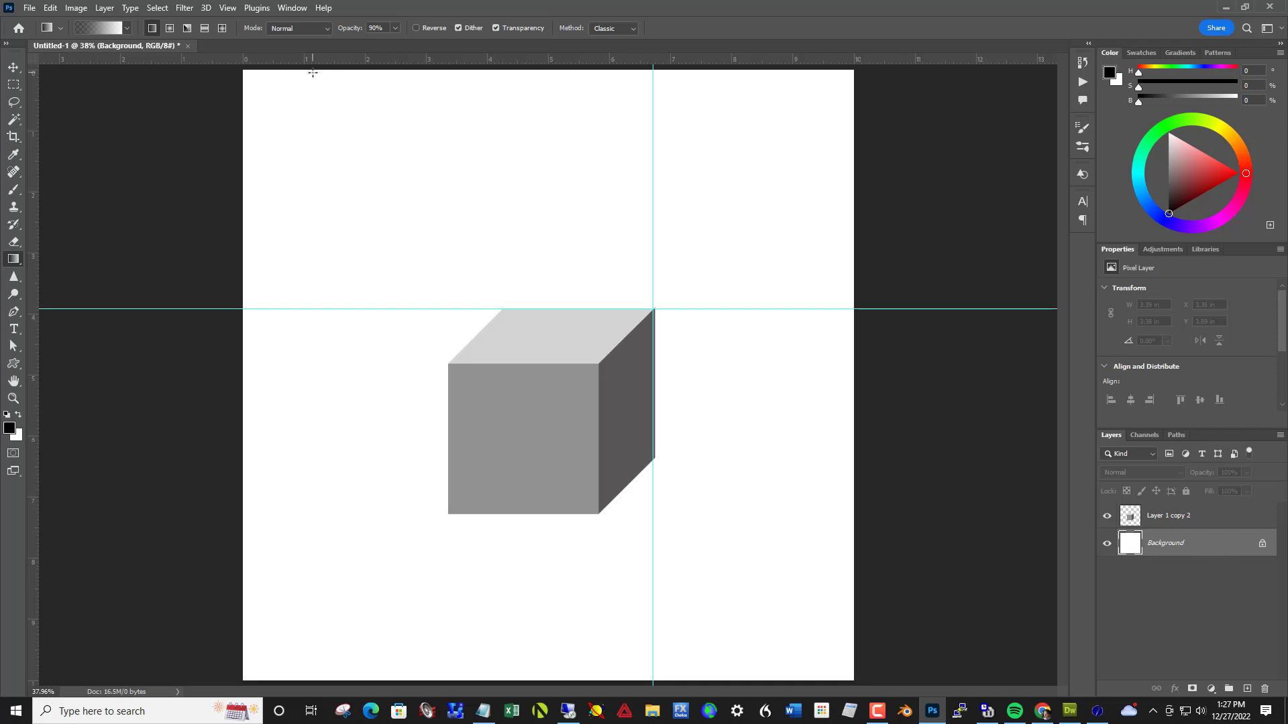
{"action": "left_click_drag", "start_coordinate": [313, 72], "coordinate": [315, 674]}
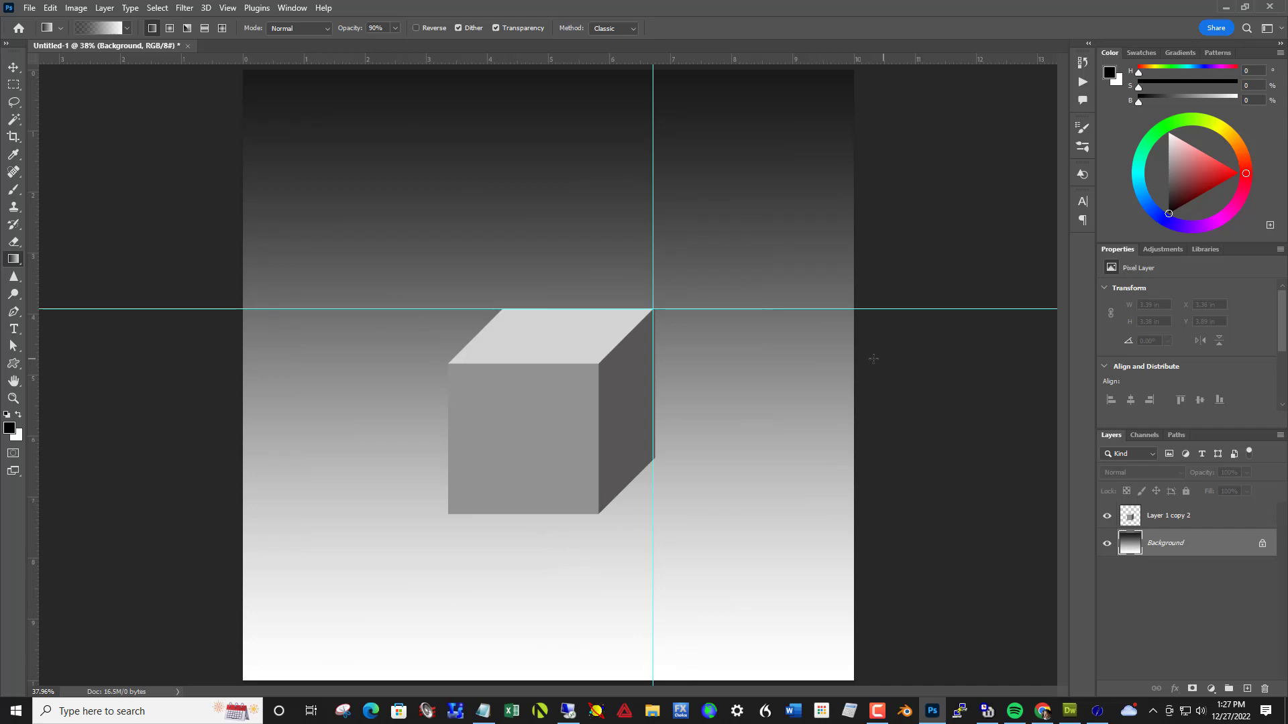
Clear both guides and raise the gray cube to about X 3.31 in, Y 3.31 in.
{"action": "key", "text": "v"}
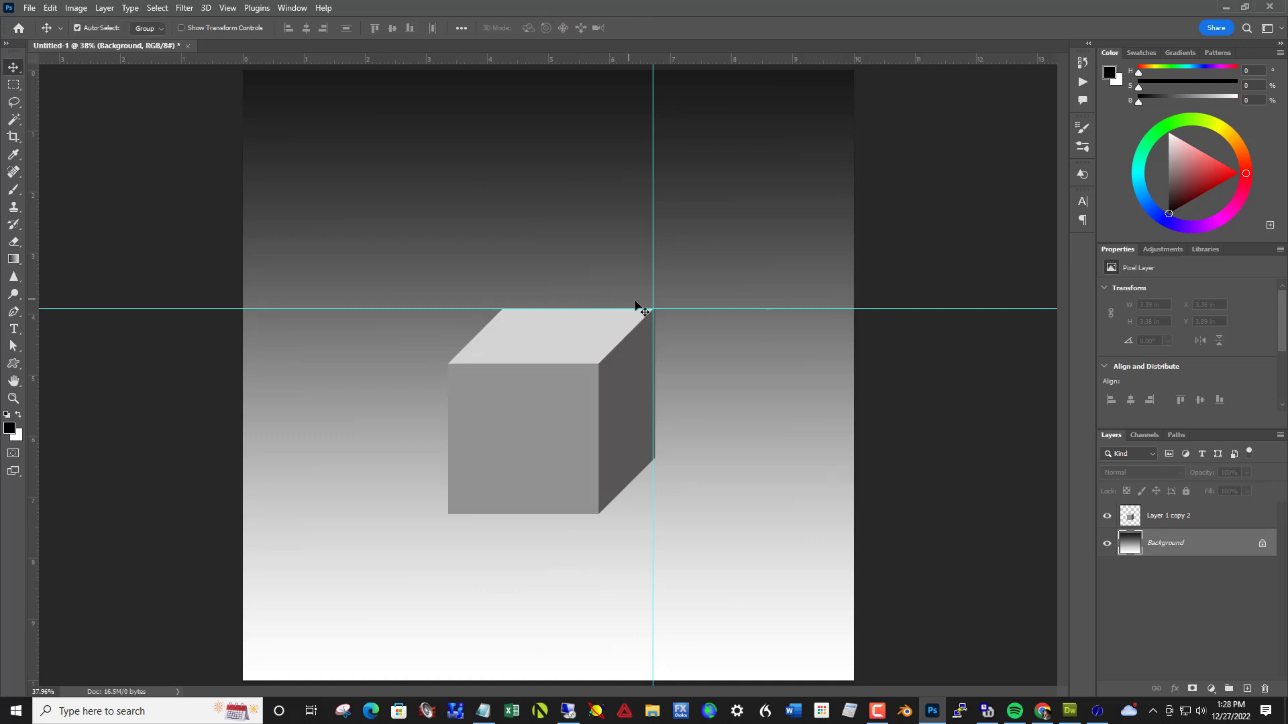
{"action": "left_click_drag", "start_coordinate": [689, 308], "coordinate": [735, 60]}
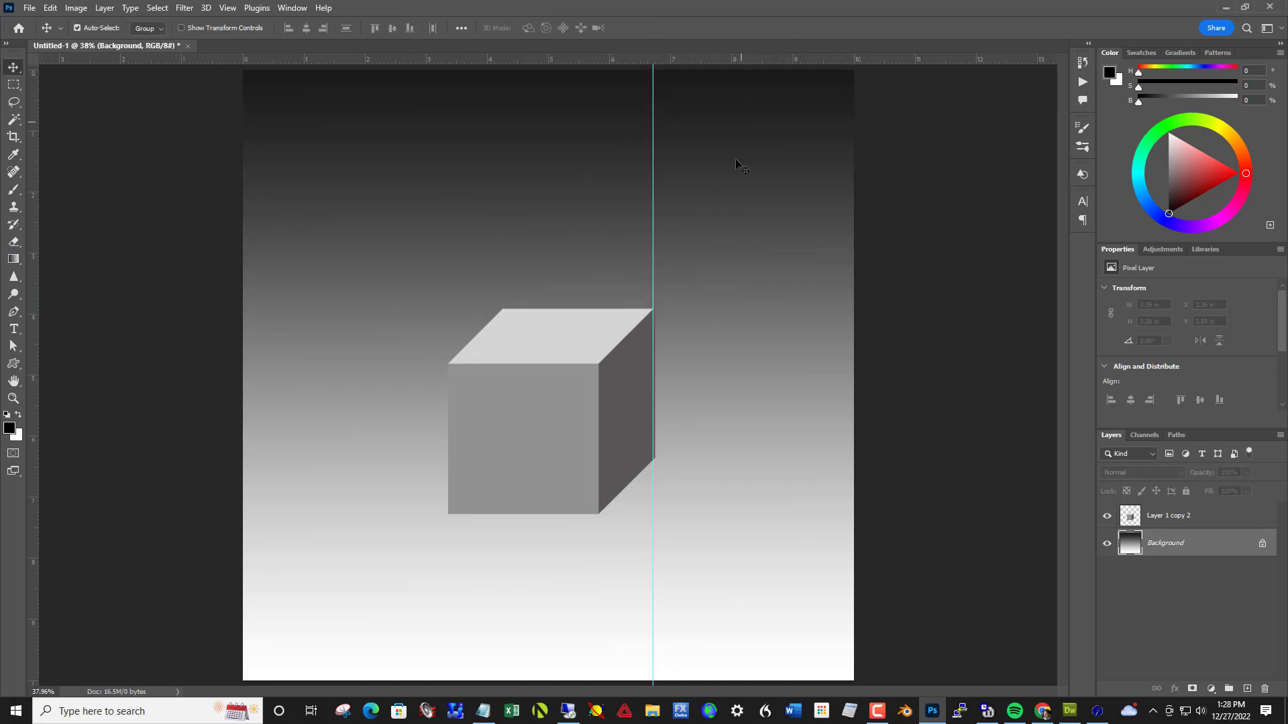
{"action": "left_click_drag", "start_coordinate": [653, 261], "coordinate": [34, 291]}
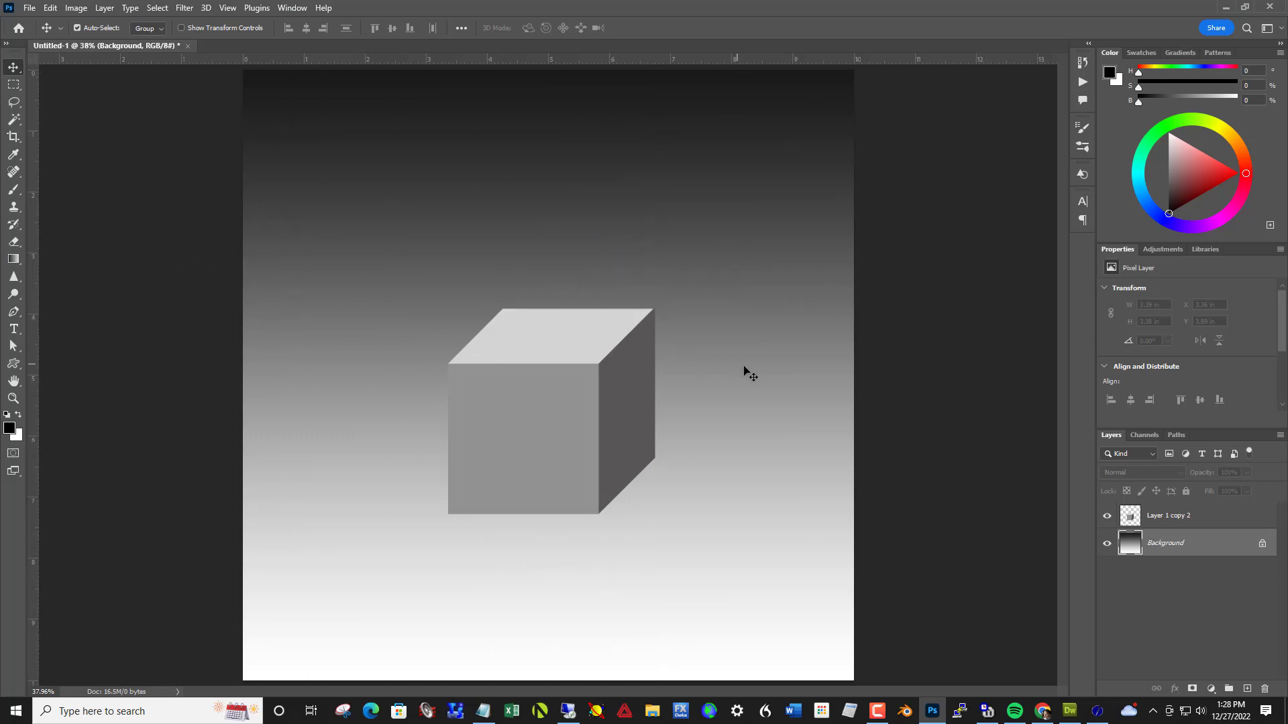
{"action": "left_click_drag", "start_coordinate": [493, 431], "coordinate": [492, 399]}
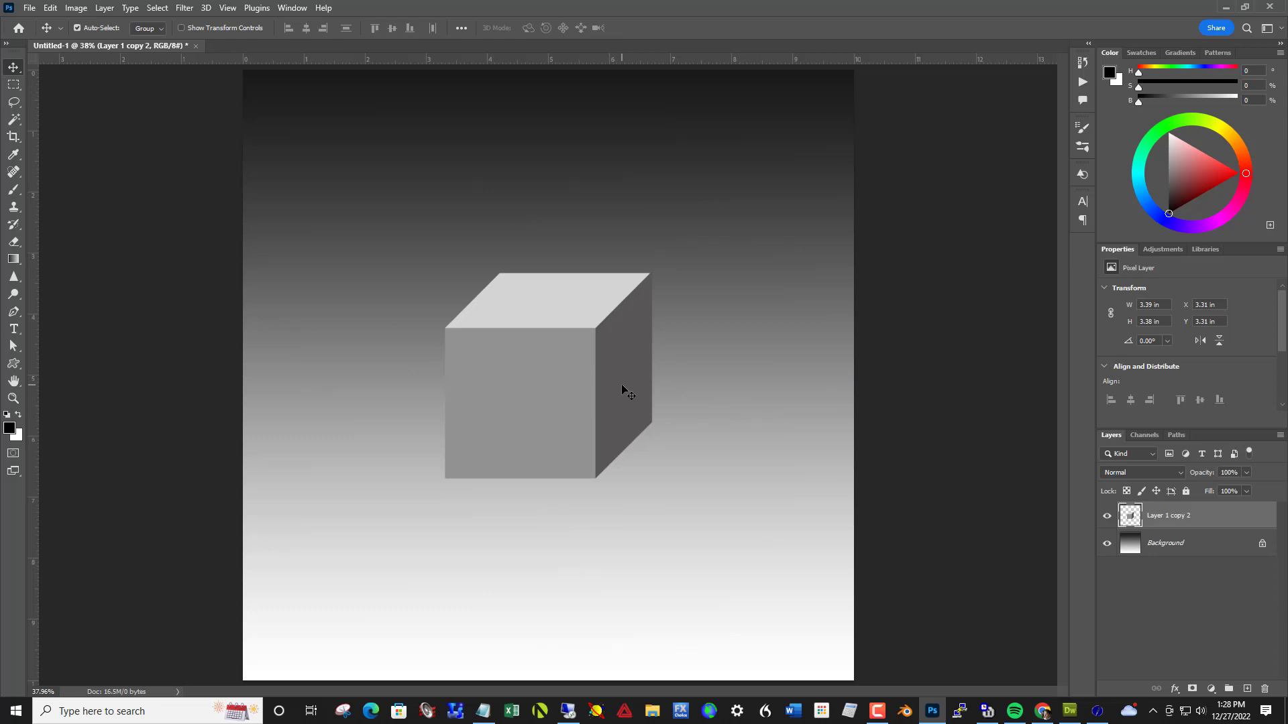
Duplicate the cube onto Layer 1 copy 3 and shift it down-right.
{"action": "key", "text": "ctrl"}
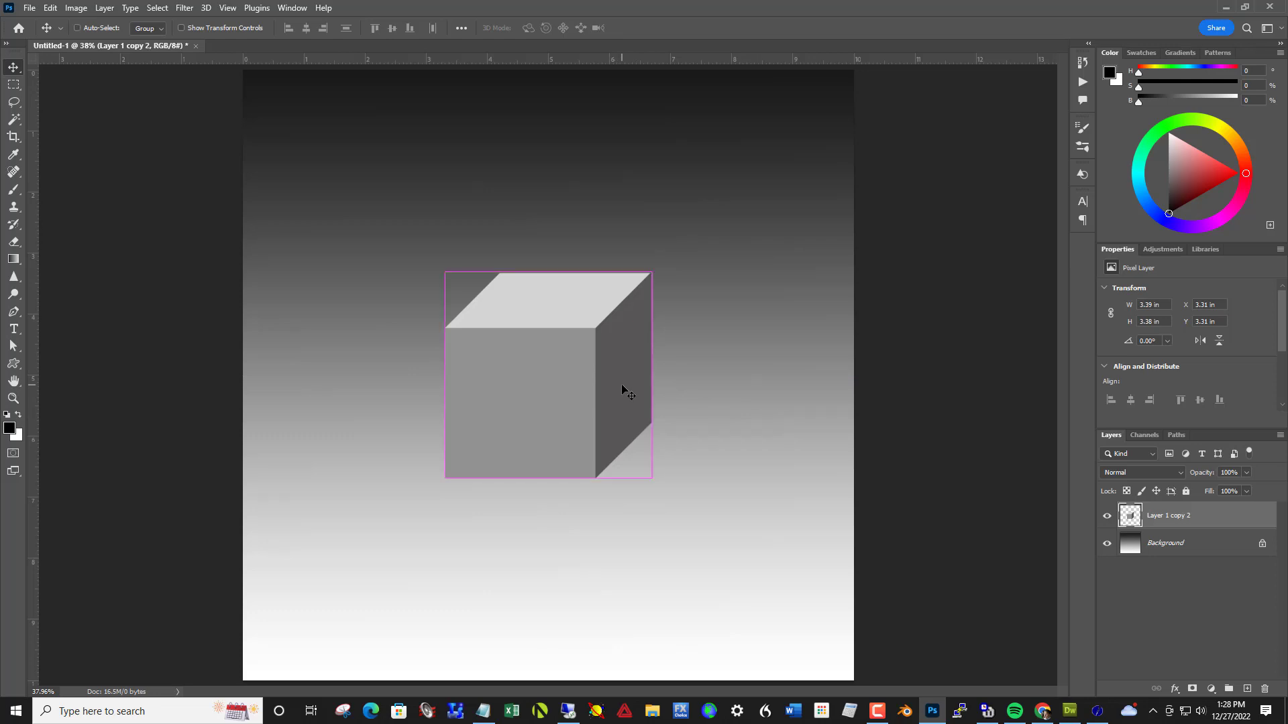
{"action": "key", "text": "ctrl+j"}
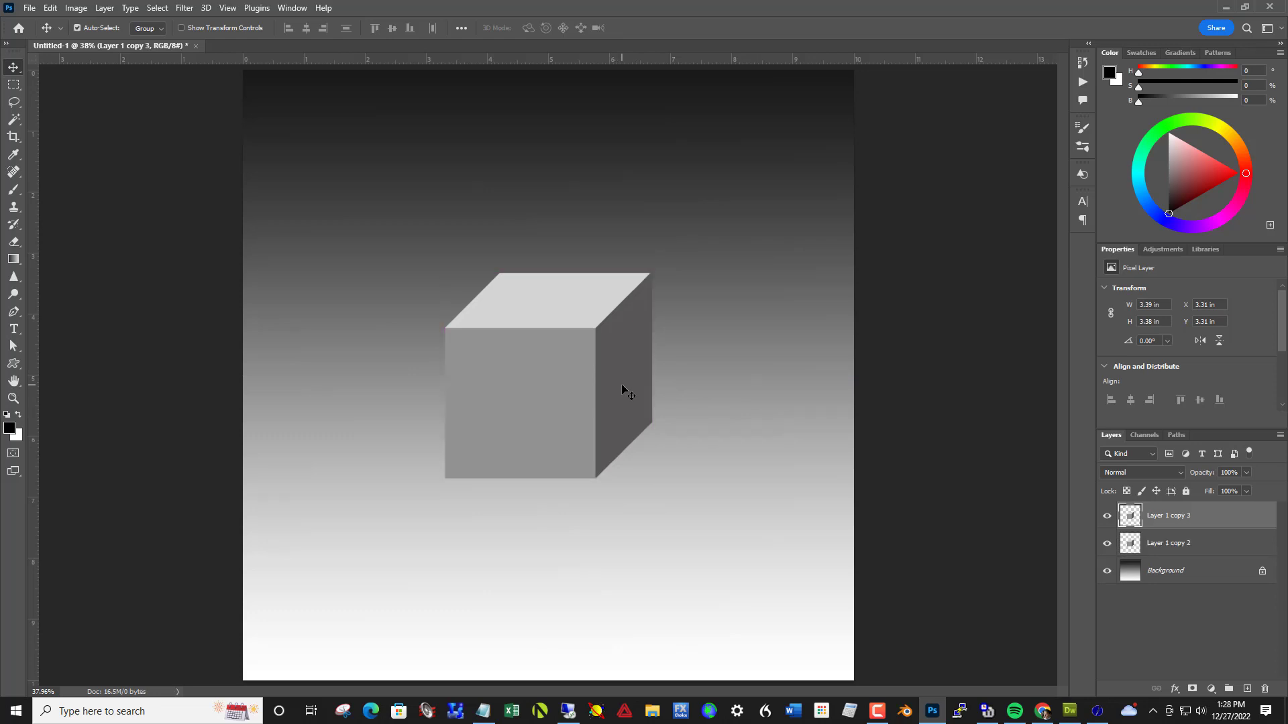
{"action": "left_click_drag", "start_coordinate": [604, 379], "coordinate": [607, 419]}
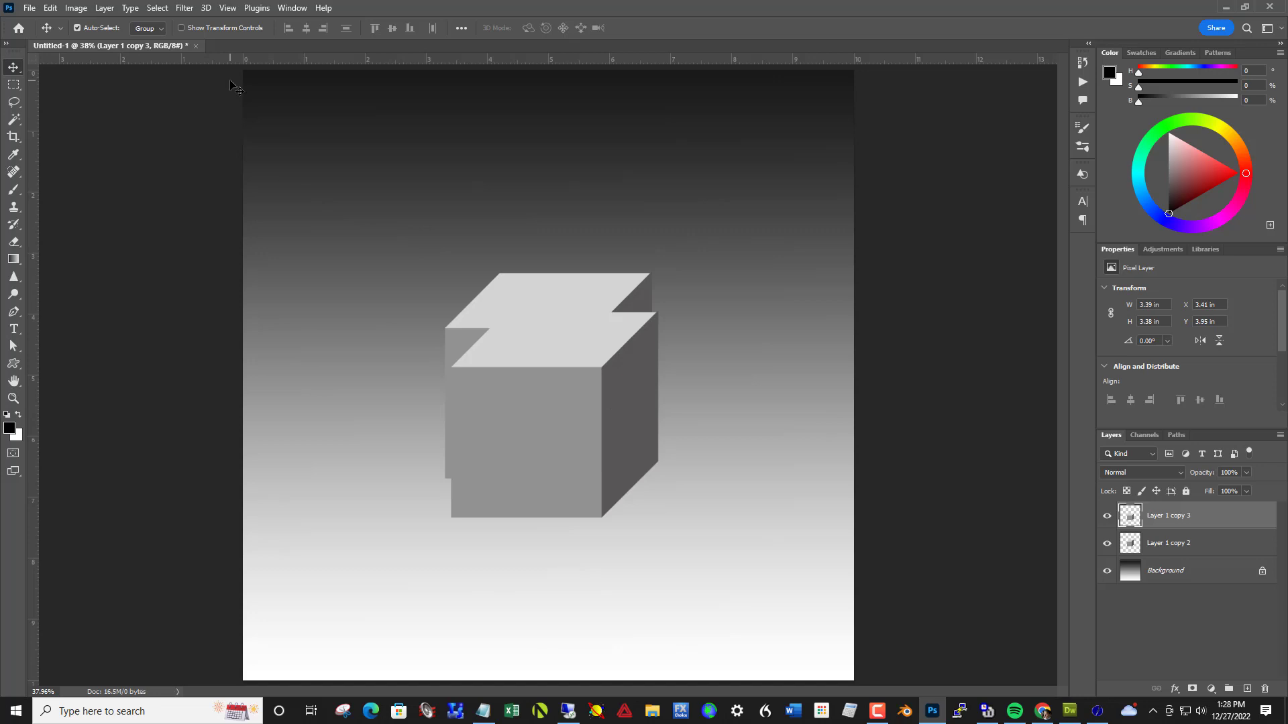
Flip the copy vertically, shrink it to 3.14 in, and place it at X 6.13, Y 6.39 in.
{"action": "key", "text": "ctrl+t"}
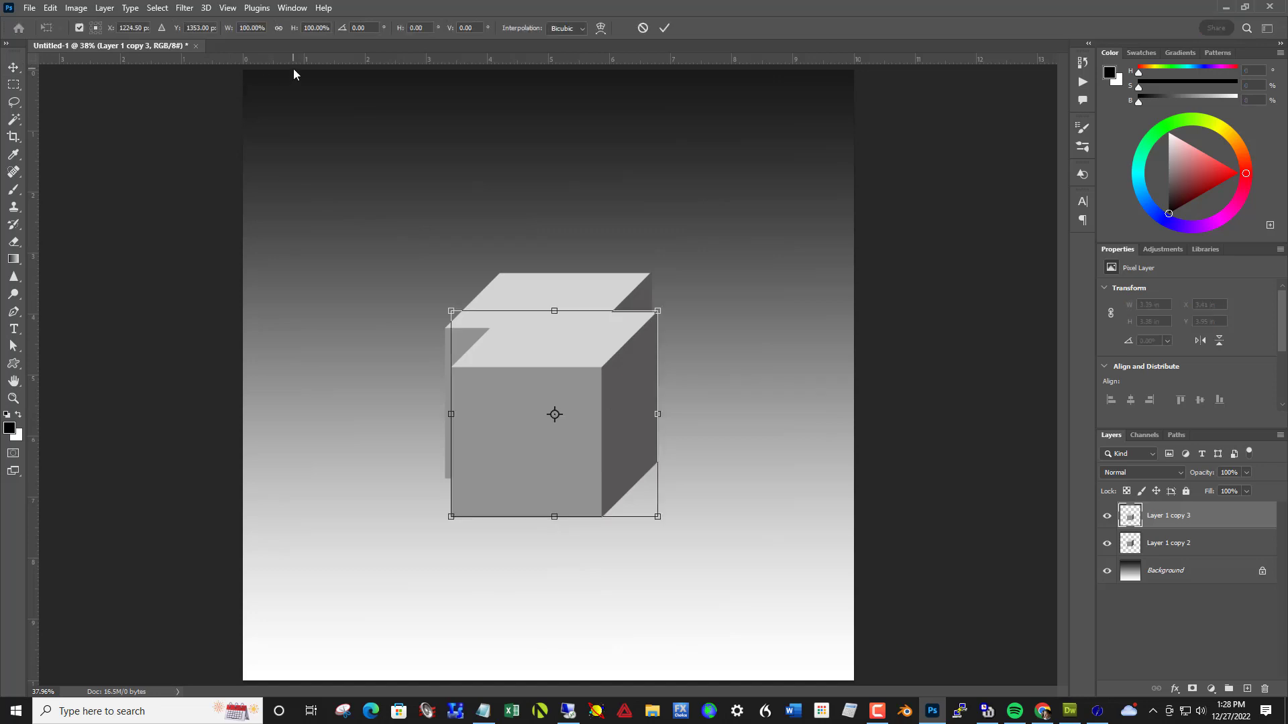
{"action": "right_click", "coordinate": [501, 431]}
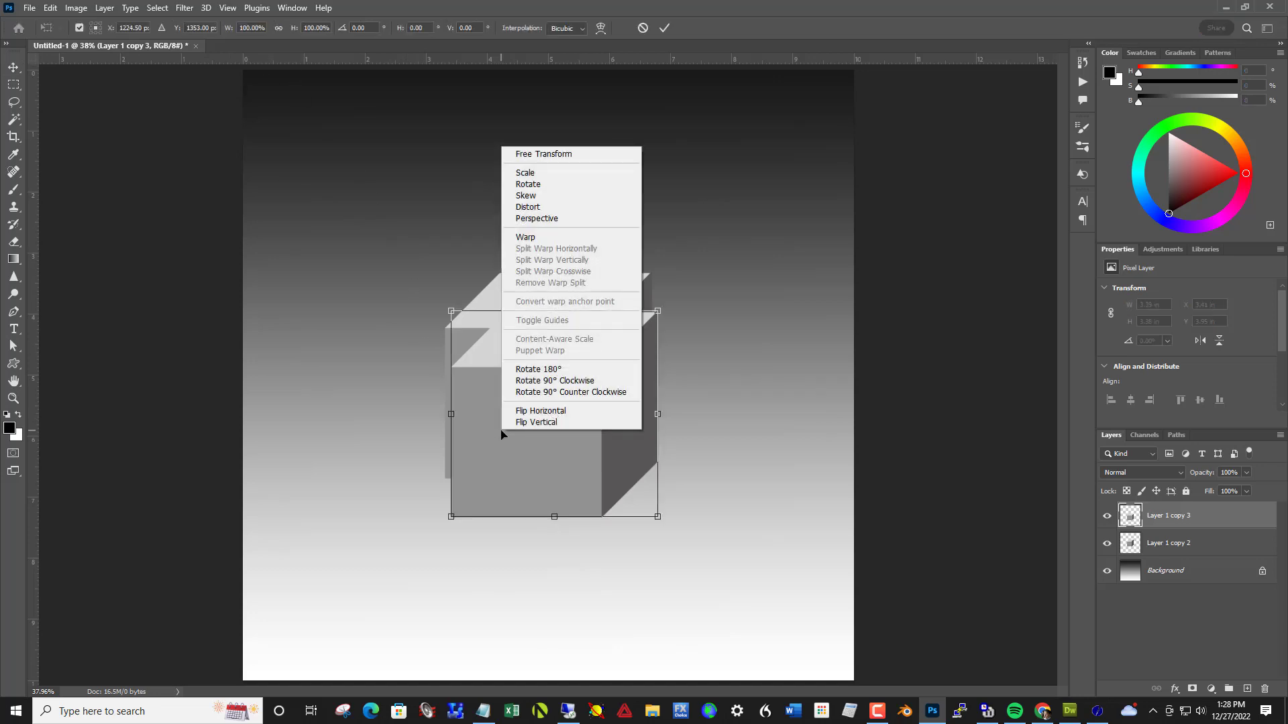
{"action": "left_click", "coordinate": [517, 422]}
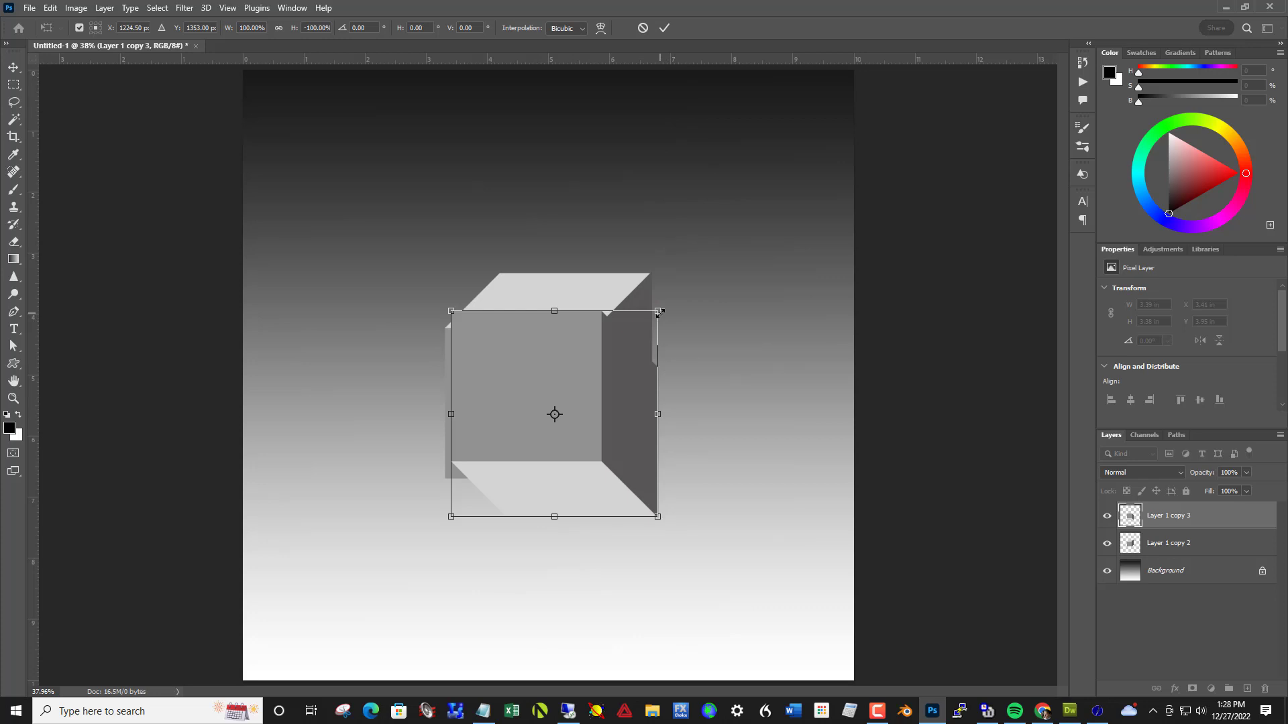
{"action": "left_click_drag", "start_coordinate": [657, 311], "coordinate": [642, 325]}
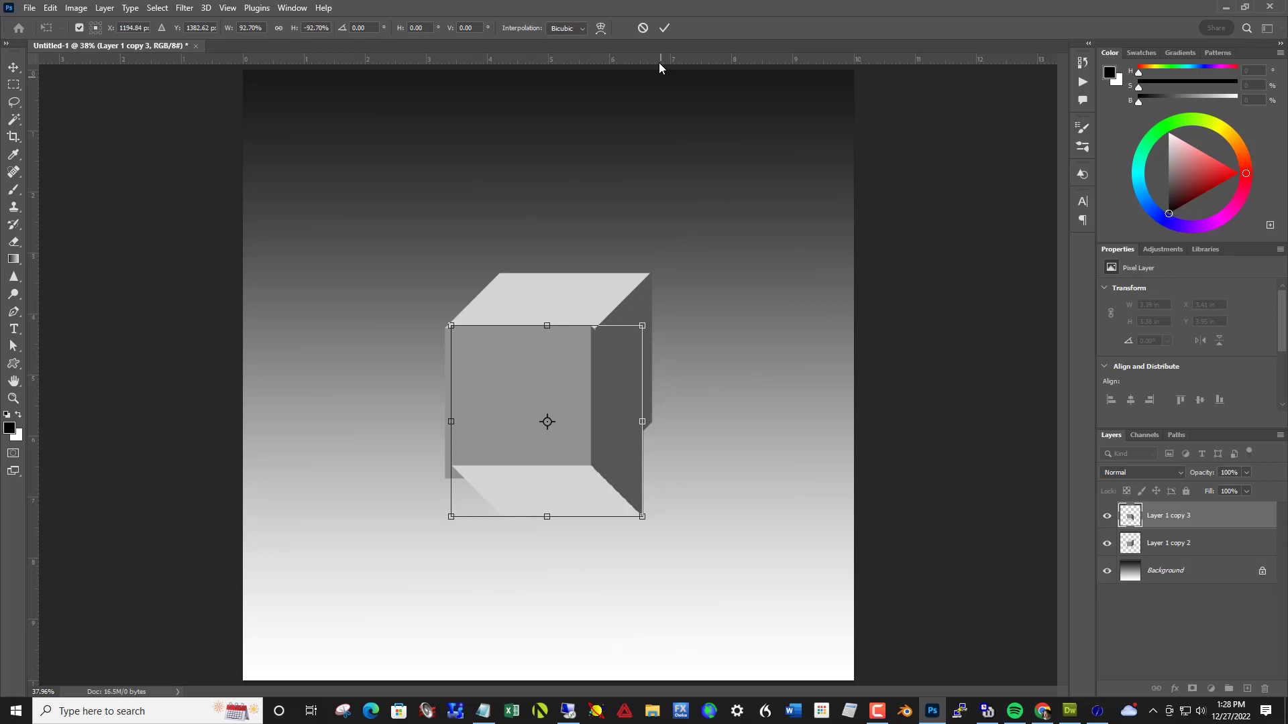
{"action": "left_click", "coordinate": [663, 28]}
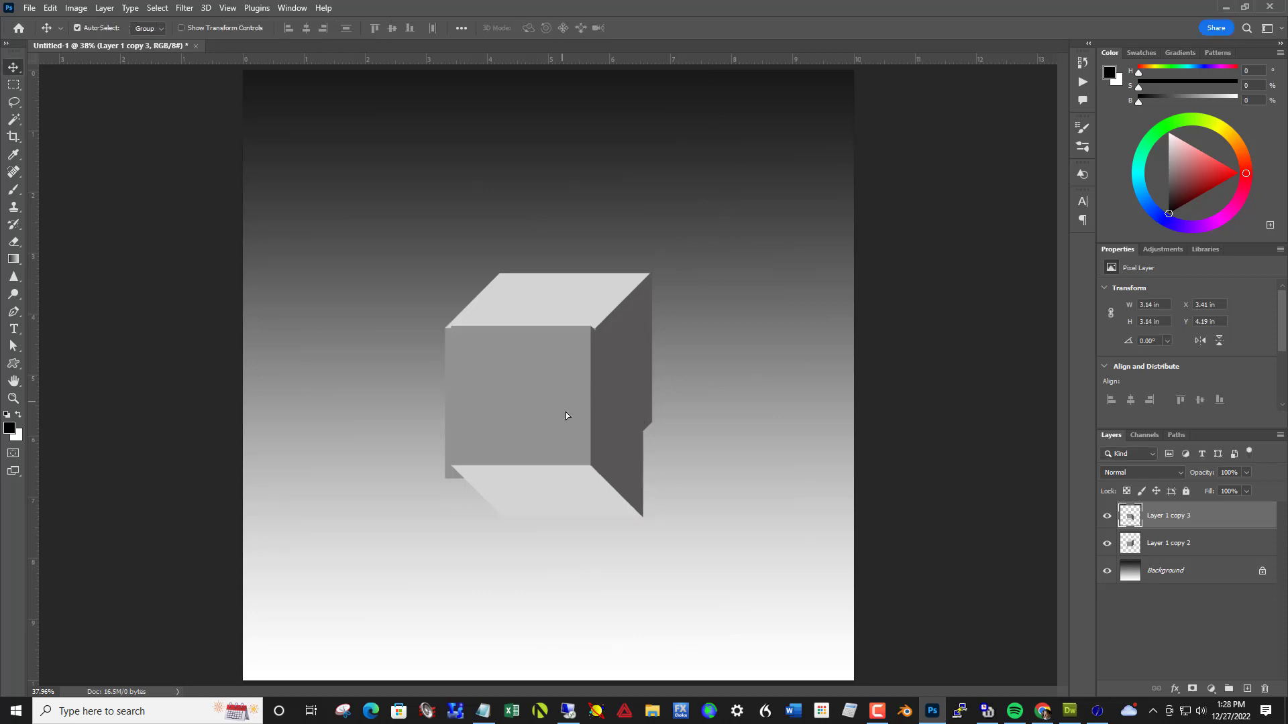
{"action": "left_click_drag", "start_coordinate": [565, 416], "coordinate": [727, 538]}
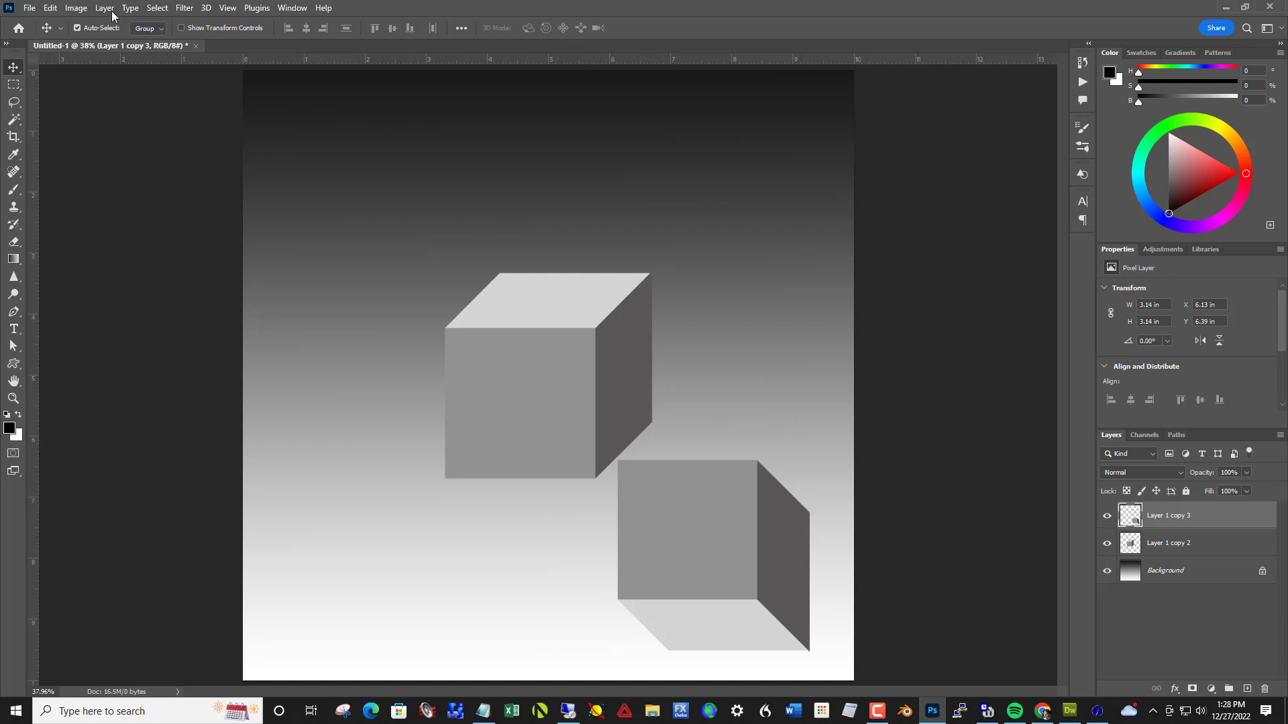
Apply a Threshold of level 252 to the flipped copy, turning it solid black.
{"action": "left_click", "coordinate": [78, 8]}
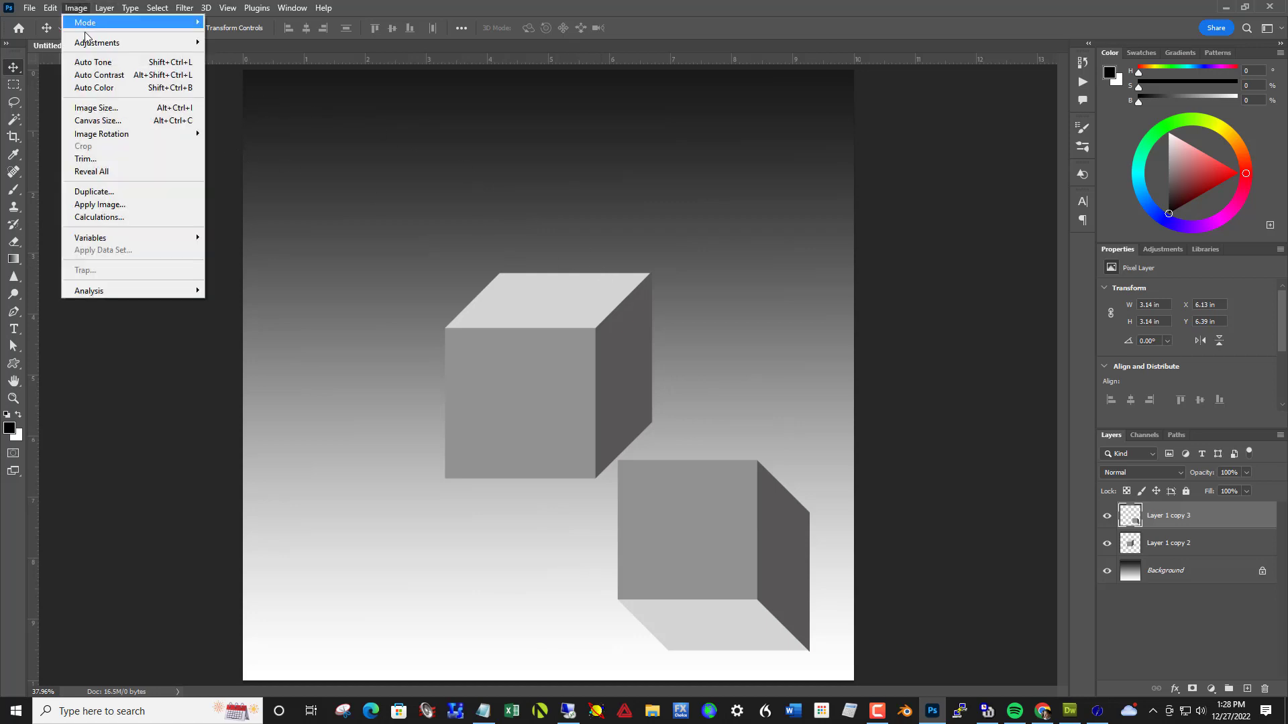
{"action": "mouse_move", "coordinate": [92, 45]}
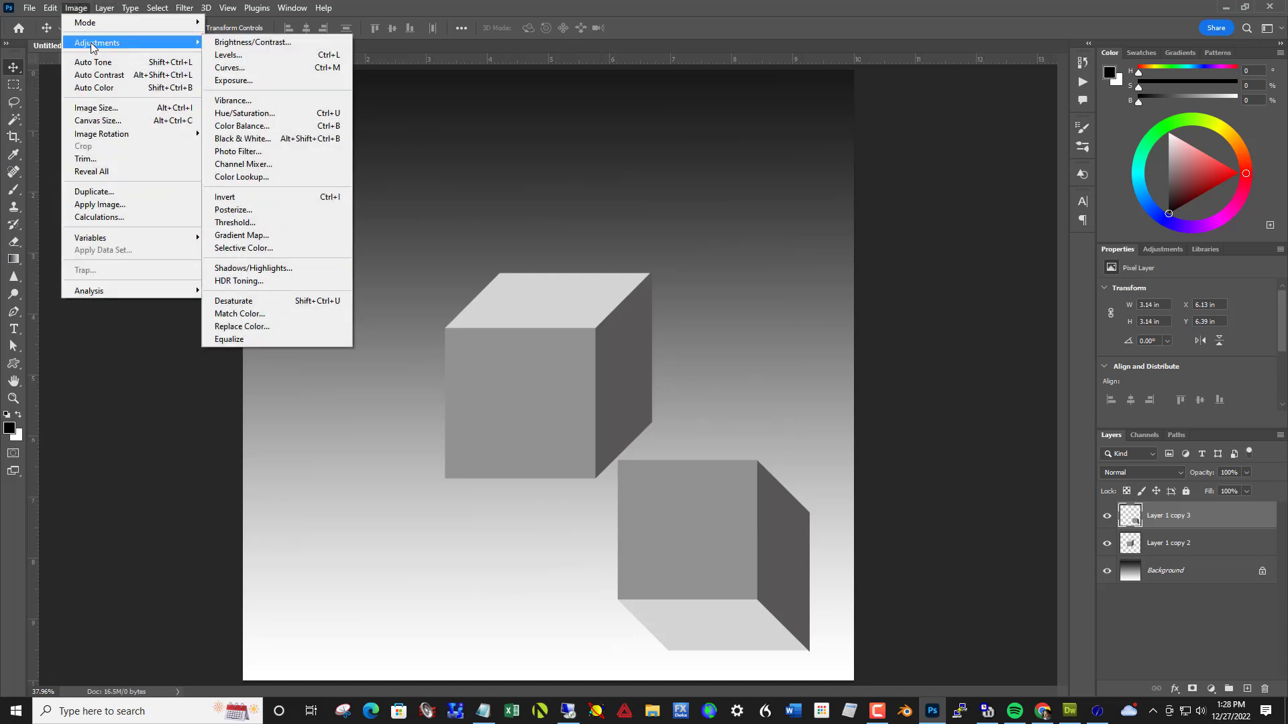
{"action": "left_click", "coordinate": [305, 223]}
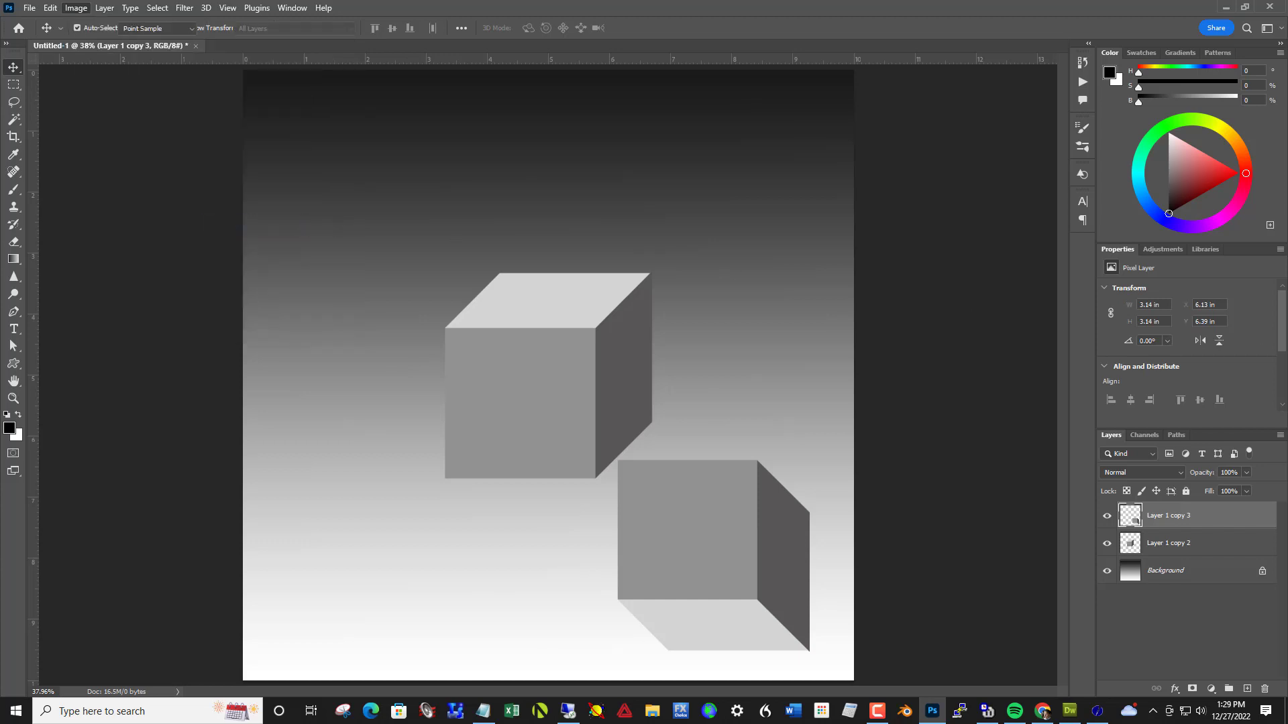
{"action": "left_click_drag", "start_coordinate": [1069, 288], "coordinate": [750, 226]}
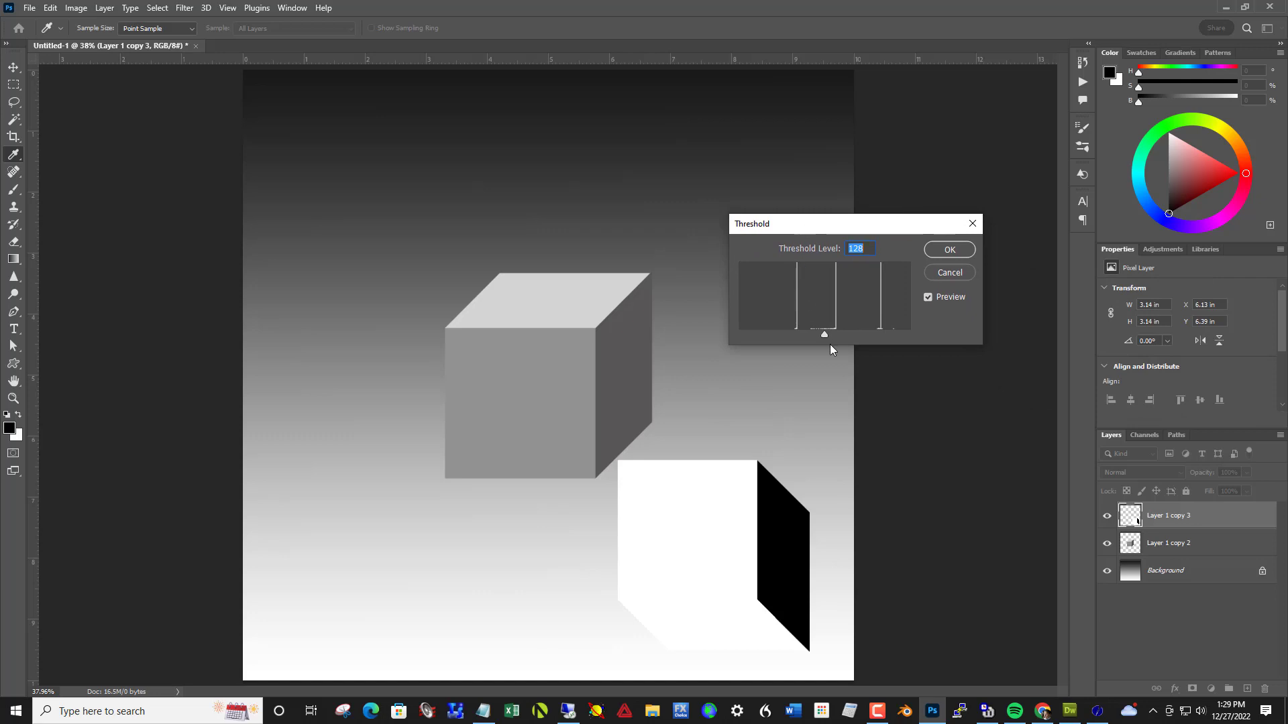
{"action": "left_click_drag", "start_coordinate": [823, 334], "coordinate": [906, 335]}
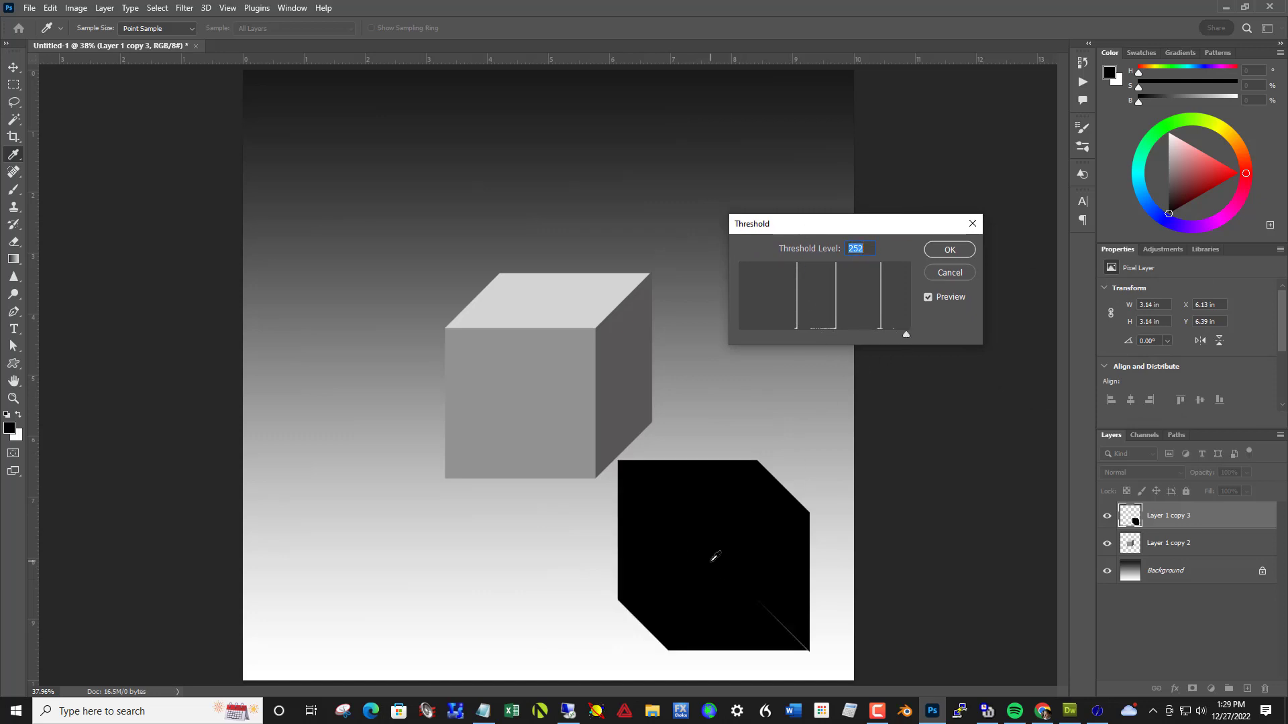
{"action": "left_click", "coordinate": [967, 250]}
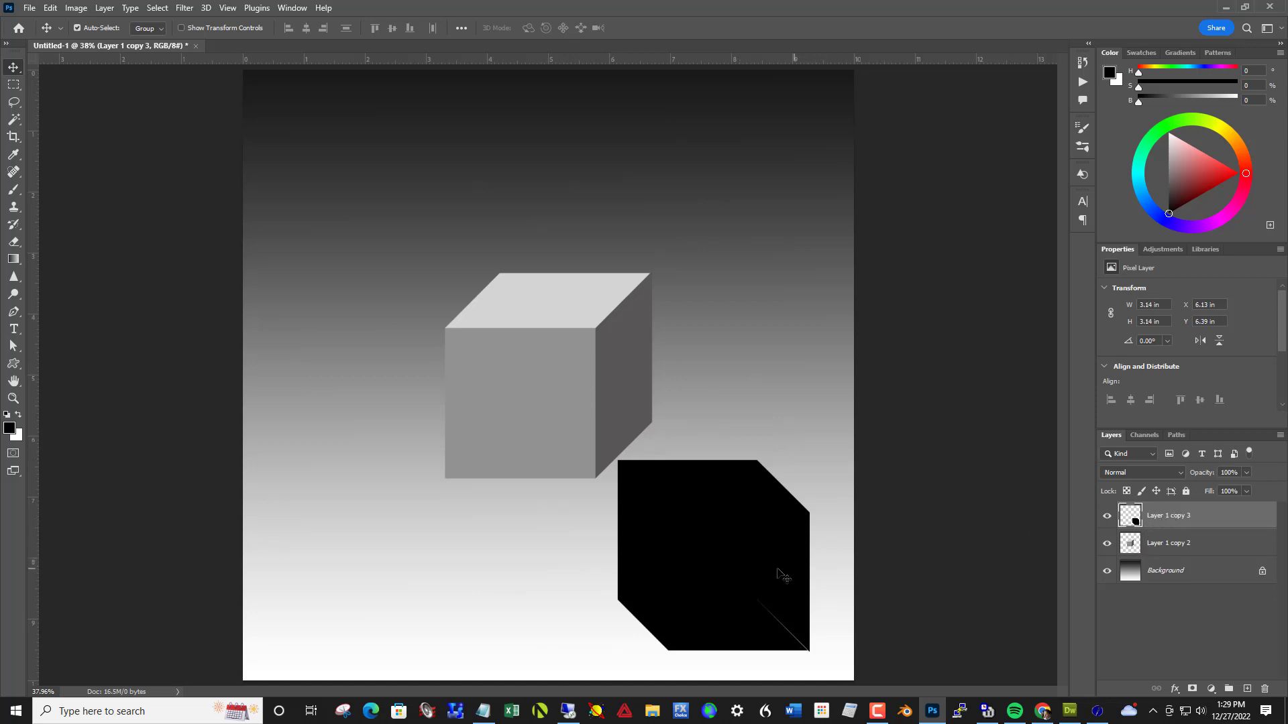
Place Layer 1 copy 3 below Layer 1 copy 2, positioning the black cube at X 3.43, Y 4.43 in.
{"action": "left_click_drag", "start_coordinate": [738, 557], "coordinate": [668, 480]}
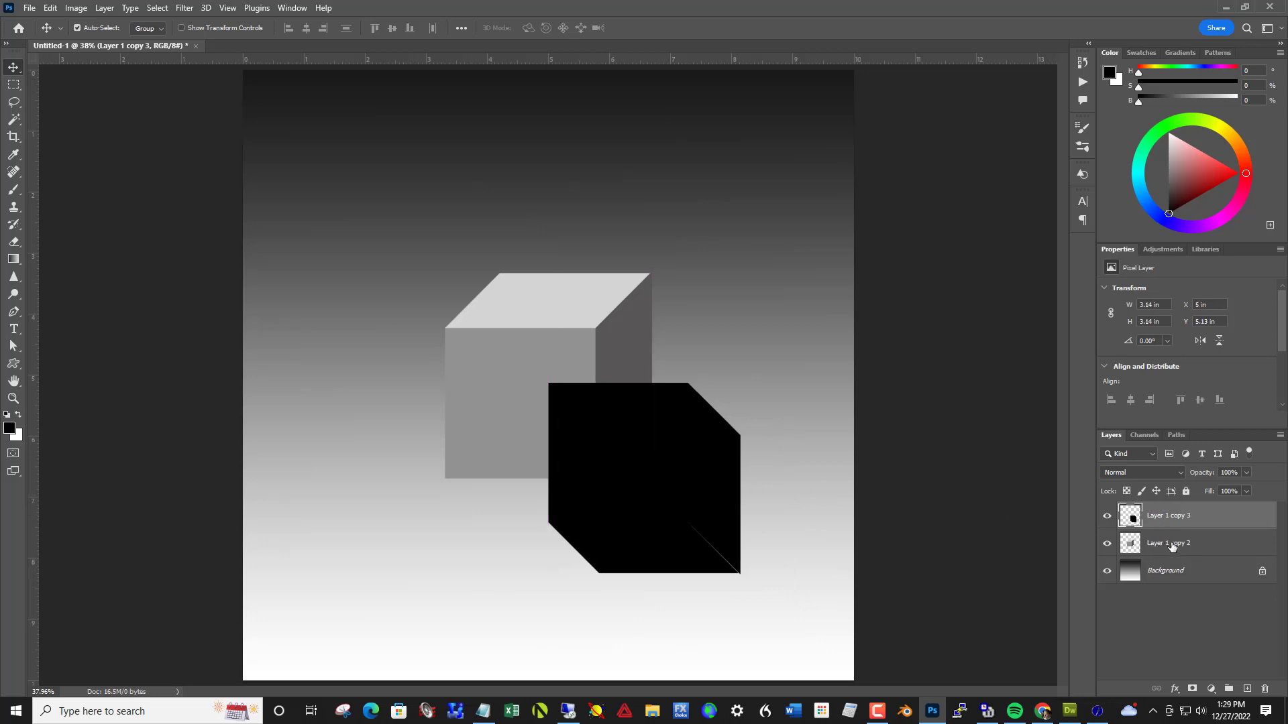
{"action": "left_click_drag", "start_coordinate": [1174, 547], "coordinate": [1176, 553]}
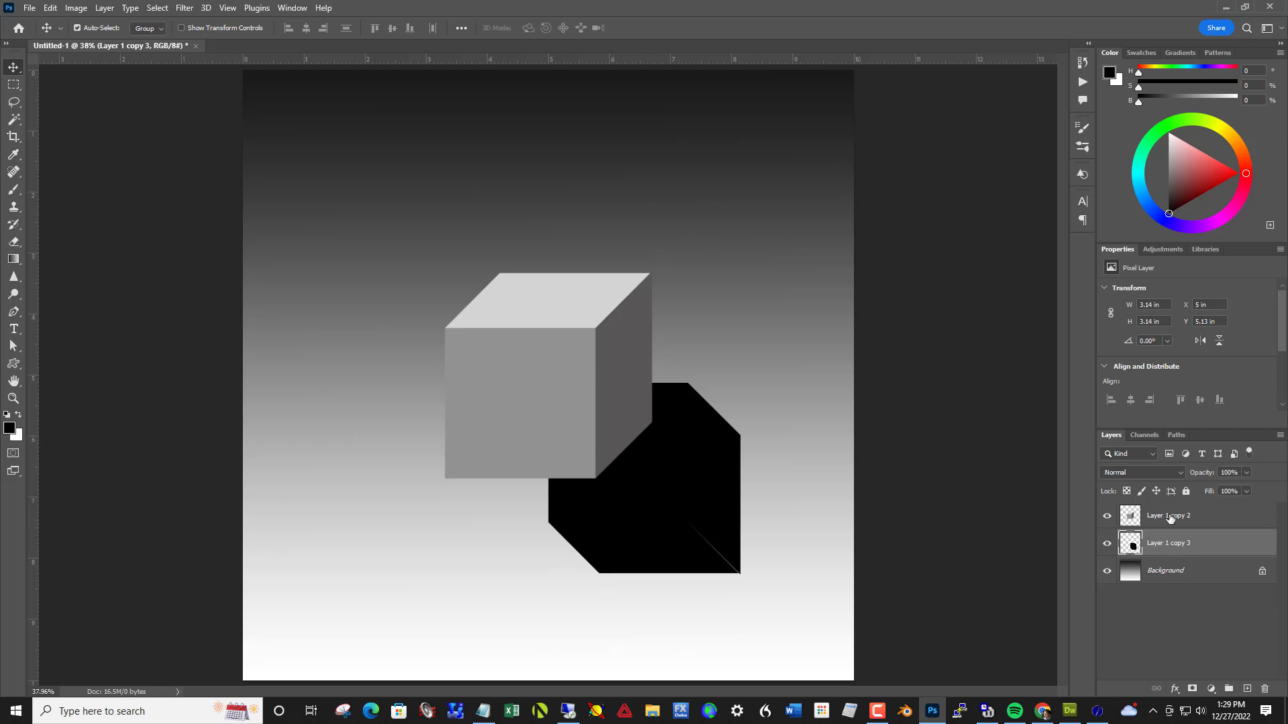
{"action": "left_click_drag", "start_coordinate": [642, 499], "coordinate": [553, 453]}
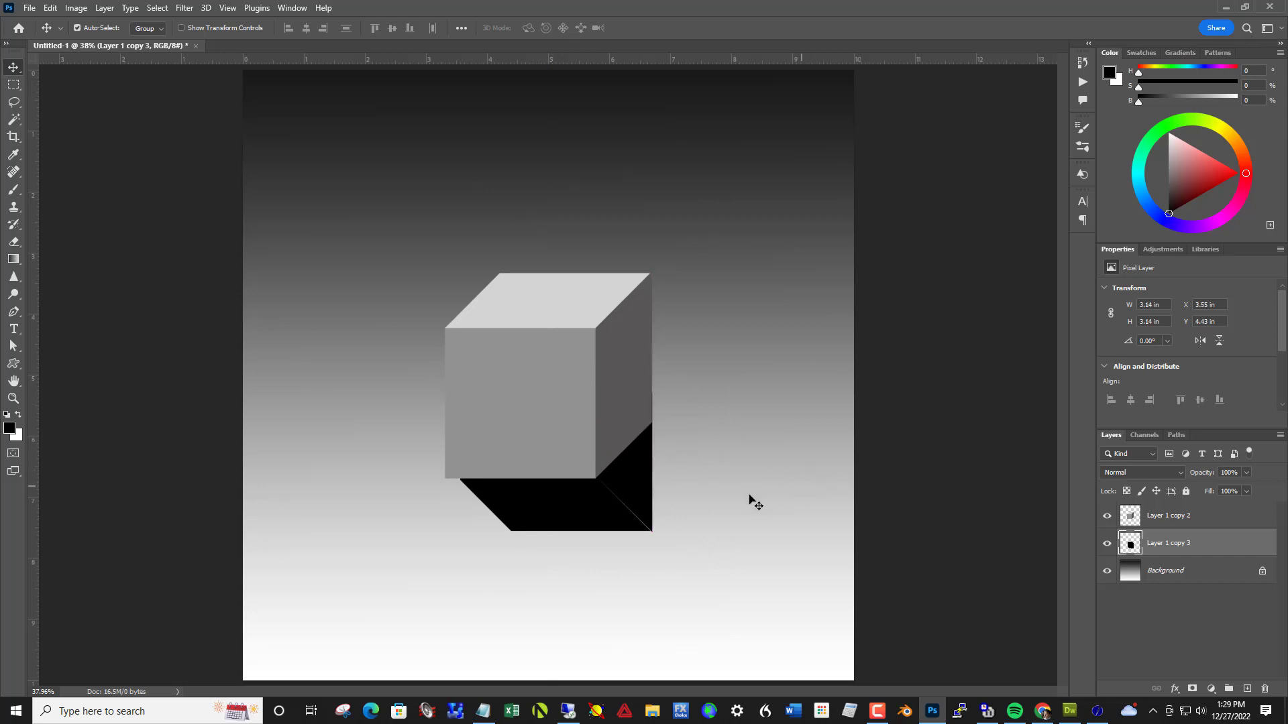
{"action": "left_click_drag", "start_coordinate": [615, 513], "coordinate": [610, 513]}
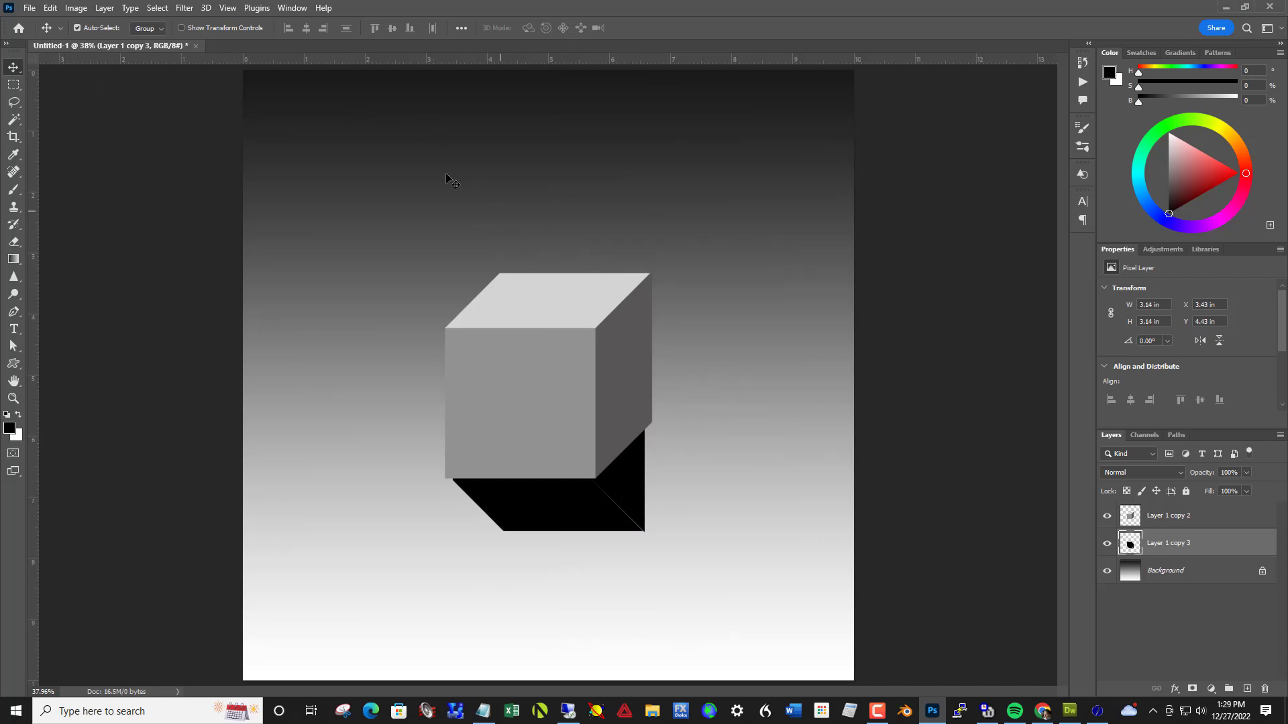
Blur the black shape with a 31.8-pixel Gaussian Blur radius.
{"action": "left_click", "coordinate": [183, 8]}
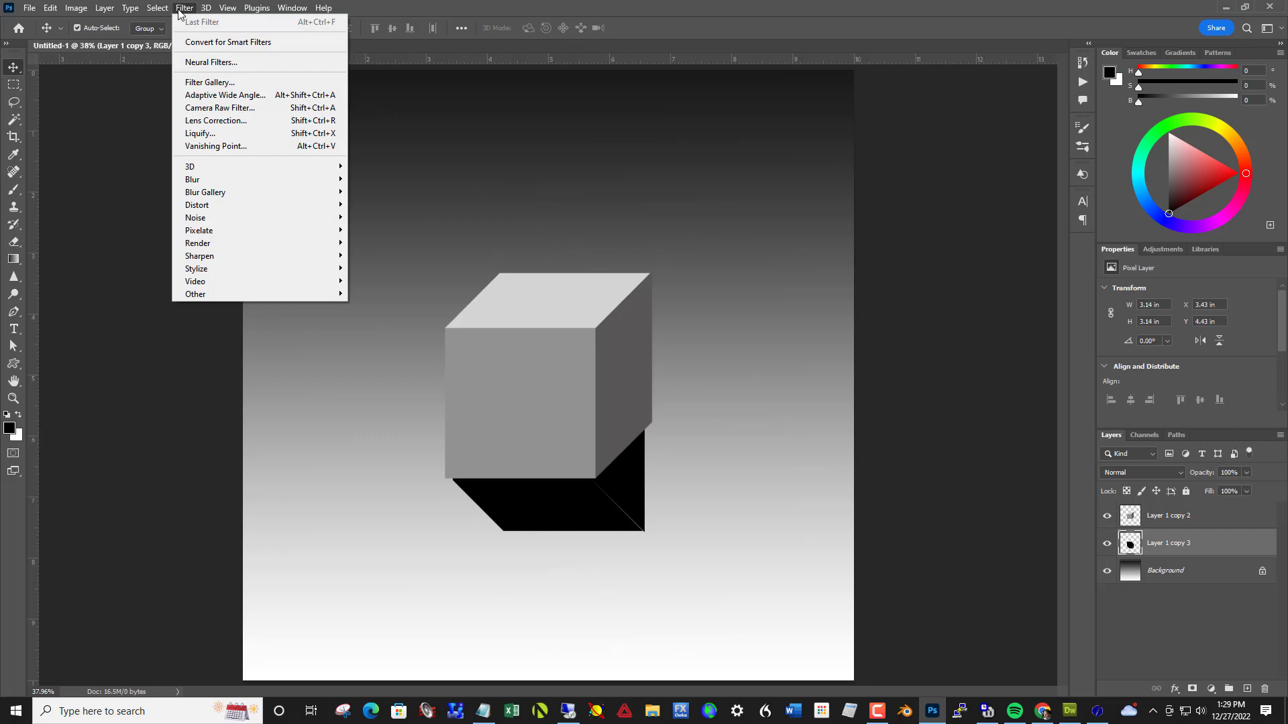
{"action": "mouse_move", "coordinate": [200, 180]}
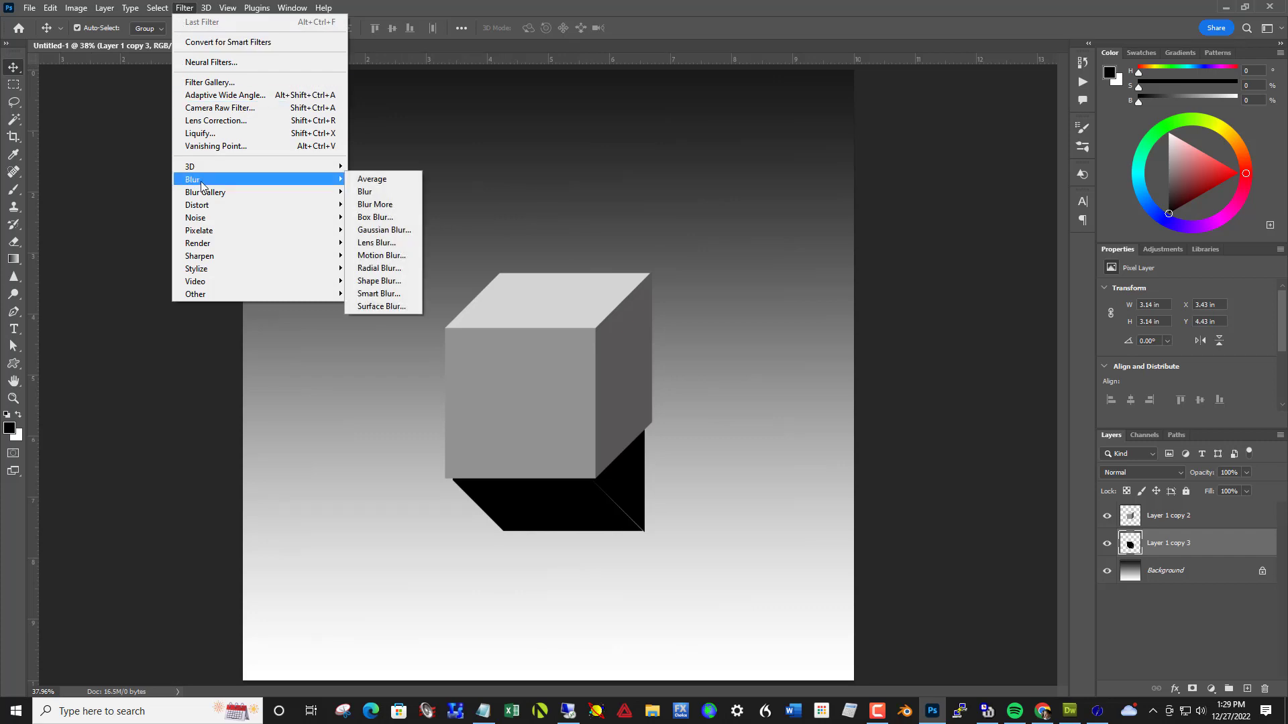
{"action": "left_click", "coordinate": [377, 231]}
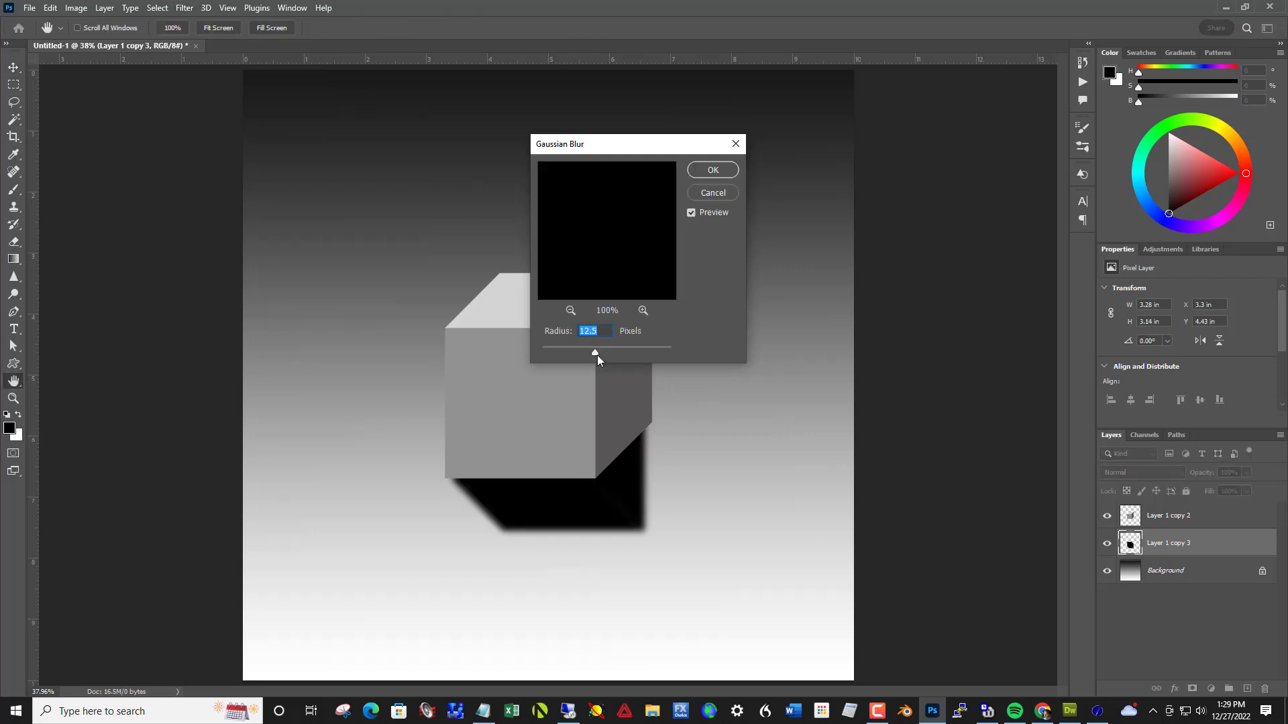
{"action": "left_click_drag", "start_coordinate": [602, 350], "coordinate": [605, 348]}
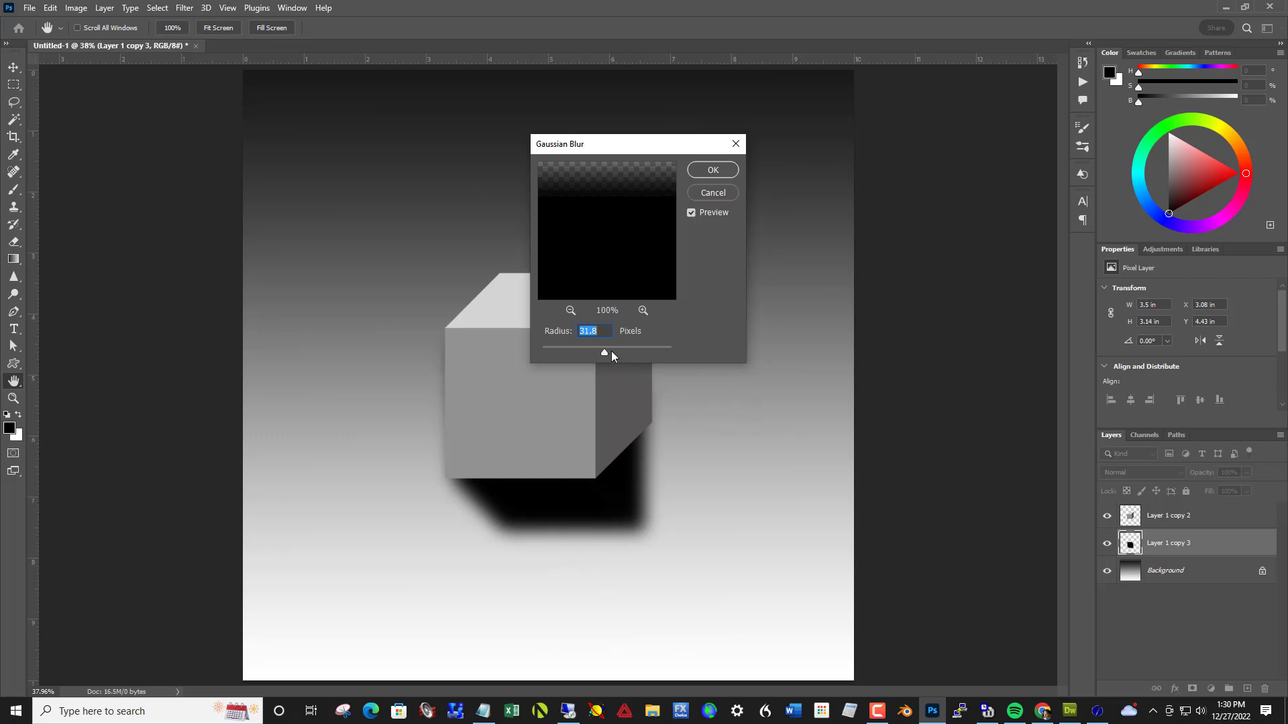
{"action": "left_click", "coordinate": [713, 171]}
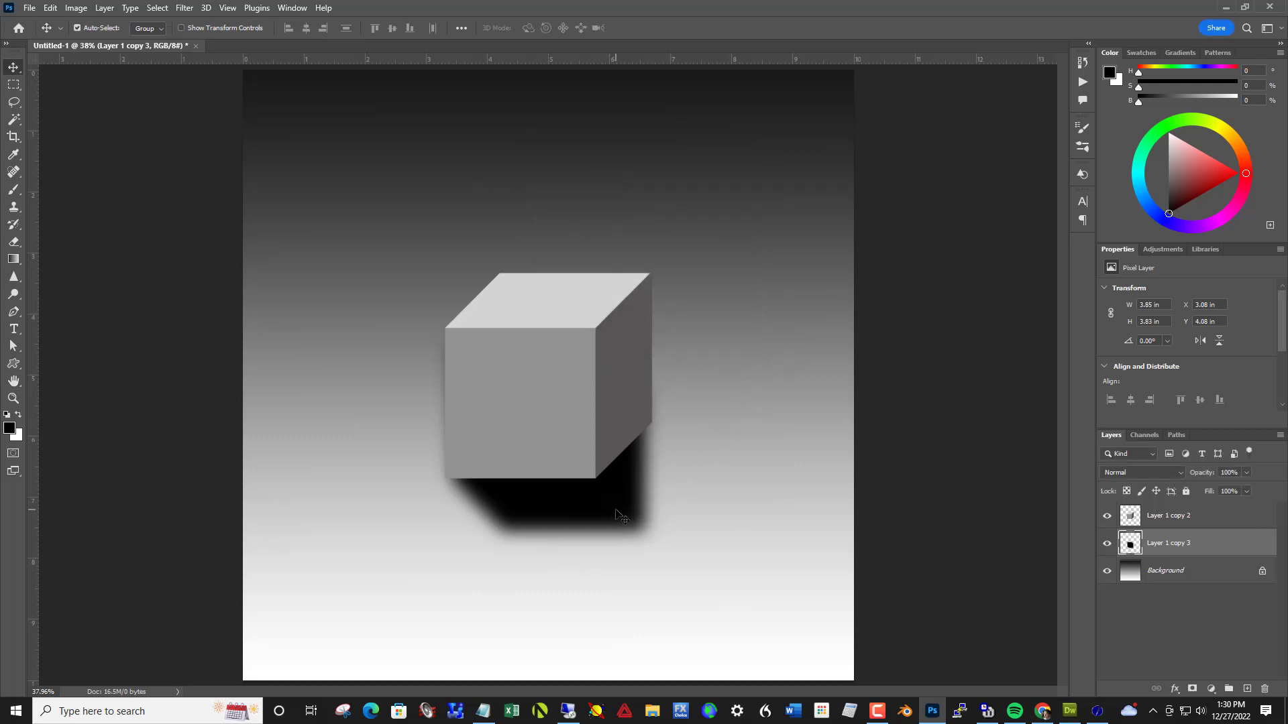
Rotate the shadow about 9.8° counterclockwise and nudge it slightly upward.
{"action": "key", "text": "ctrl"}
{"action": "key", "text": "ctrl+t"}
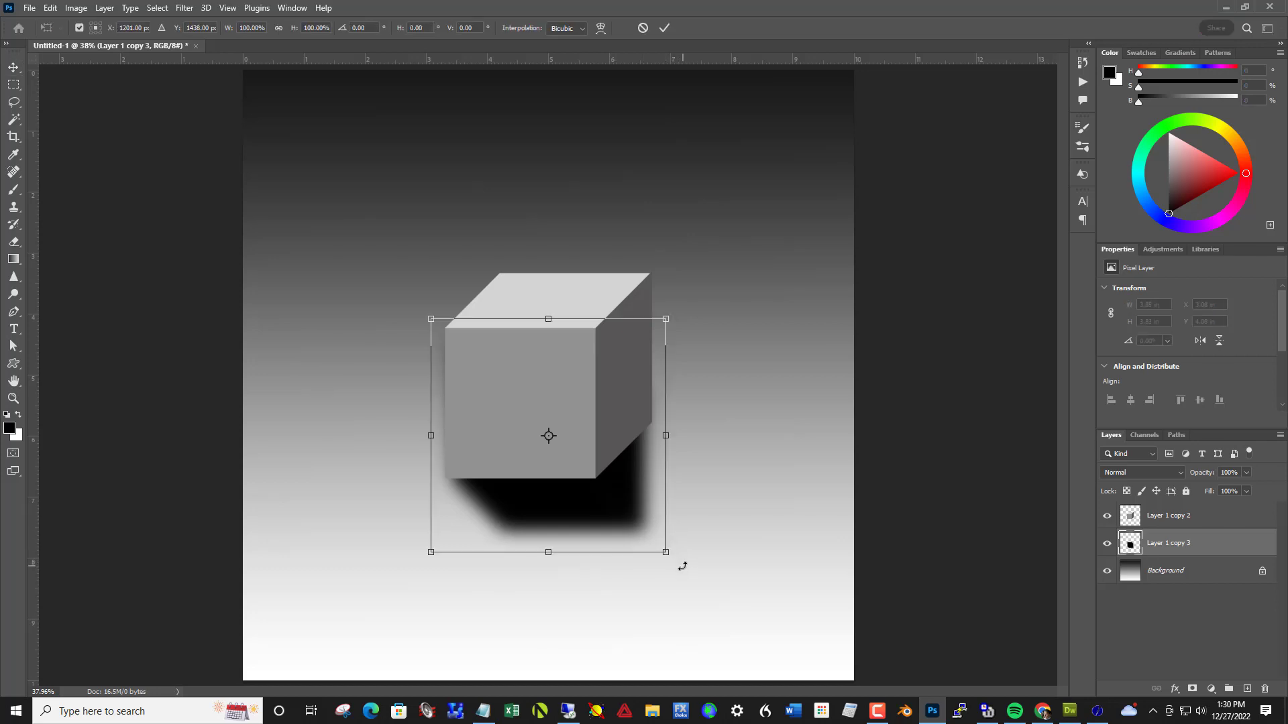
{"action": "left_click_drag", "start_coordinate": [683, 564], "coordinate": [704, 543]}
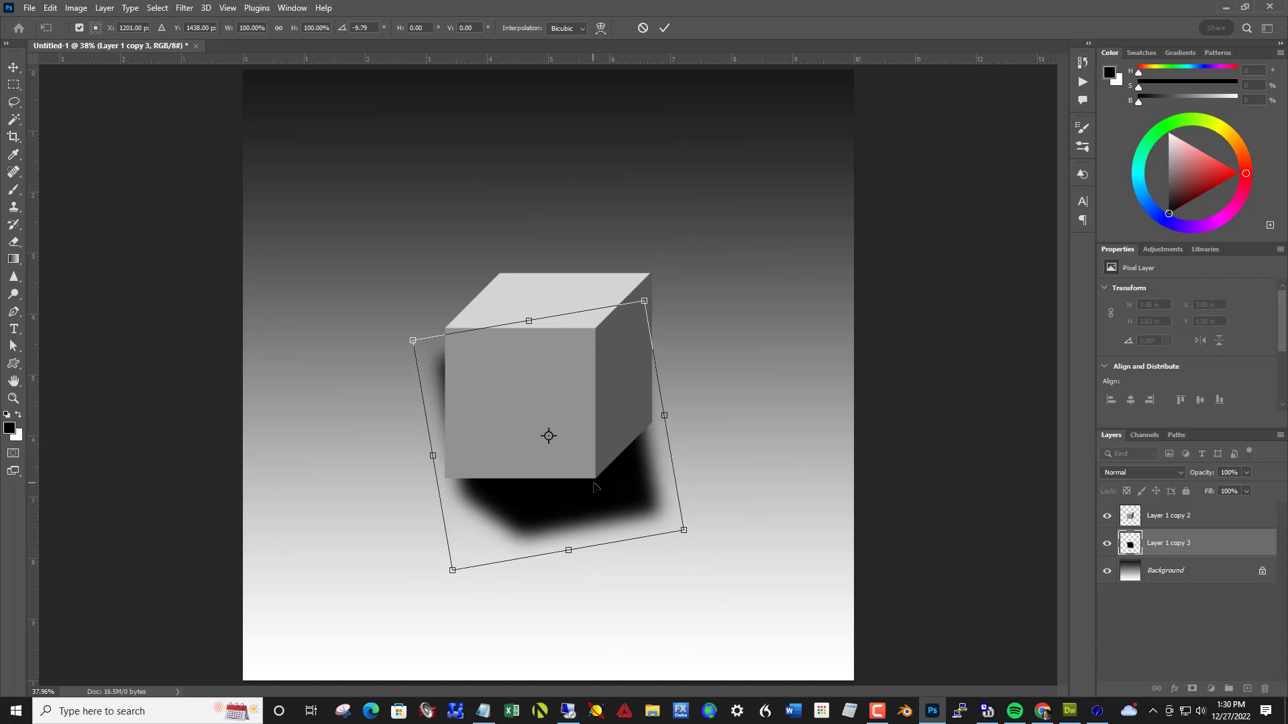
{"action": "left_click_drag", "start_coordinate": [593, 484], "coordinate": [594, 482]}
{"action": "left_click", "coordinate": [664, 27]}
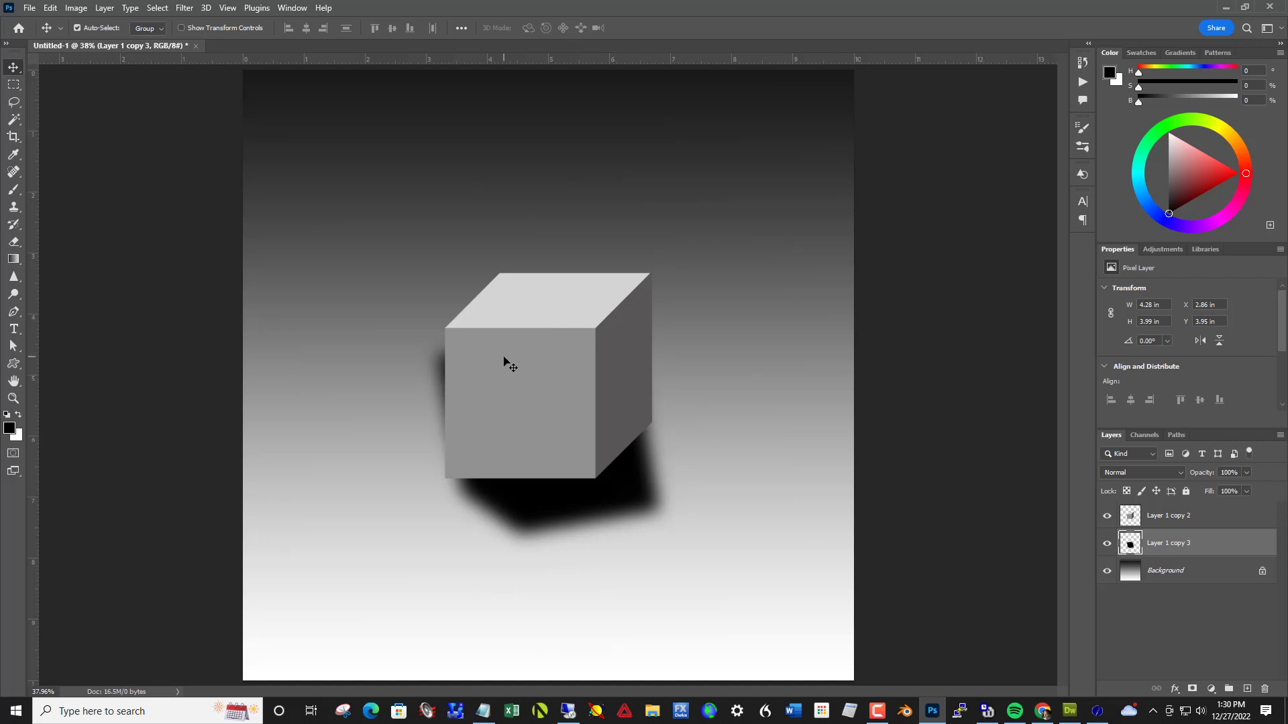
Erase the shadow edge left of the cube with a 127 px eraser.
{"action": "key", "text": "e"}
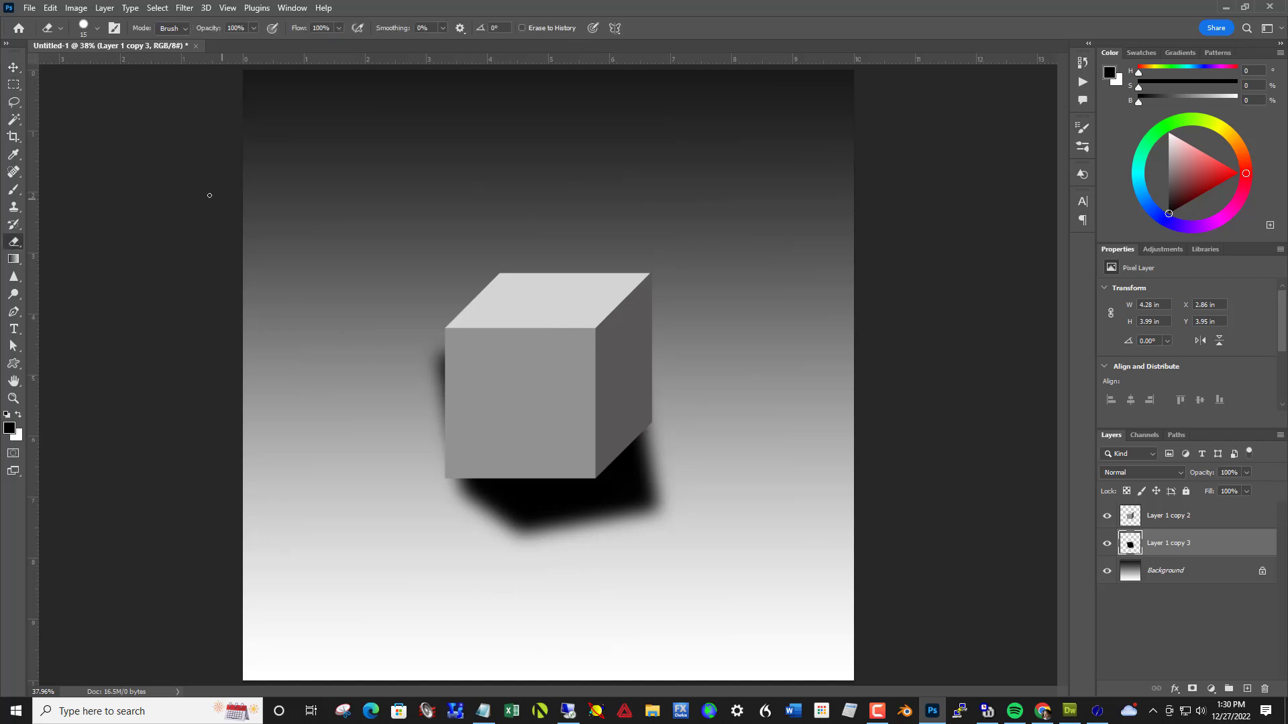
{"action": "left_click", "coordinate": [97, 29]}
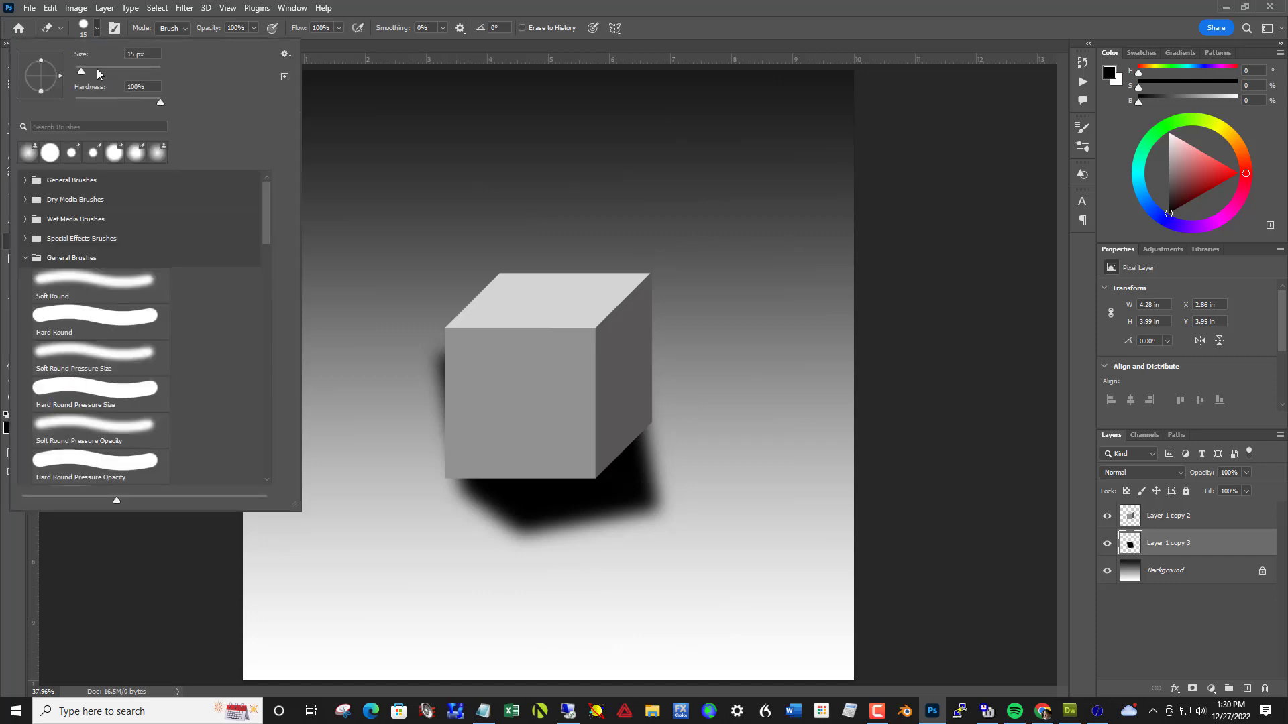
{"action": "left_click_drag", "start_coordinate": [106, 67], "coordinate": [123, 66]}
{"action": "left_click", "coordinate": [442, 348]}
{"action": "mouse_move", "coordinate": [442, 349]}
{"action": "left_mouse_down"}
{"action": "mouse_move", "coordinate": [442, 455]}
{"action": "mouse_move", "coordinate": [454, 339]}
{"action": "left_mouse_up"}
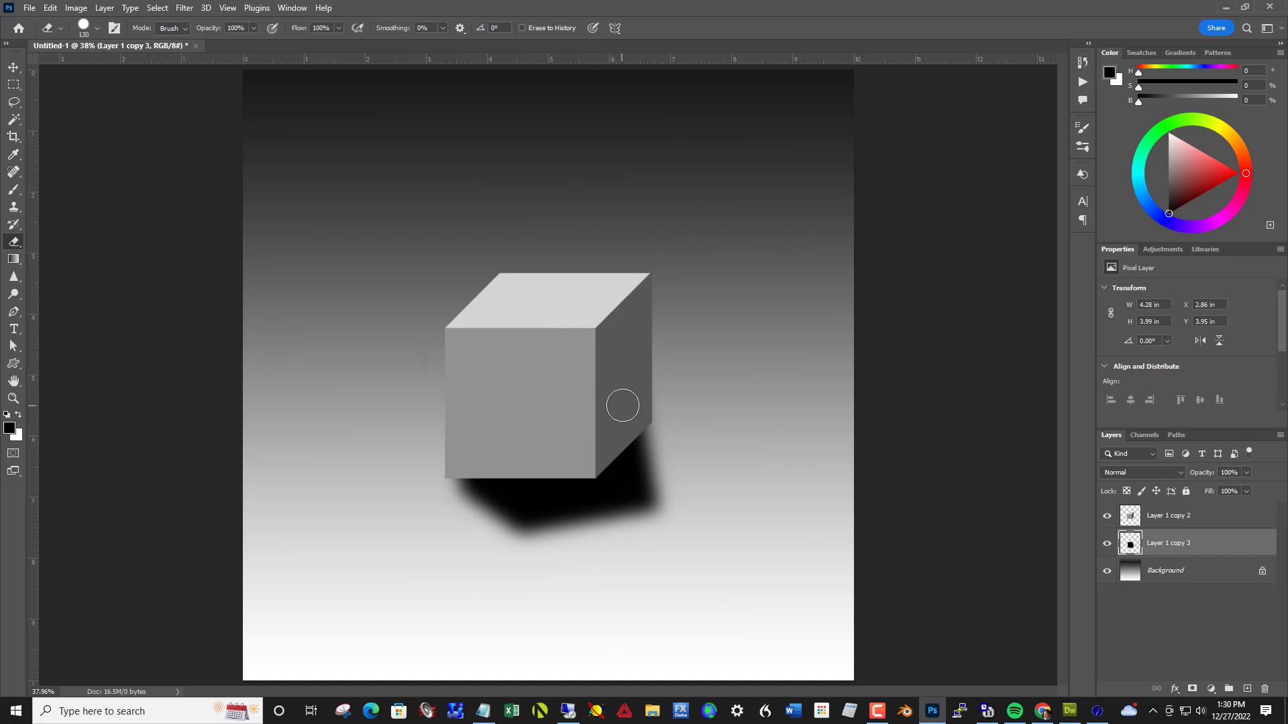
Render a Lens Flare on the Background layer, centred toward the upper left.
{"action": "left_click", "coordinate": [1204, 571]}
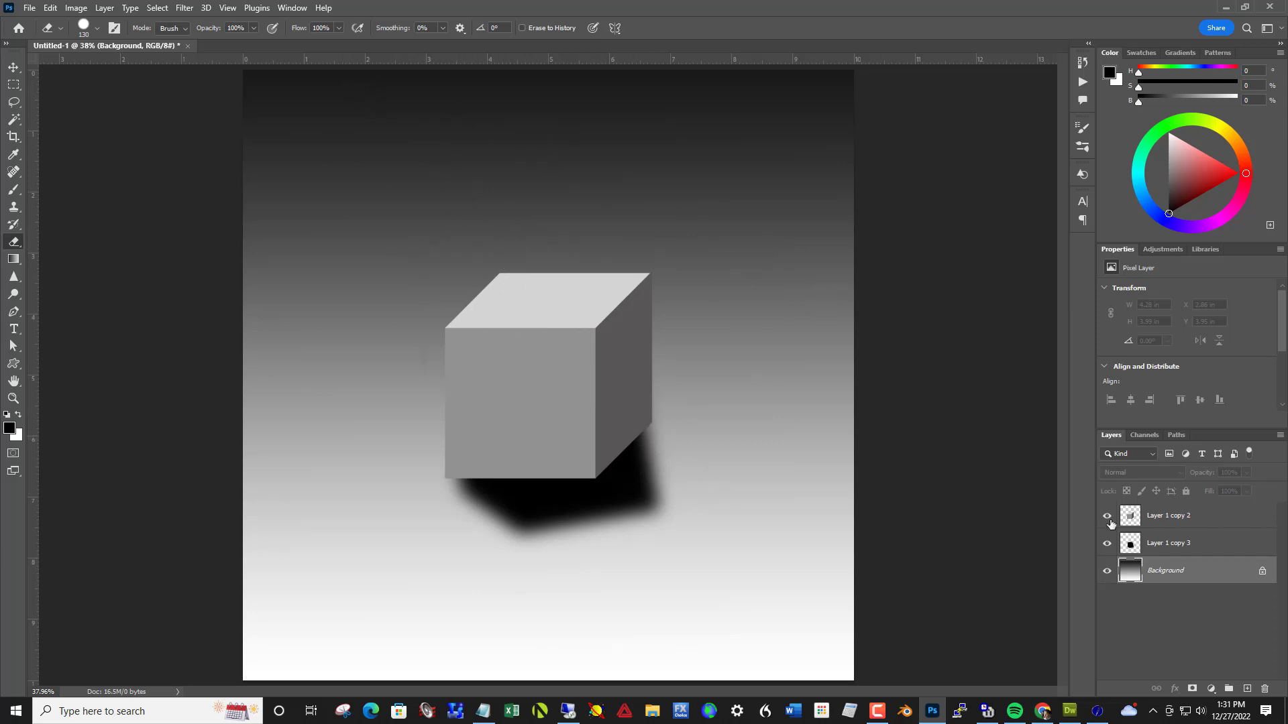
{"action": "left_click", "coordinate": [183, 8]}
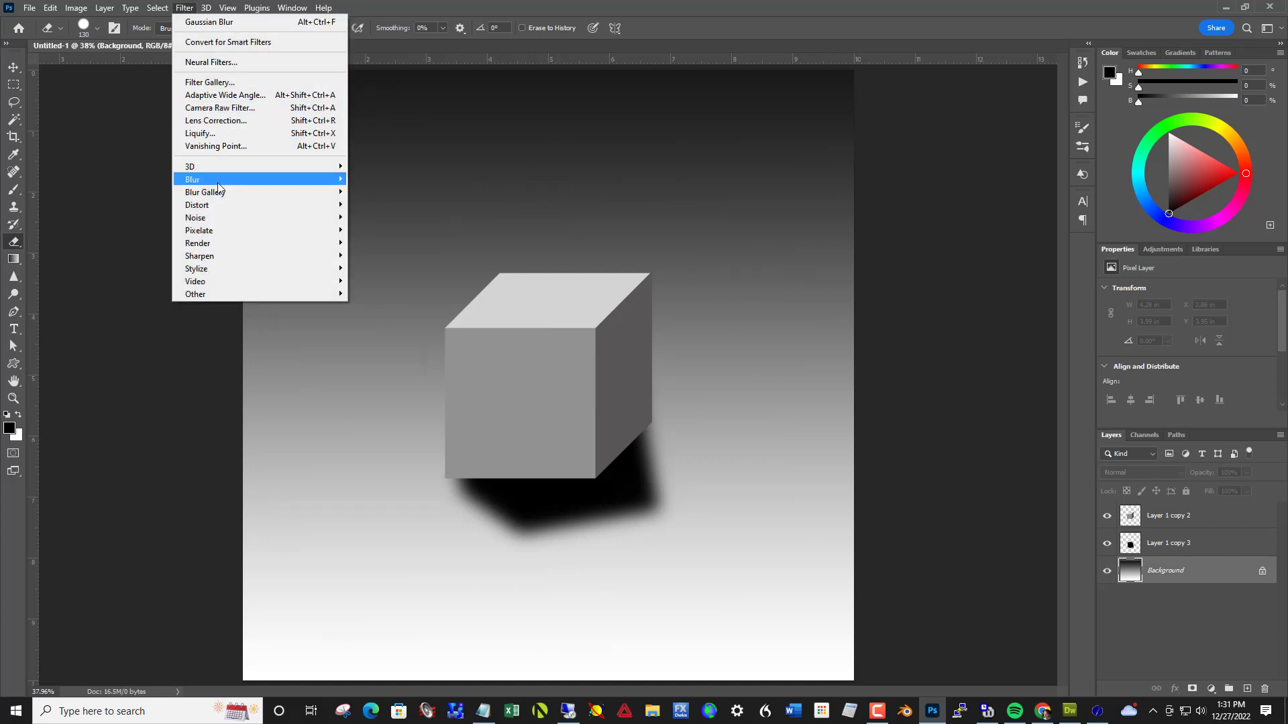
{"action": "mouse_move", "coordinate": [223, 255]}
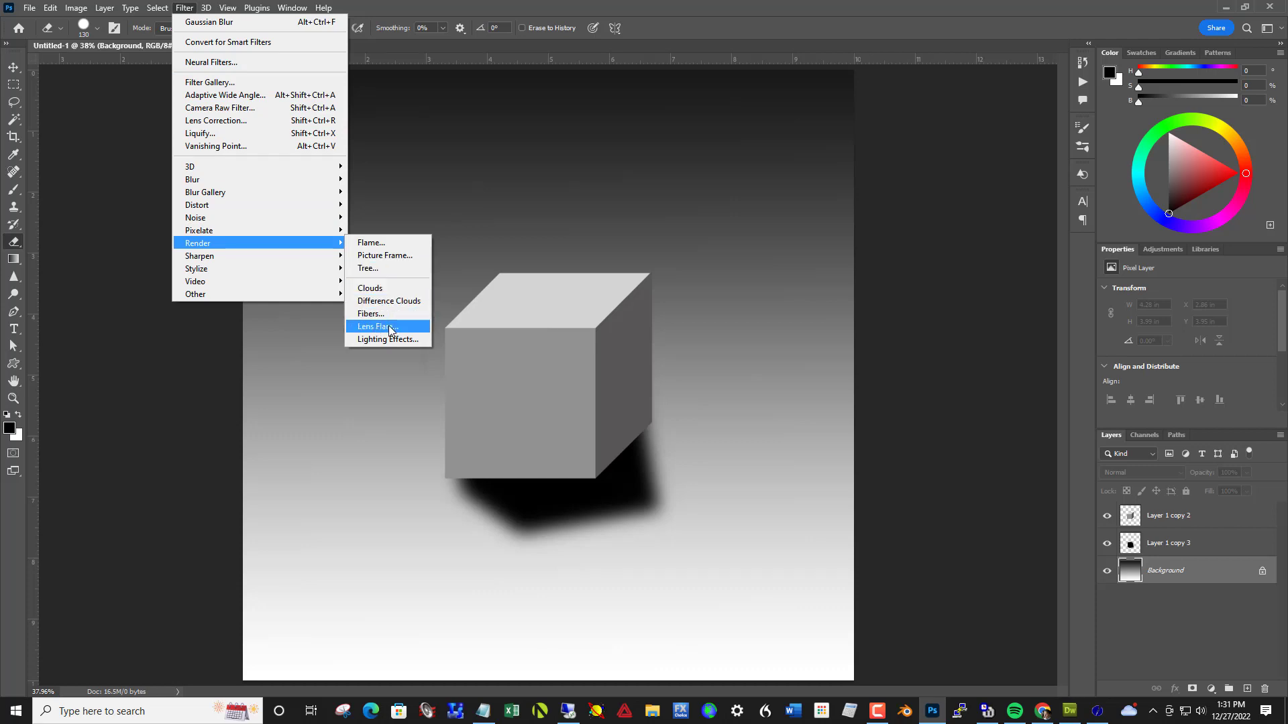
{"action": "left_click", "coordinate": [378, 327]}
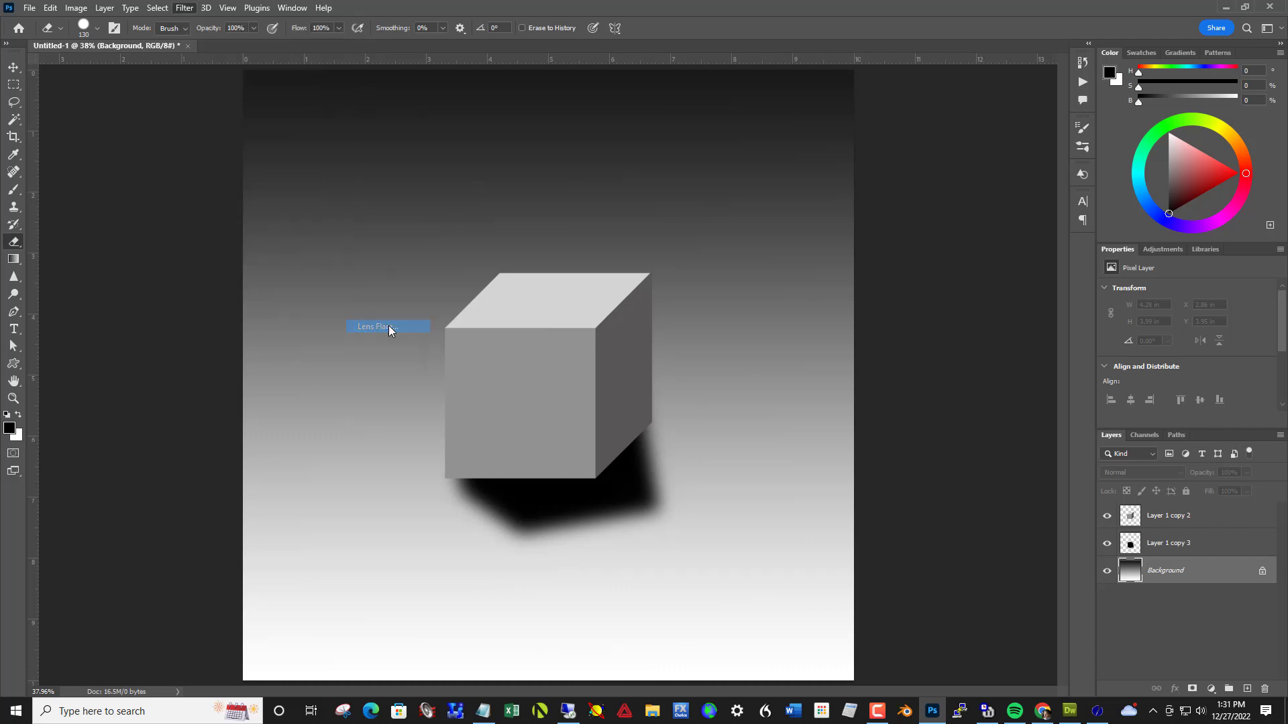
{"action": "left_click_drag", "start_coordinate": [754, 289], "coordinate": [717, 247]}
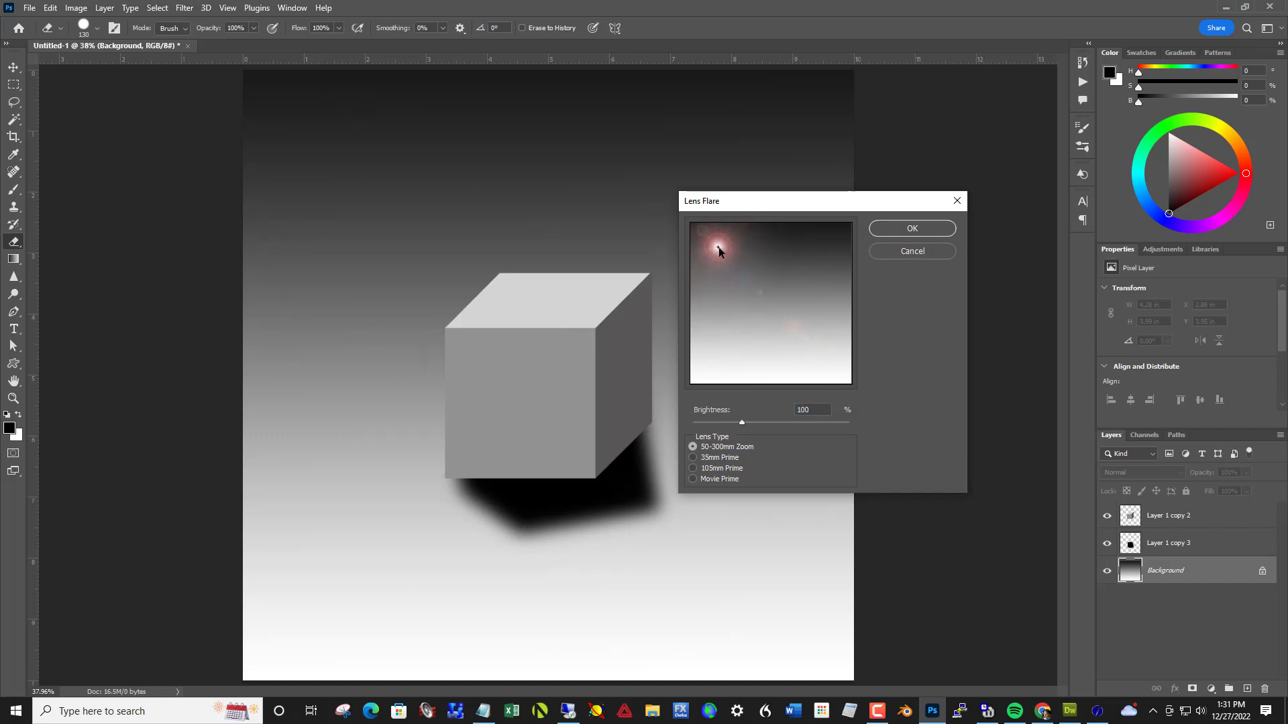
{"action": "left_click", "coordinate": [943, 231]}
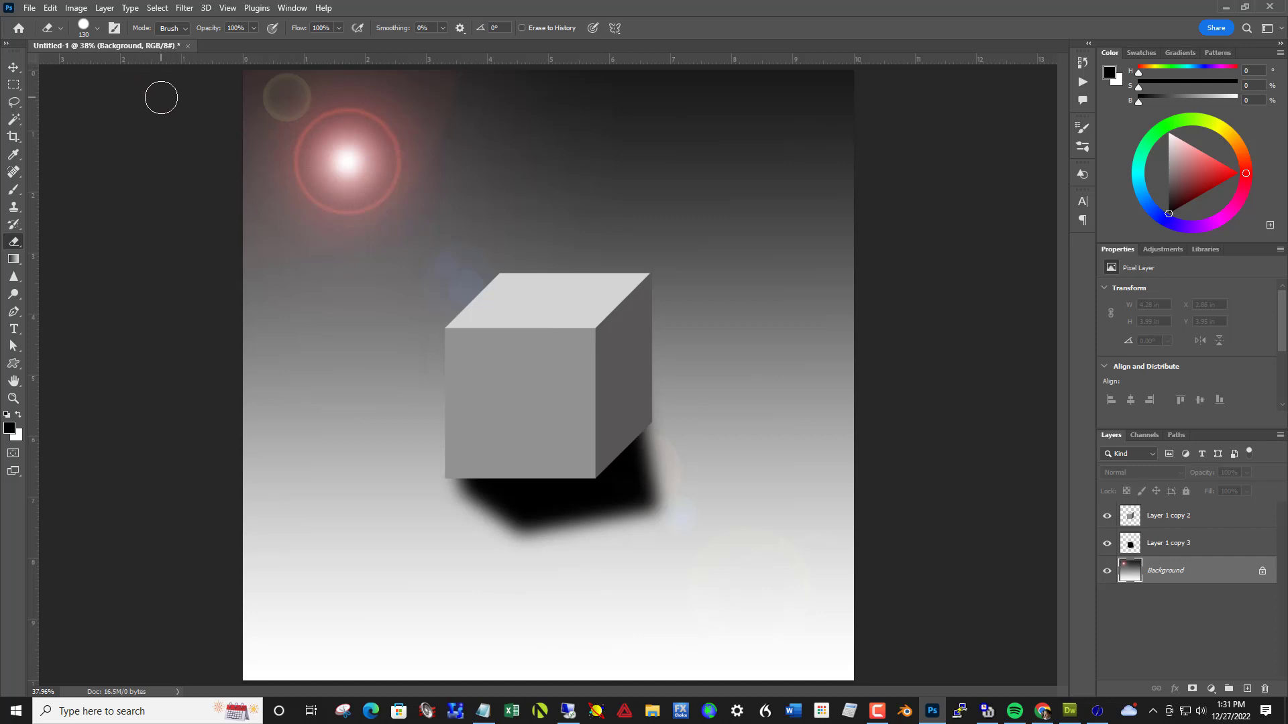
{"action": "left_click", "coordinate": [30, 8]}
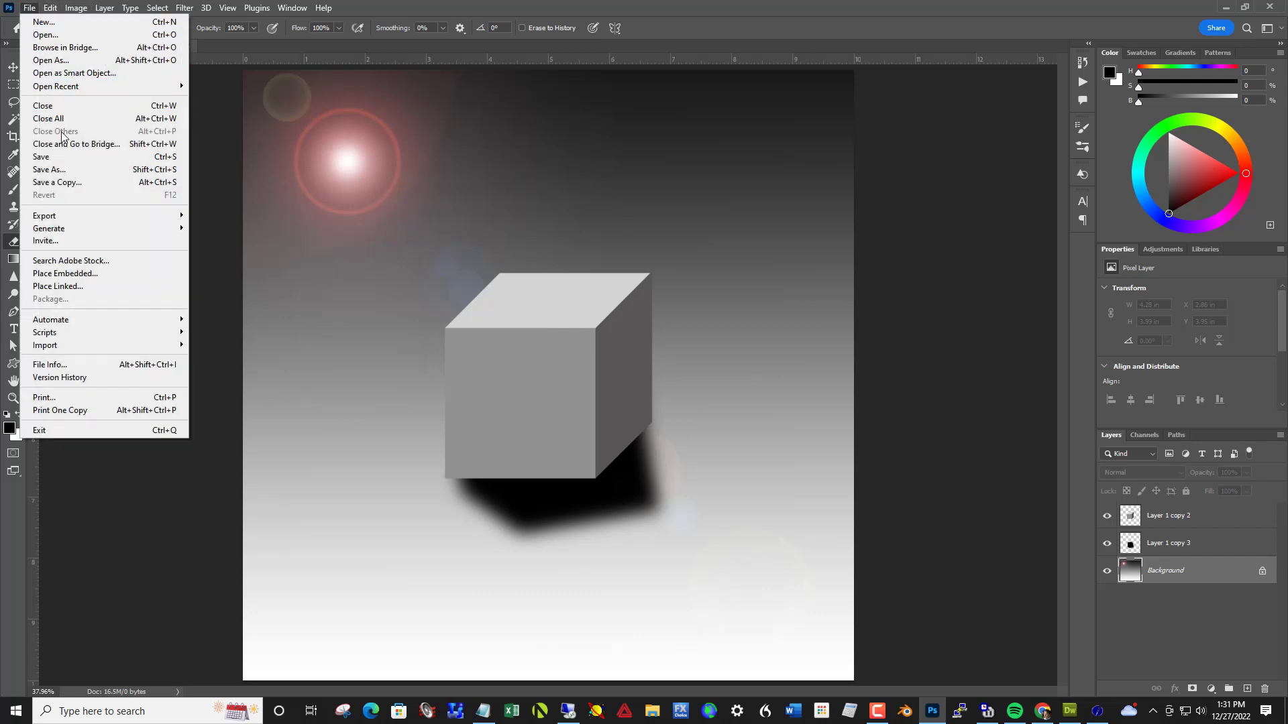
{"action": "left_click", "coordinate": [69, 189]}
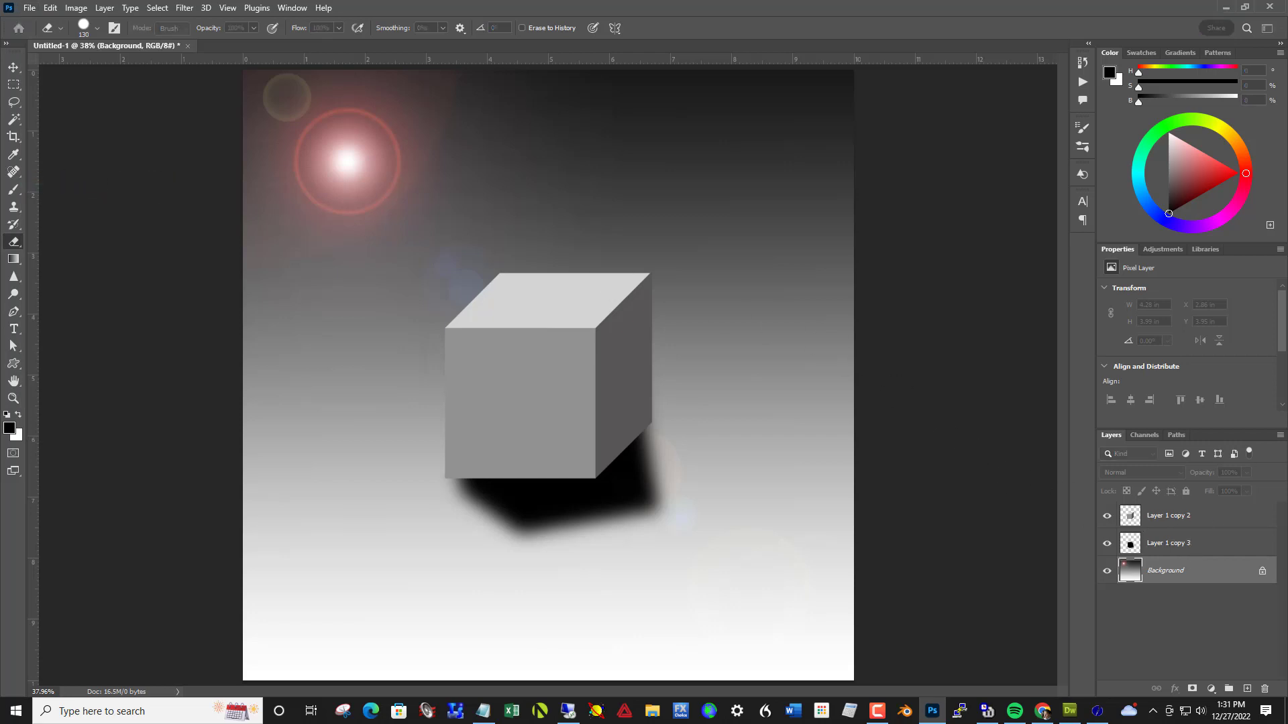
{"action": "left_click_drag", "start_coordinate": [819, 122], "coordinate": [794, 156]}
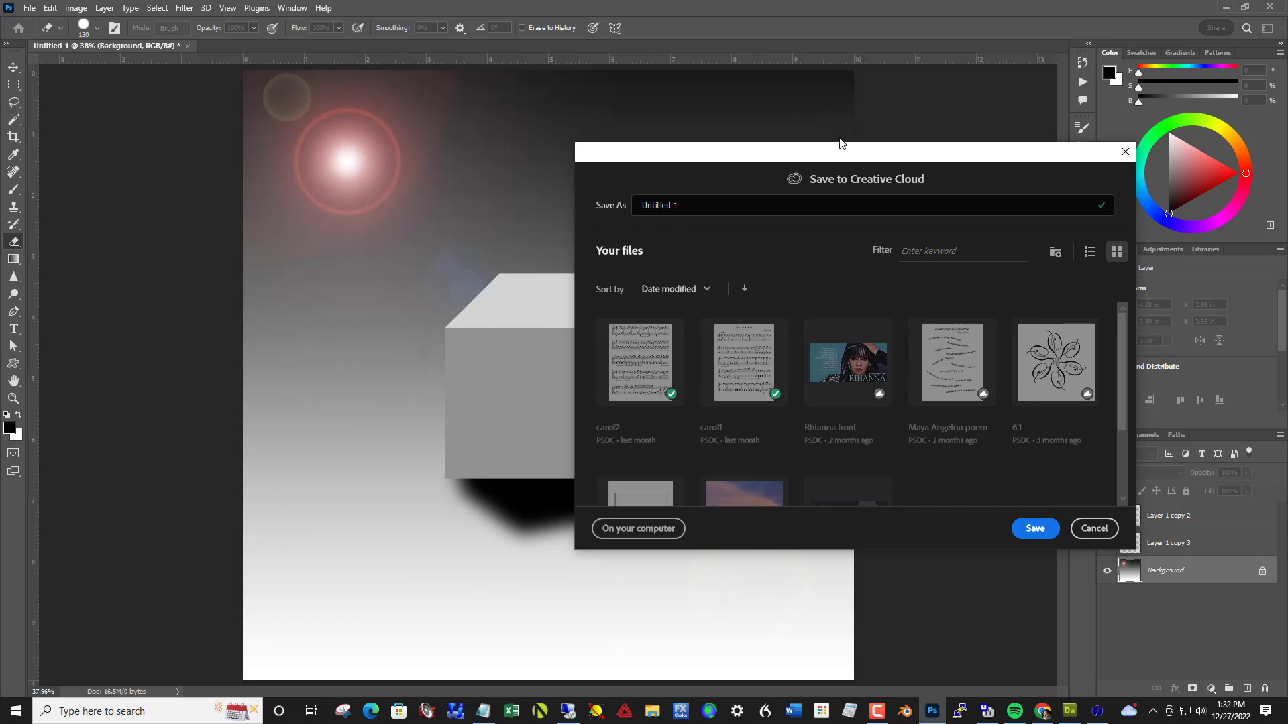
{"action": "left_click", "coordinate": [1089, 529]}
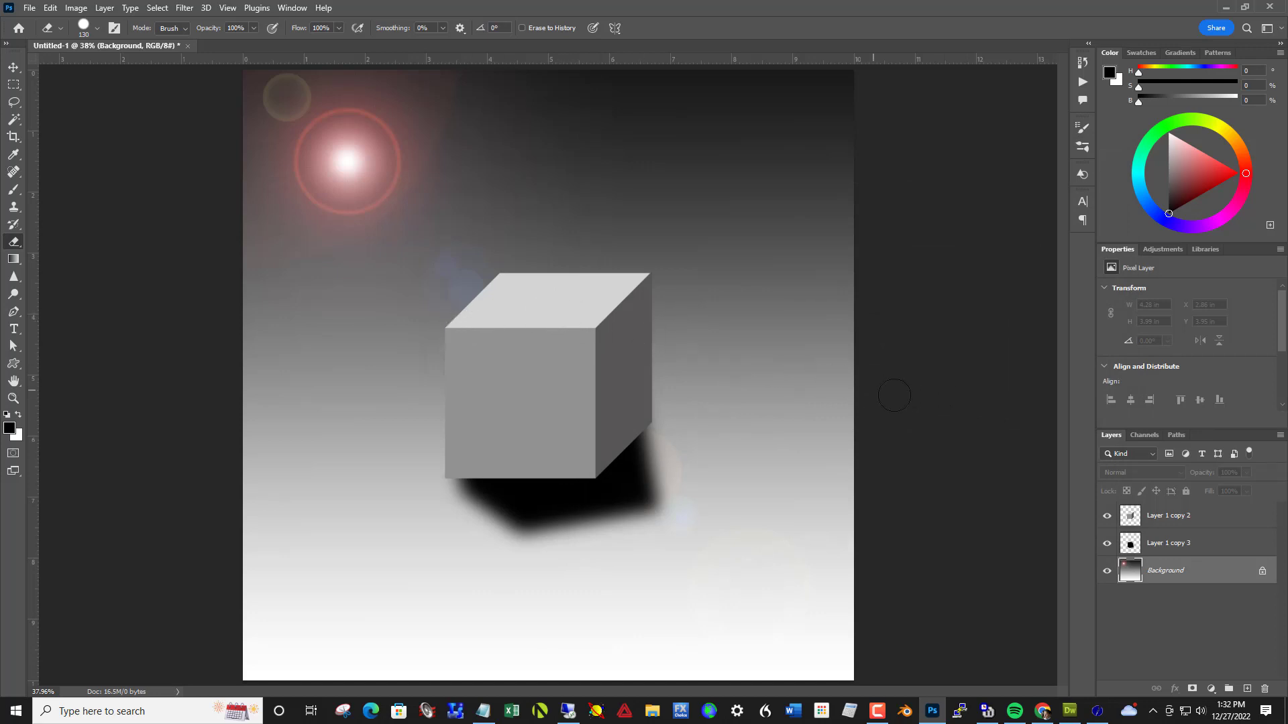
Hide the shadow layer and reposition the gray cube slightly up and left.
{"action": "left_click", "coordinate": [1109, 547]}
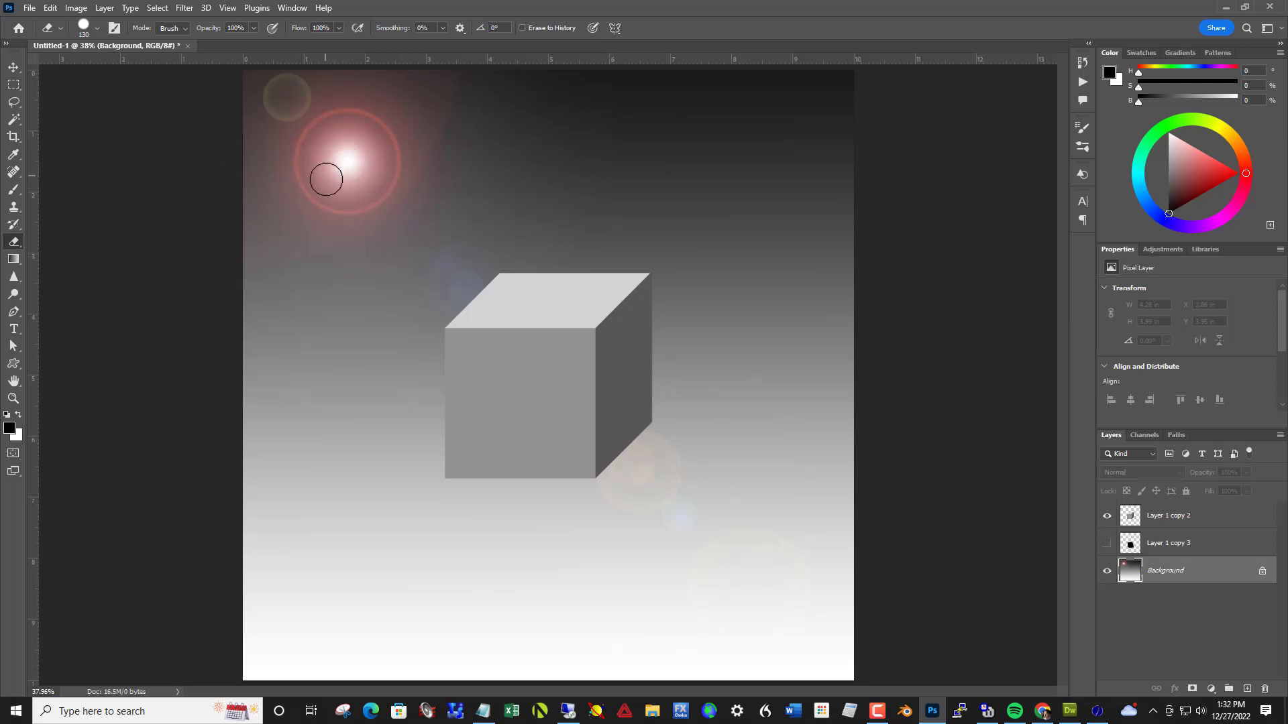
{"action": "left_click", "coordinate": [13, 67]}
{"action": "left_click_drag", "start_coordinate": [512, 388], "coordinate": [448, 356]}
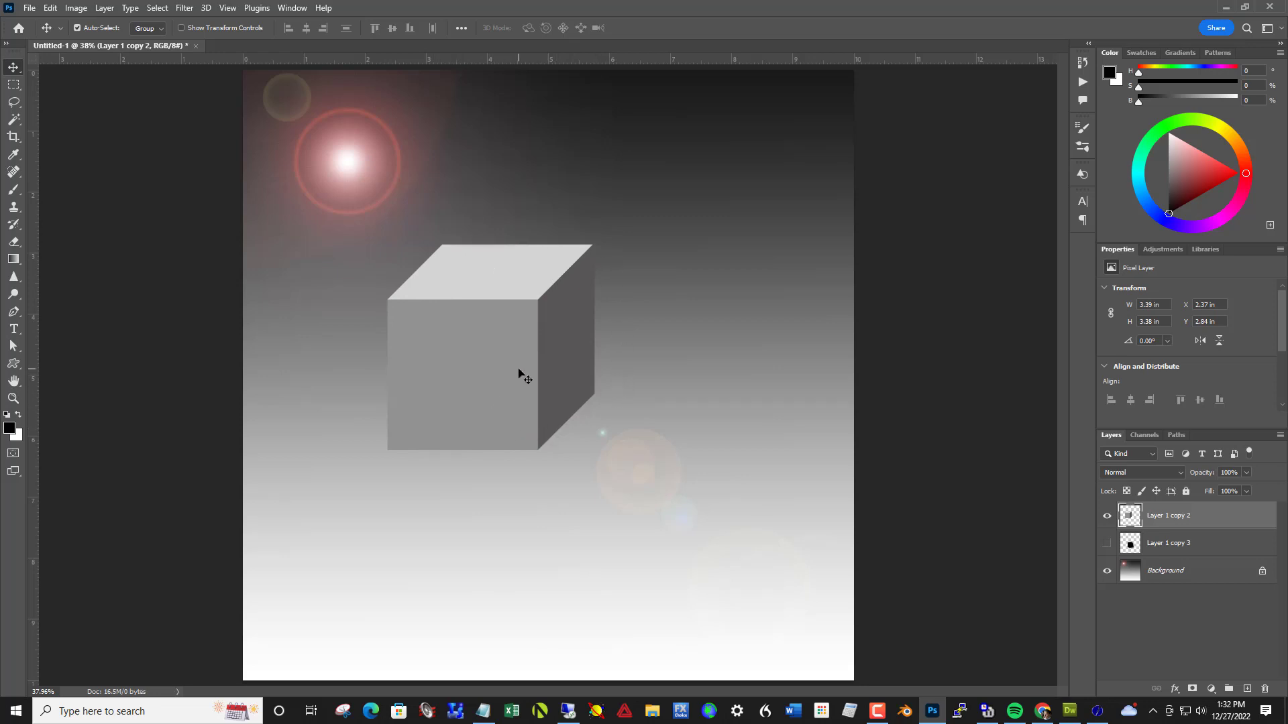
{"action": "left_click_drag", "start_coordinate": [518, 370], "coordinate": [500, 391]}
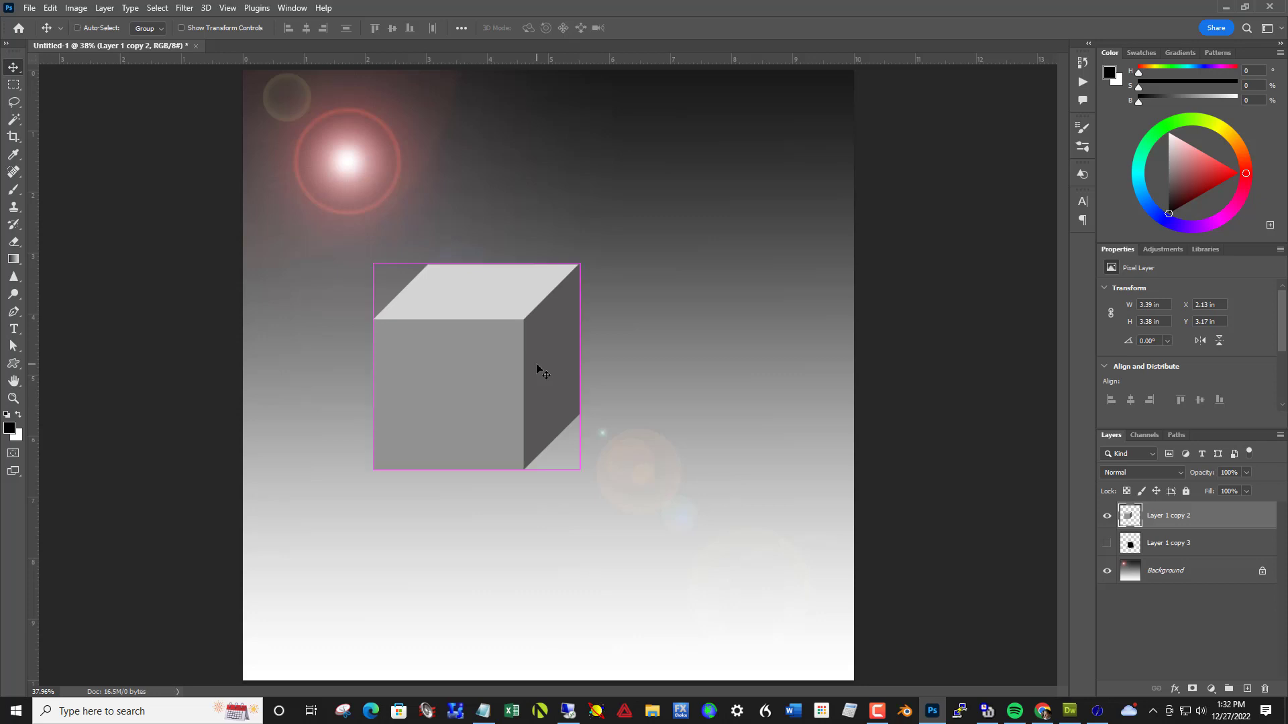
Duplicate the cube twice, placing one copy below-right and one up-right of it.
{"action": "key", "text": "ctrl+j"}
{"action": "key", "text": "ctrl+j"}
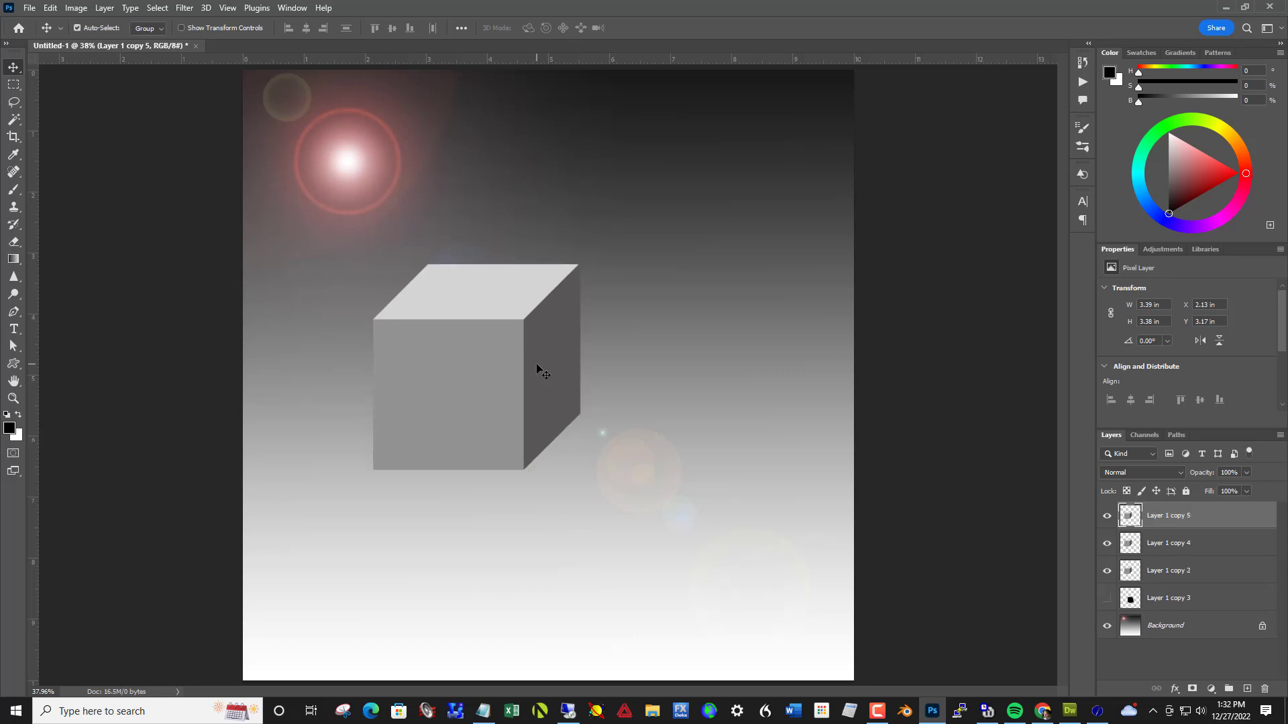
{"action": "left_click_drag", "start_coordinate": [504, 365], "coordinate": [653, 515]}
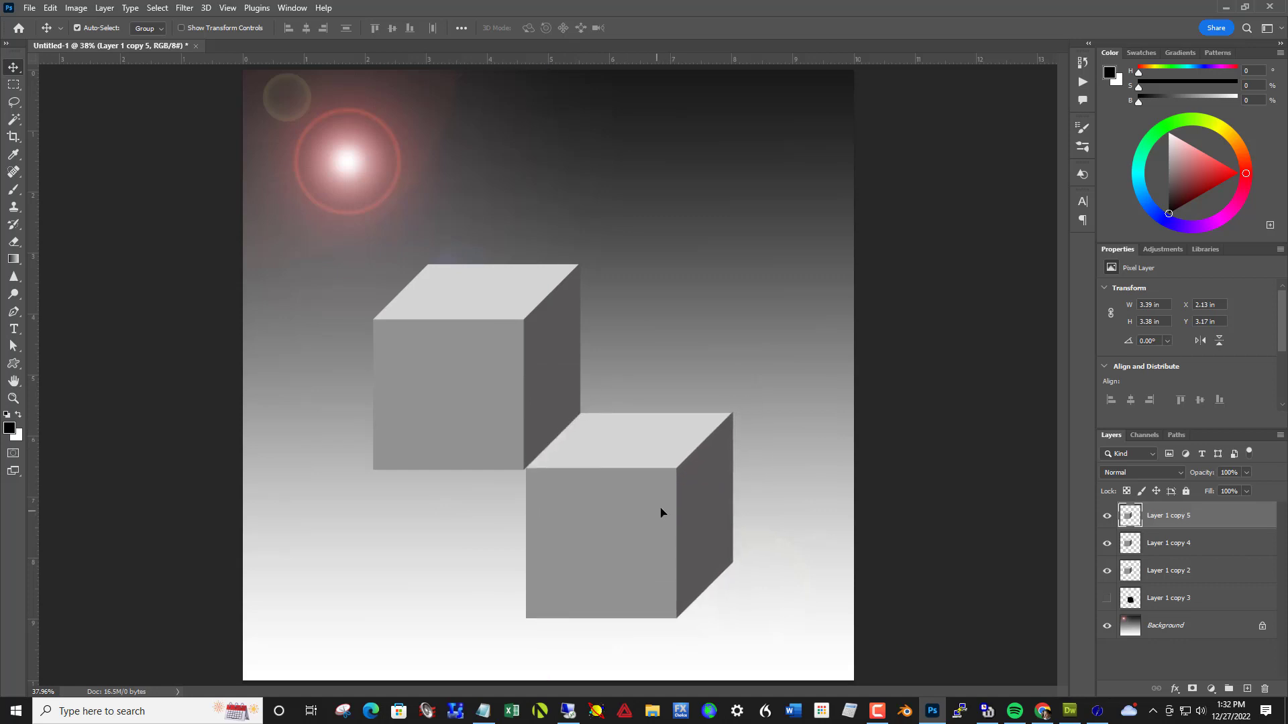
{"action": "left_click_drag", "start_coordinate": [494, 381], "coordinate": [694, 312]}
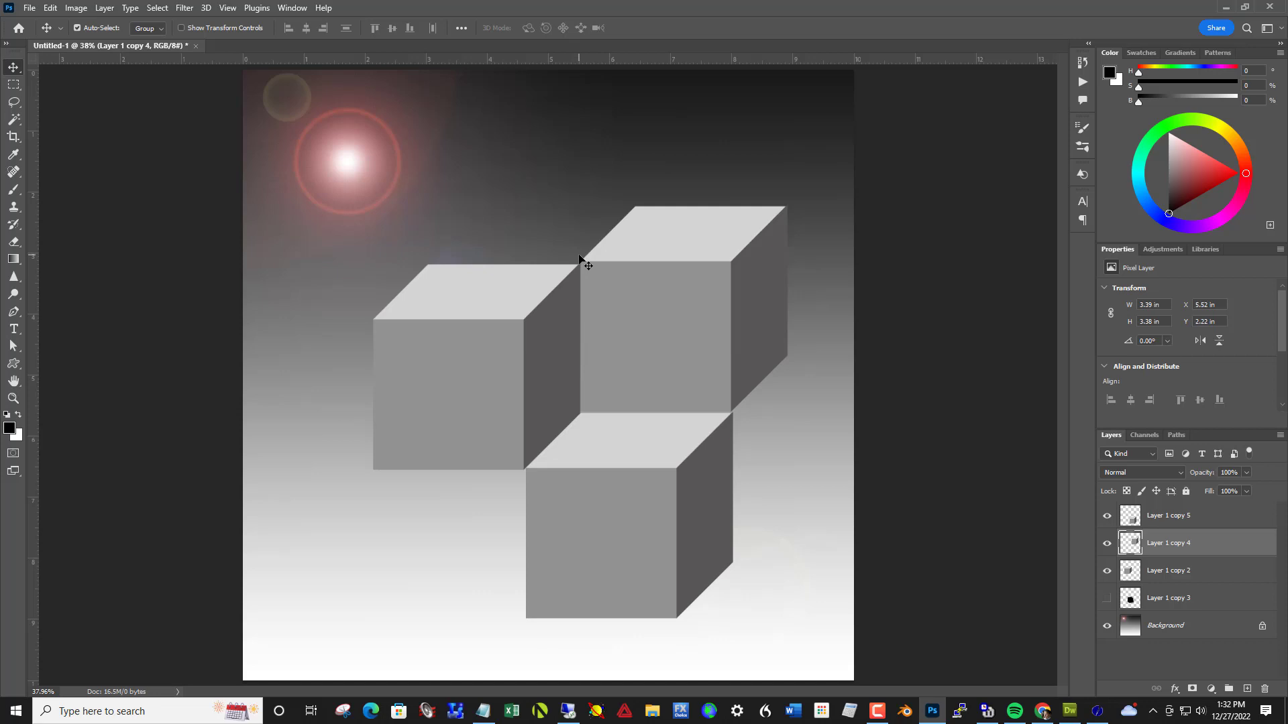
Nudge the left and bottom cubes with the arrow keys so their edges meet exactly.
{"action": "scroll", "coordinate": [564, 255], "scroll_direction": "up", "scroll_amount": 5}
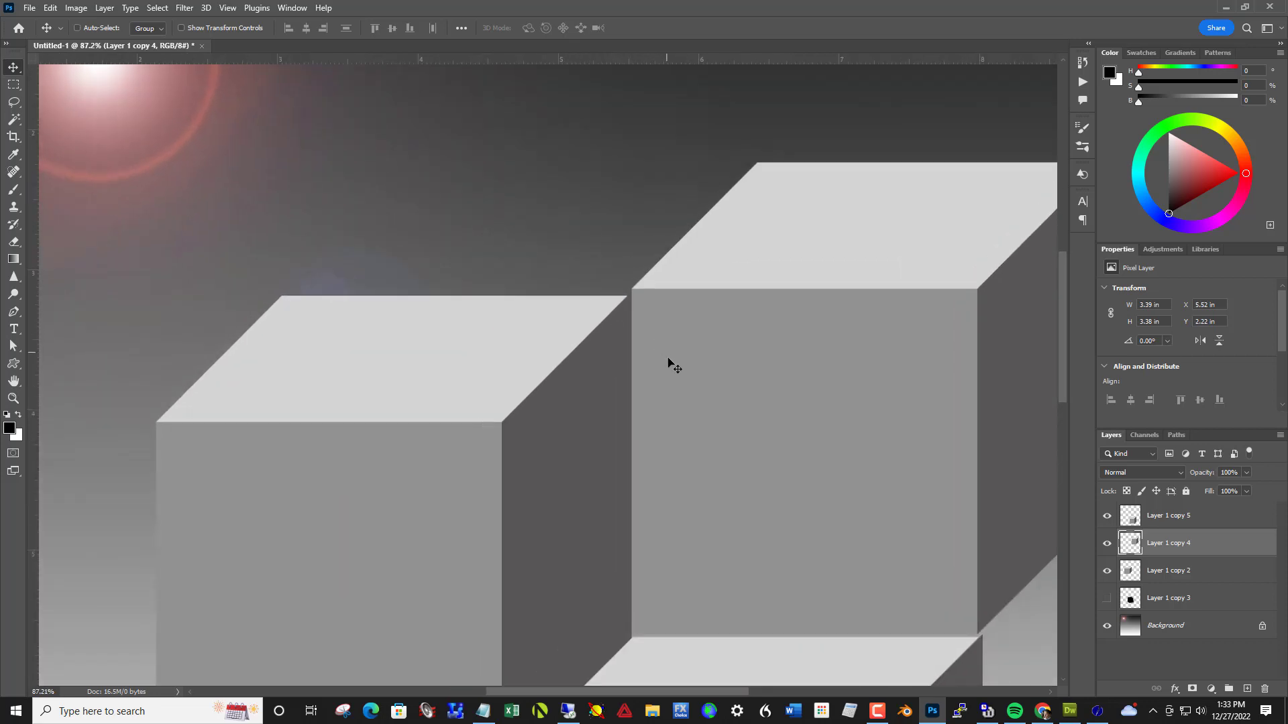
{"action": "key", "text": "ctrl"}
{"action": "left_click", "coordinate": [601, 369], "text": "ctrl"}
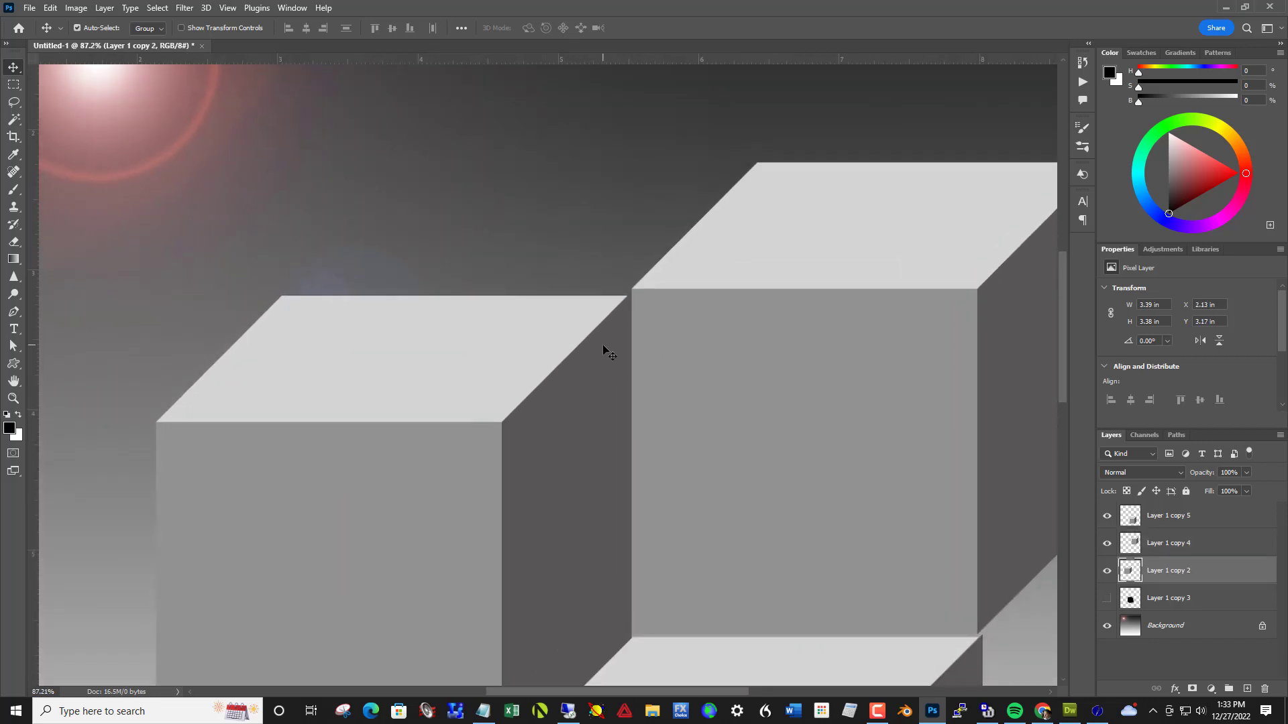
{"action": "key", "text": "Up"}
{"action": "key", "text": "Up"}
{"action": "key", "text": "Up"}
{"action": "key", "text": "Up"}
{"action": "key", "text": "Up"}
{"action": "key", "text": "Up"}
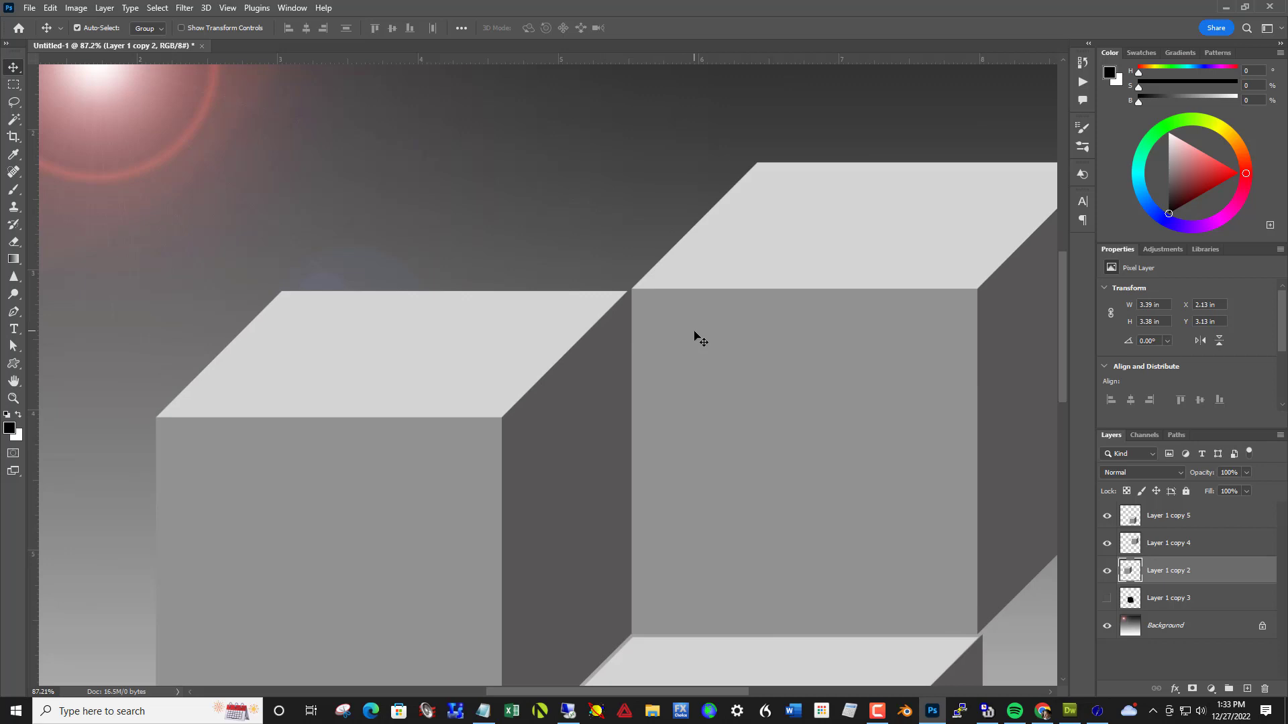
{"action": "key", "text": "Right"}
{"action": "key", "text": "Right"}
{"action": "key", "text": "Right"}
{"action": "key", "text": "Right"}
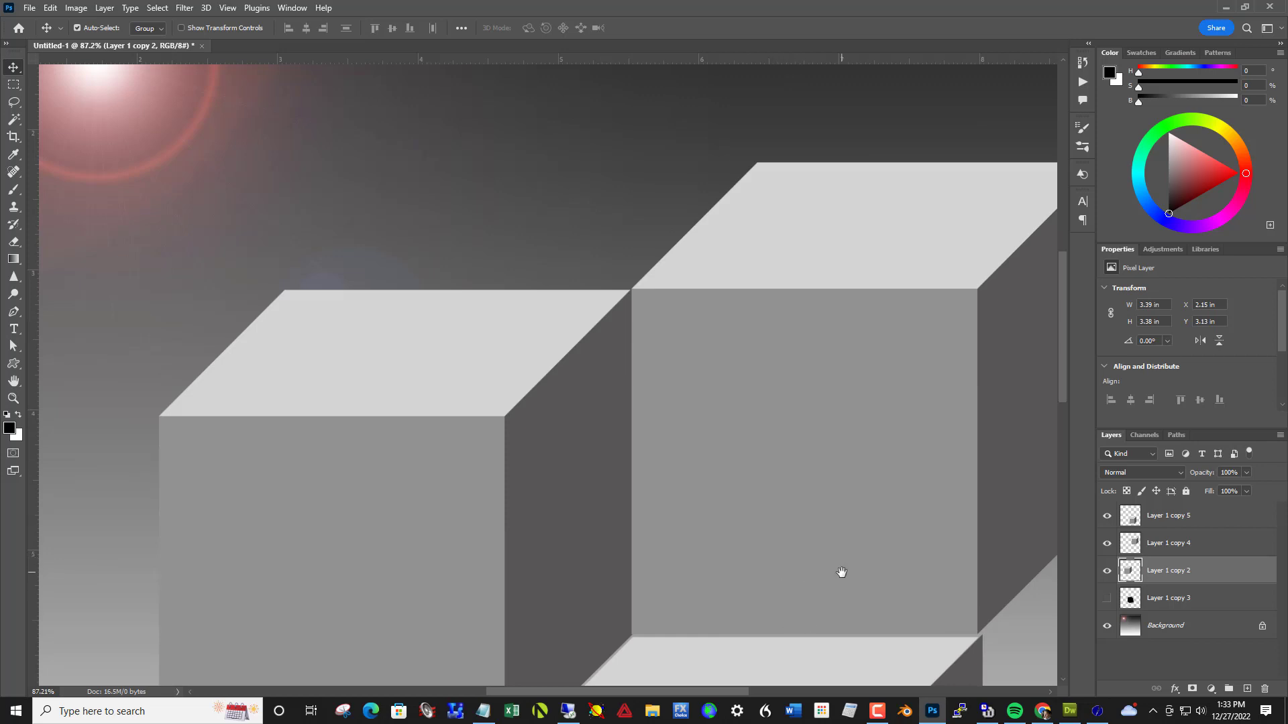
{"action": "left_click_drag", "start_coordinate": [842, 572], "coordinate": [770, 273]}
{"action": "left_click", "coordinate": [654, 451]}
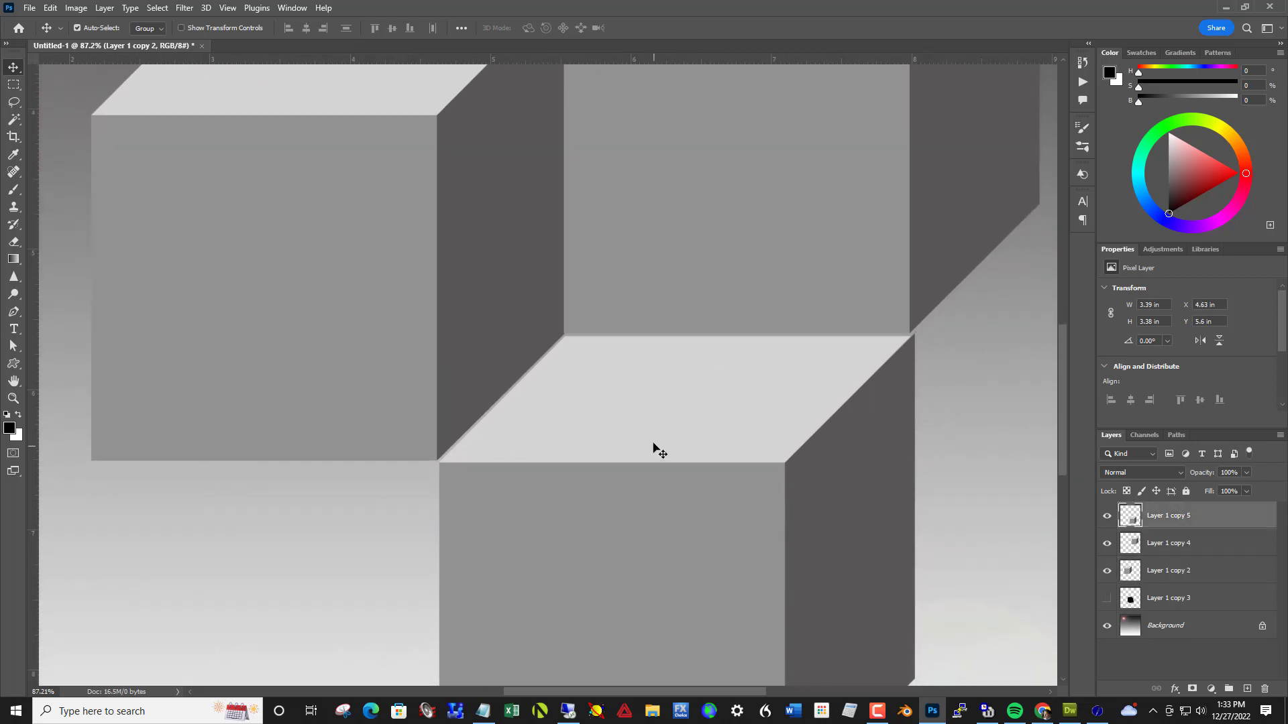
{"action": "key", "text": "Up"}
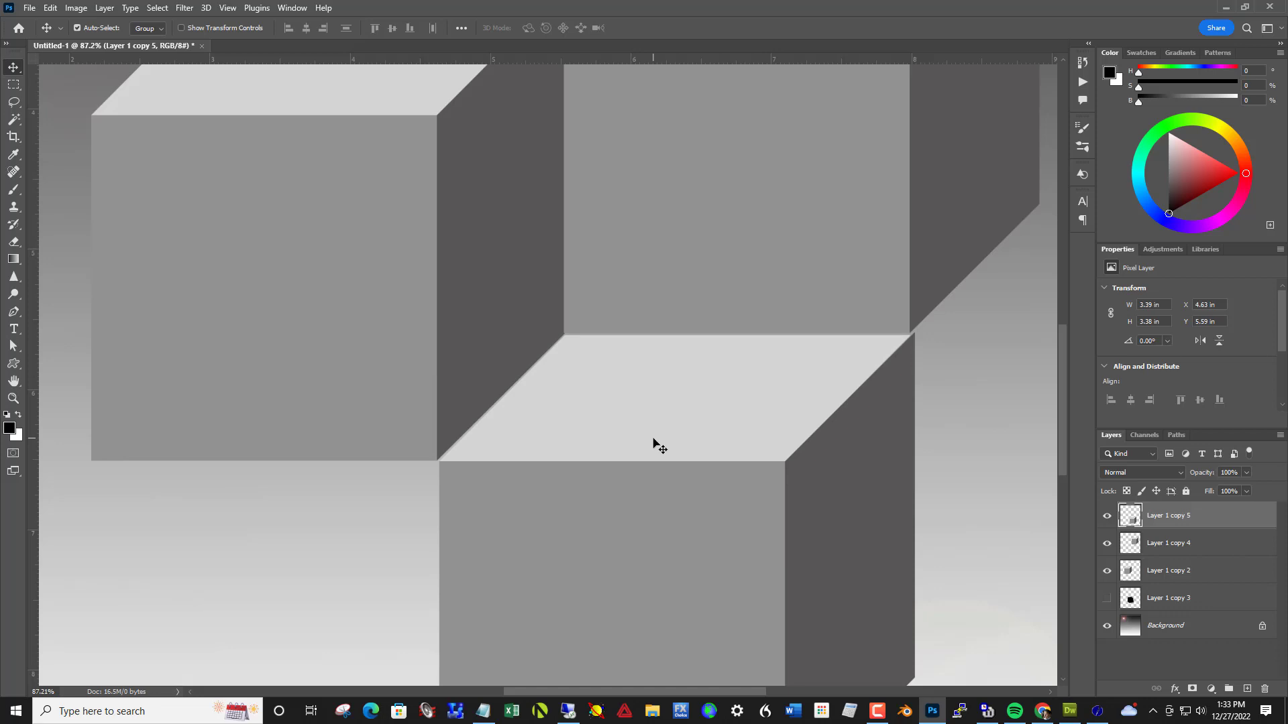
{"action": "key", "text": "Left"}
{"action": "key", "text": "Left"}
{"action": "key", "text": "Left"}
{"action": "key", "text": "Left"}
{"action": "key", "text": "Left"}
{"action": "key", "text": "Left"}
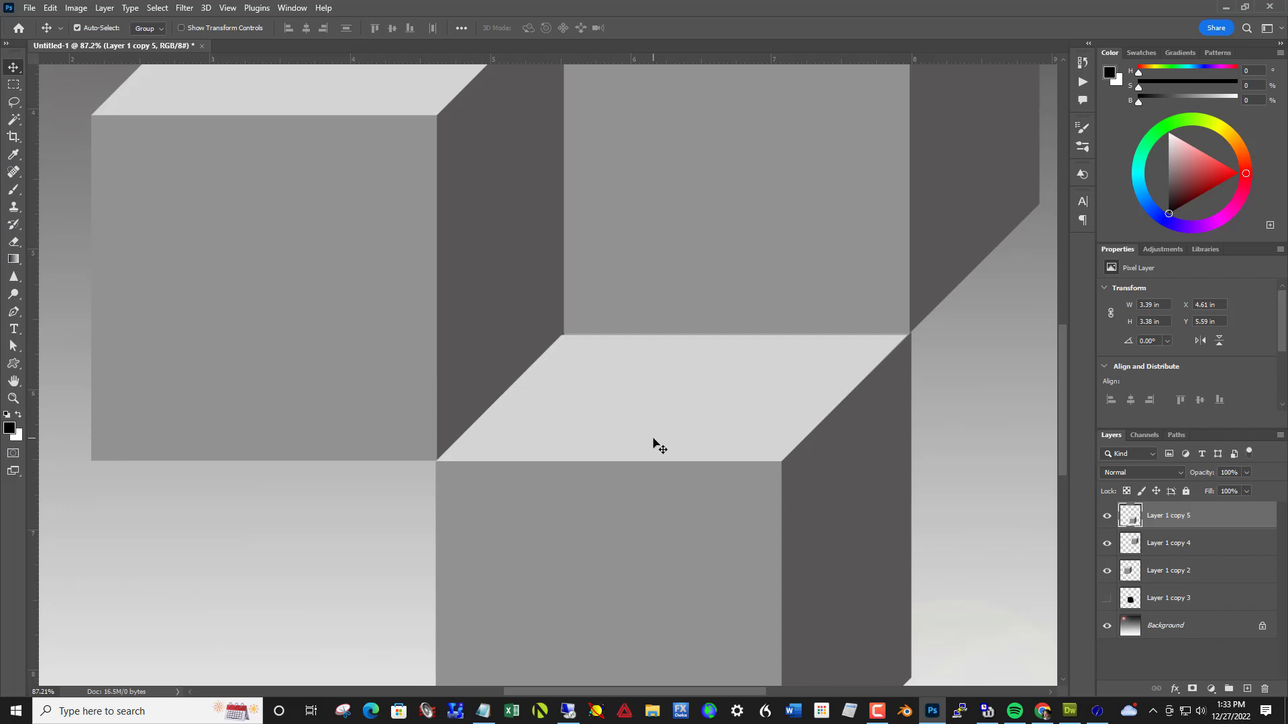
{"action": "key", "text": "Right"}
{"action": "key", "text": "Up"}
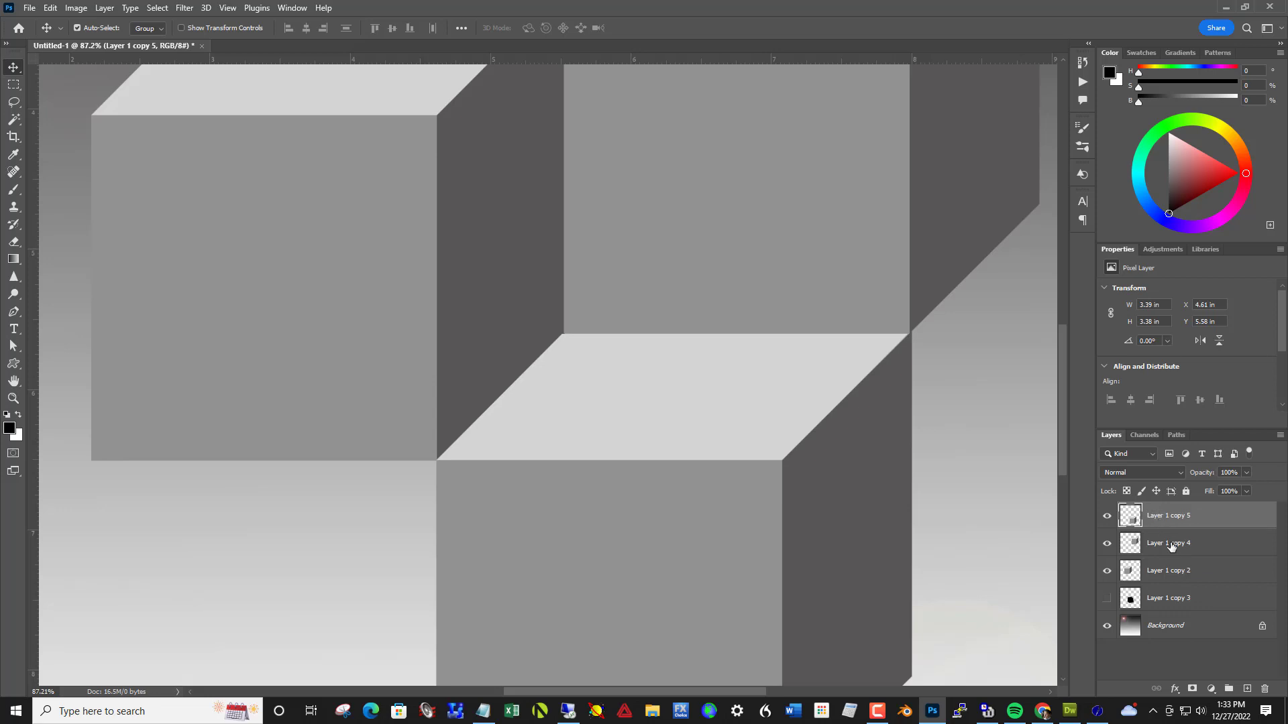
Merge the three cube layers into Layer 1 copy 5 and fit the page in view.
{"action": "left_click", "coordinate": [1180, 574], "text": "shift"}
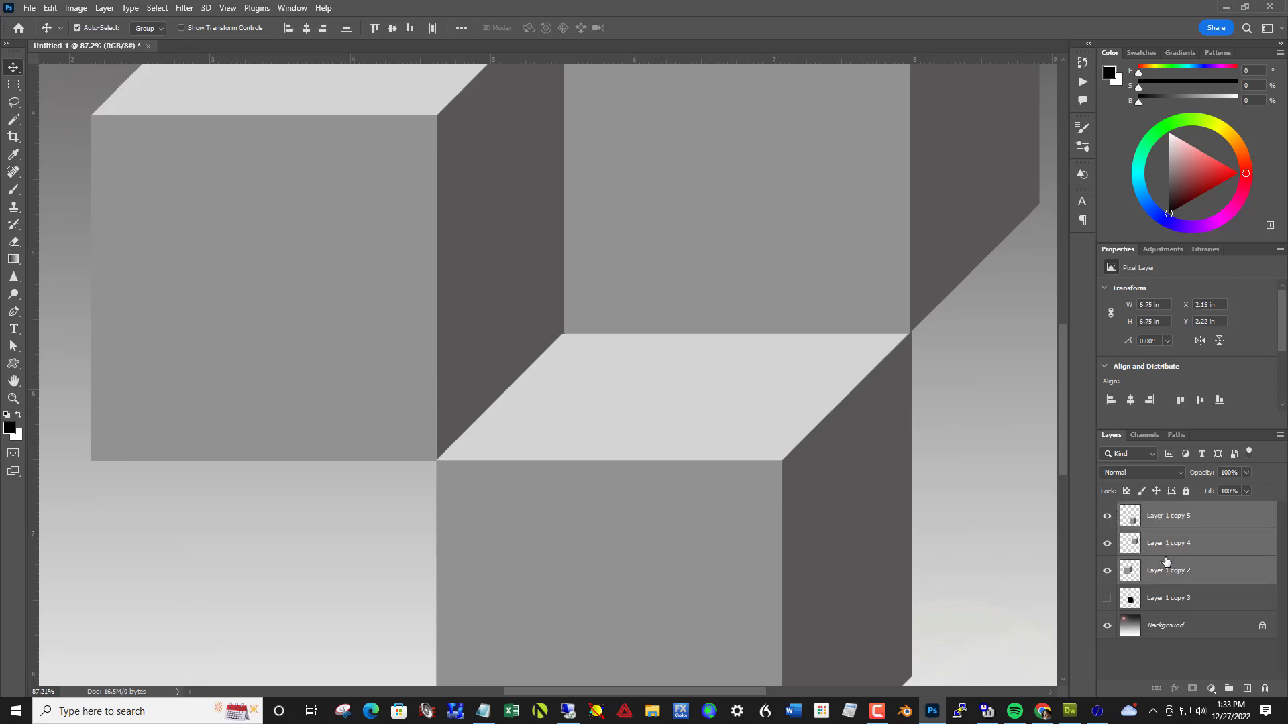
{"action": "right_click", "coordinate": [1172, 557]}
{"action": "left_click", "coordinate": [1105, 529]}
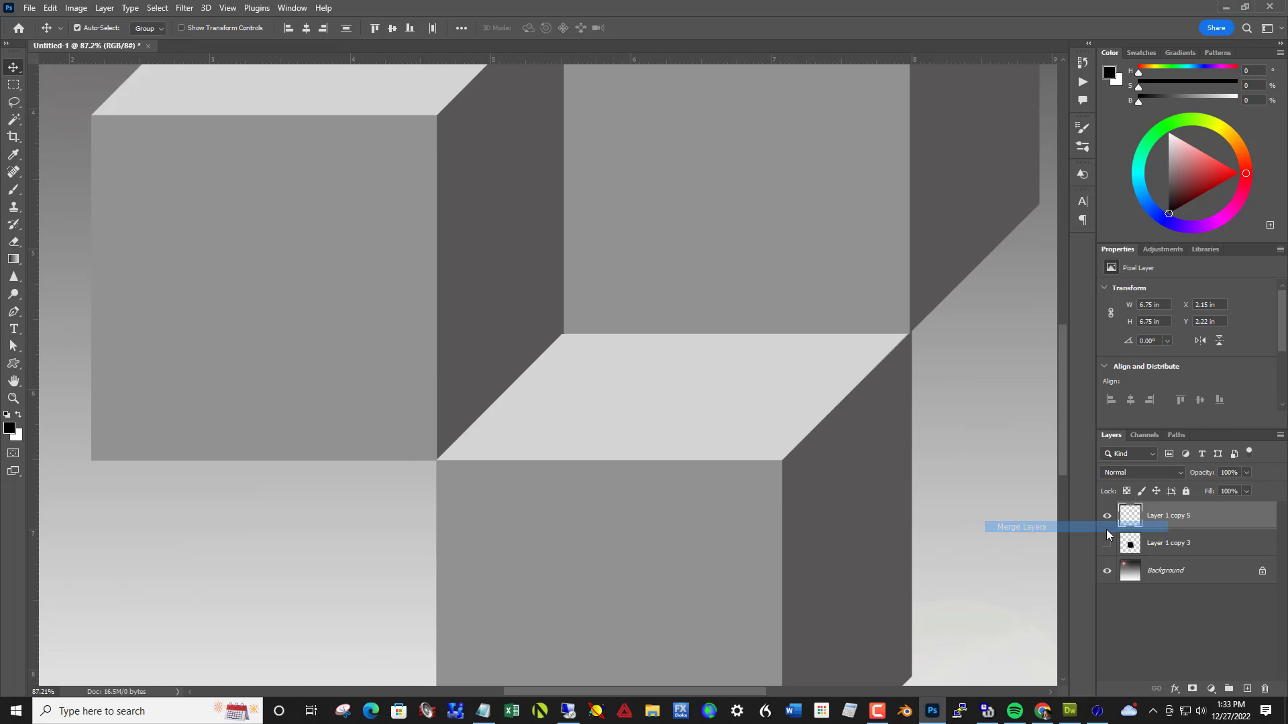
{"action": "key", "text": "ctrl+0"}
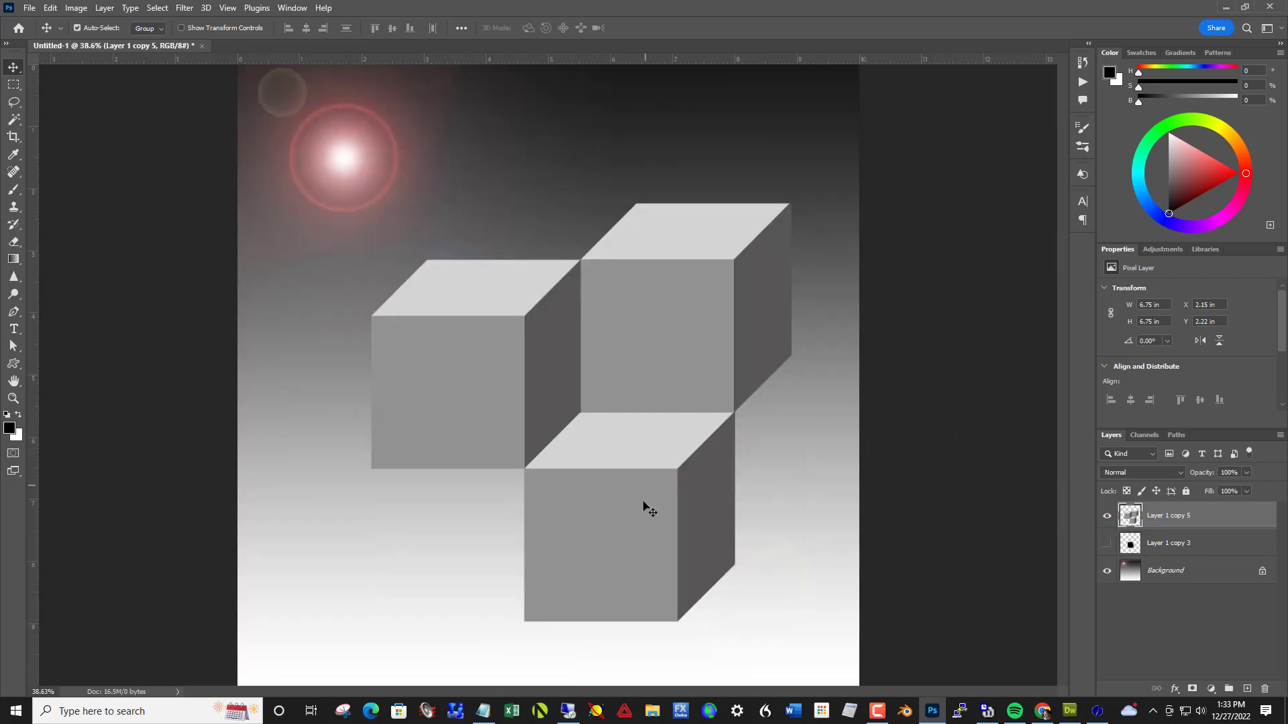
Scale the merged cube cluster down to 4.53 inches square and shift it slightly up-right.
{"action": "left_click_drag", "start_coordinate": [643, 516], "coordinate": [613, 524]}
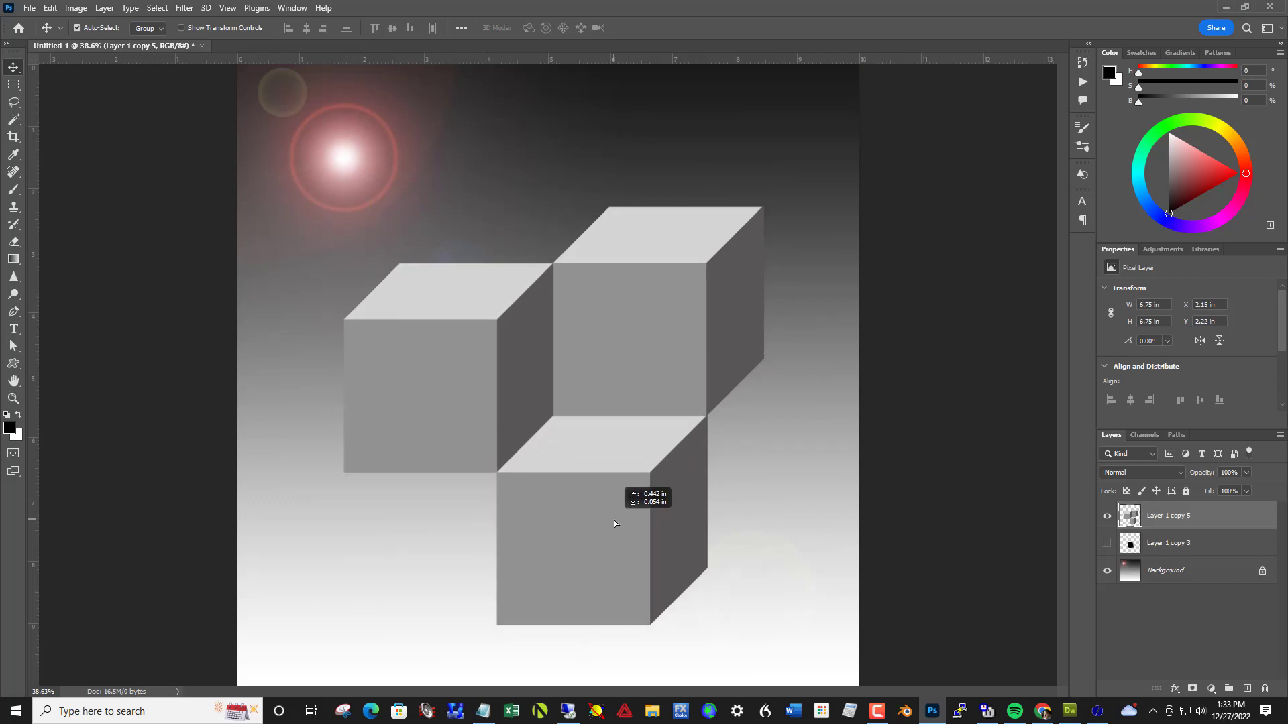
{"action": "left_click_drag", "start_coordinate": [614, 523], "coordinate": [614, 521]}
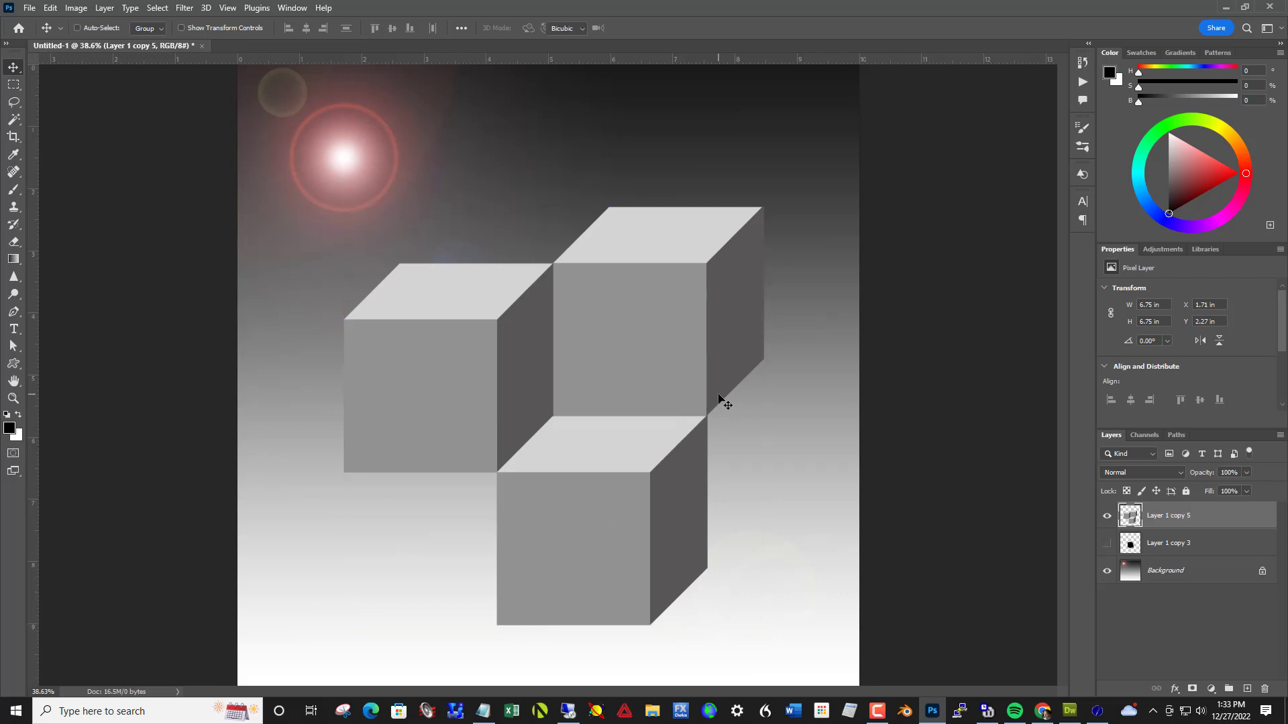
{"action": "key", "text": "ctrl+t"}
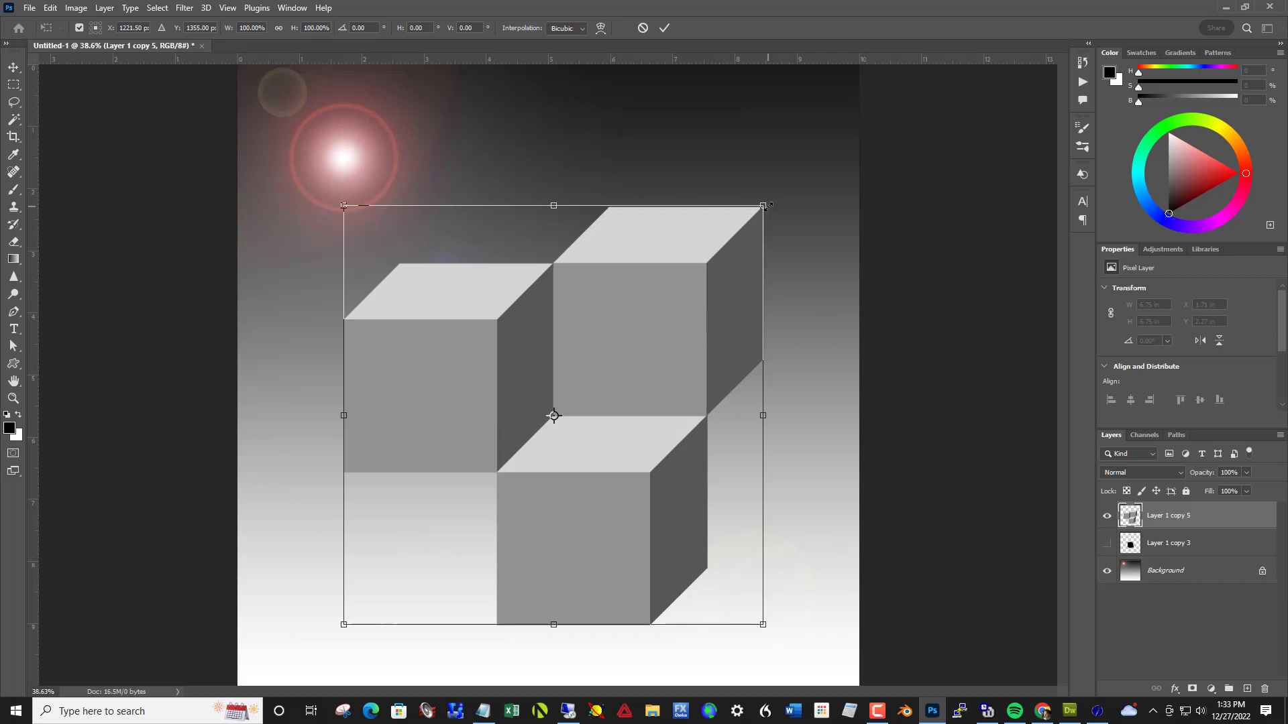
{"action": "left_click_drag", "start_coordinate": [764, 207], "coordinate": [624, 344]}
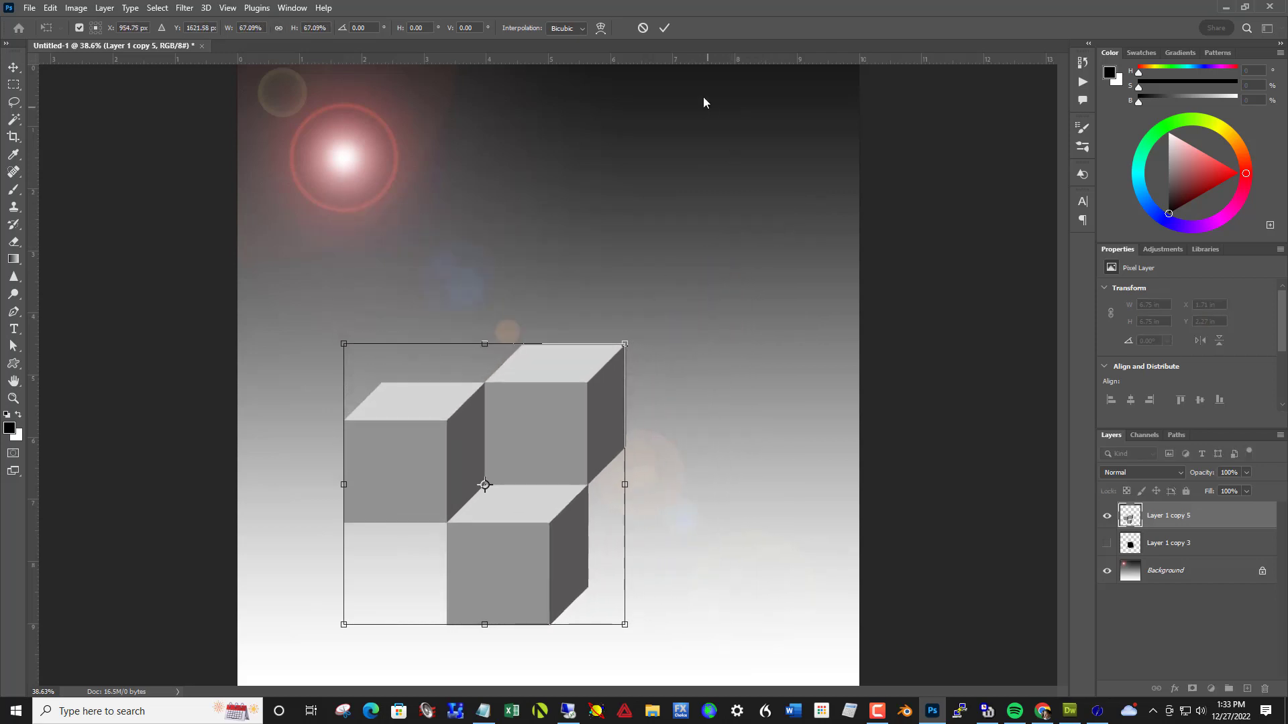
{"action": "left_click", "coordinate": [663, 28]}
{"action": "left_click_drag", "start_coordinate": [489, 445], "coordinate": [490, 412]}
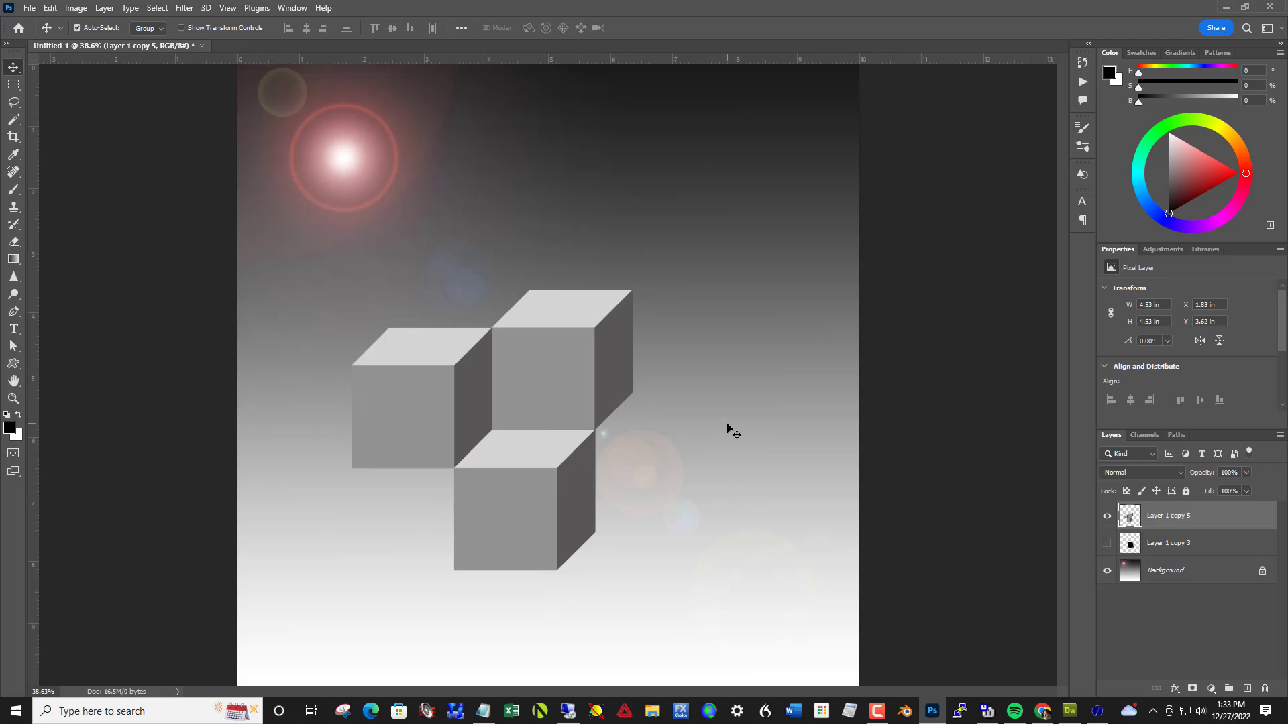
Duplicate the cube cluster twice, placing one copy lower right and one upper right.
{"action": "key", "text": "ctrl+j"}
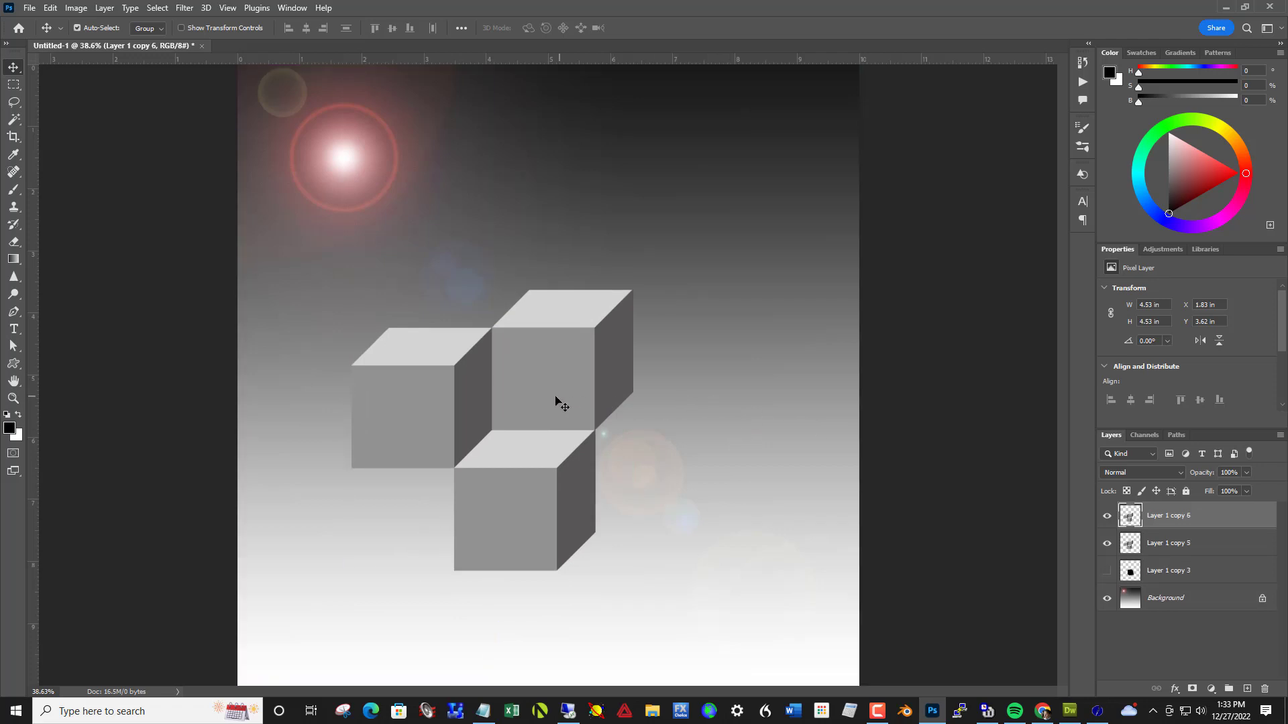
{"action": "left_click_drag", "start_coordinate": [556, 401], "coordinate": [793, 462]}
{"action": "left_click_drag", "start_coordinate": [793, 462], "coordinate": [802, 461]}
{"action": "key", "text": "Left"}
{"action": "key", "text": "Left"}
{"action": "key", "text": "Left"}
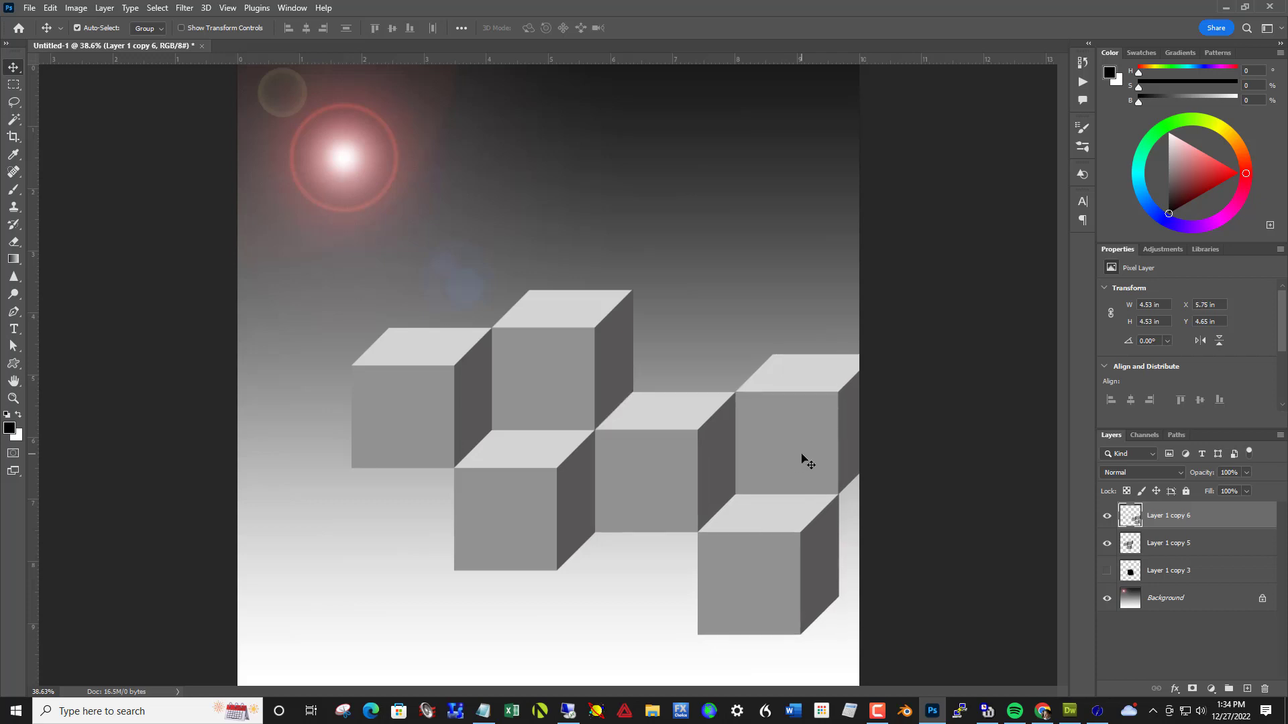
{"action": "key", "text": "Down"}
{"action": "left_click", "coordinate": [571, 368]}
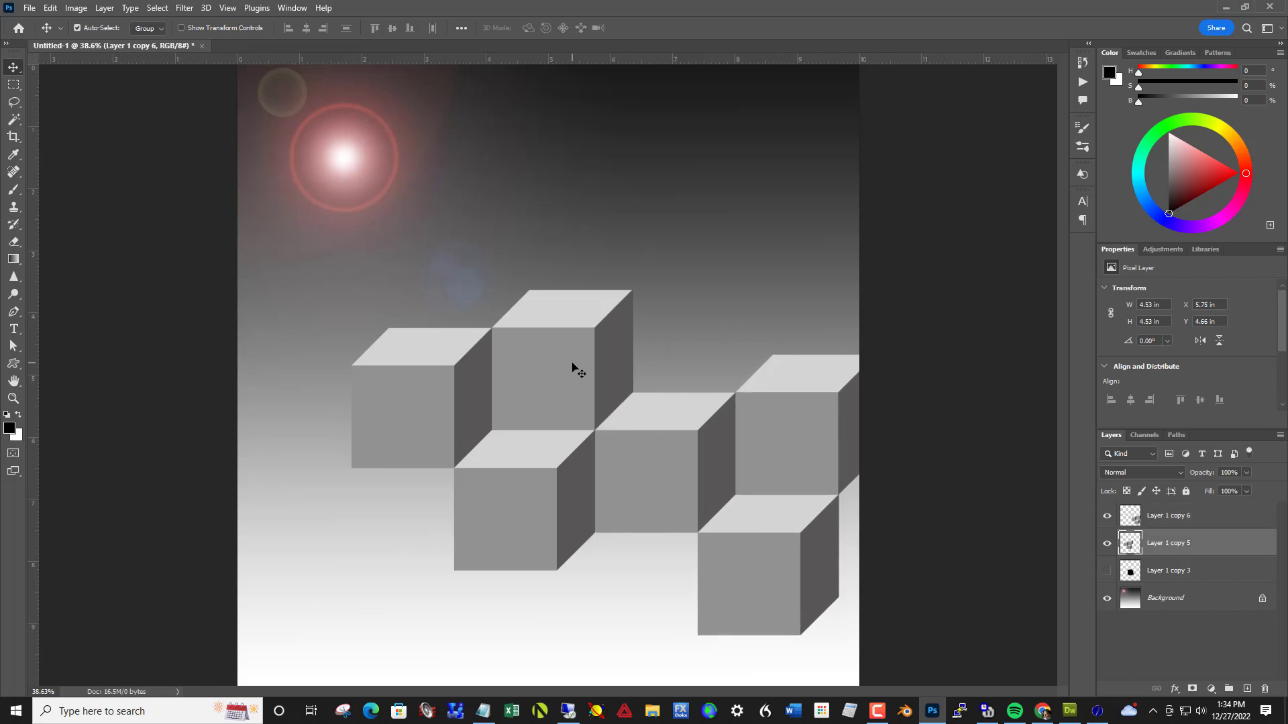
{"action": "key", "text": "ctrl+j"}
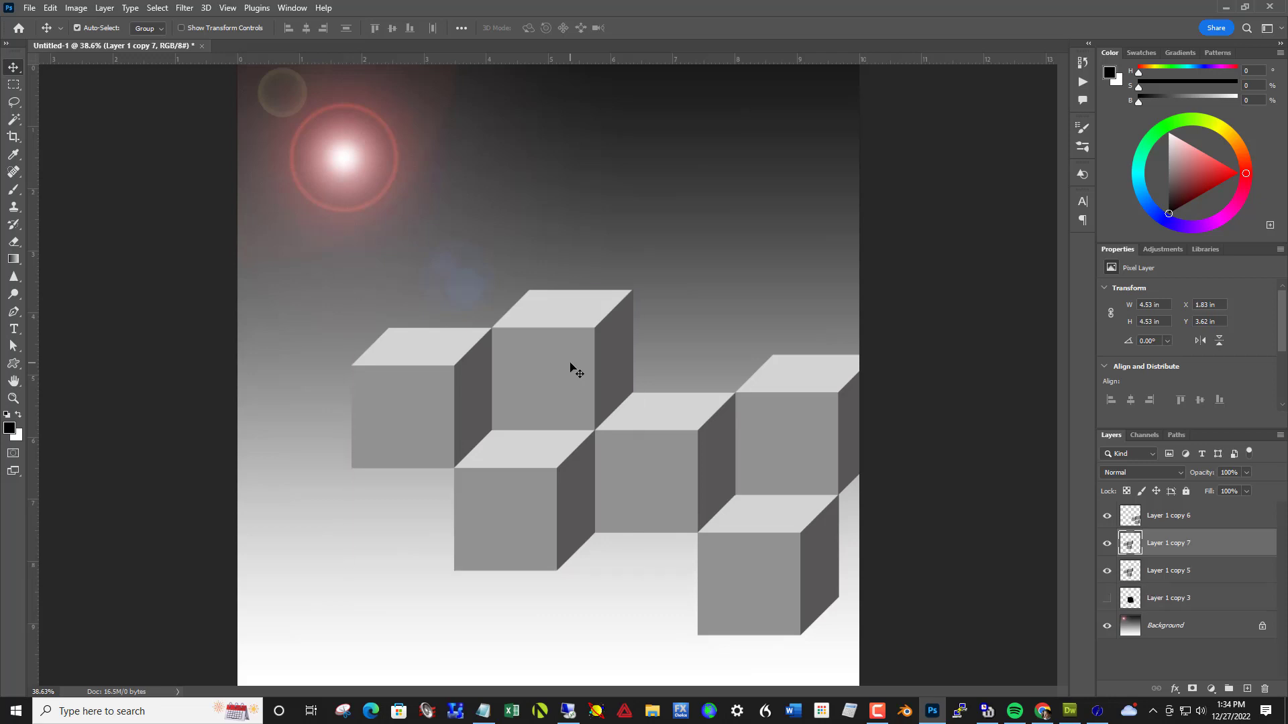
{"action": "left_click_drag", "start_coordinate": [554, 368], "coordinate": [710, 197]}
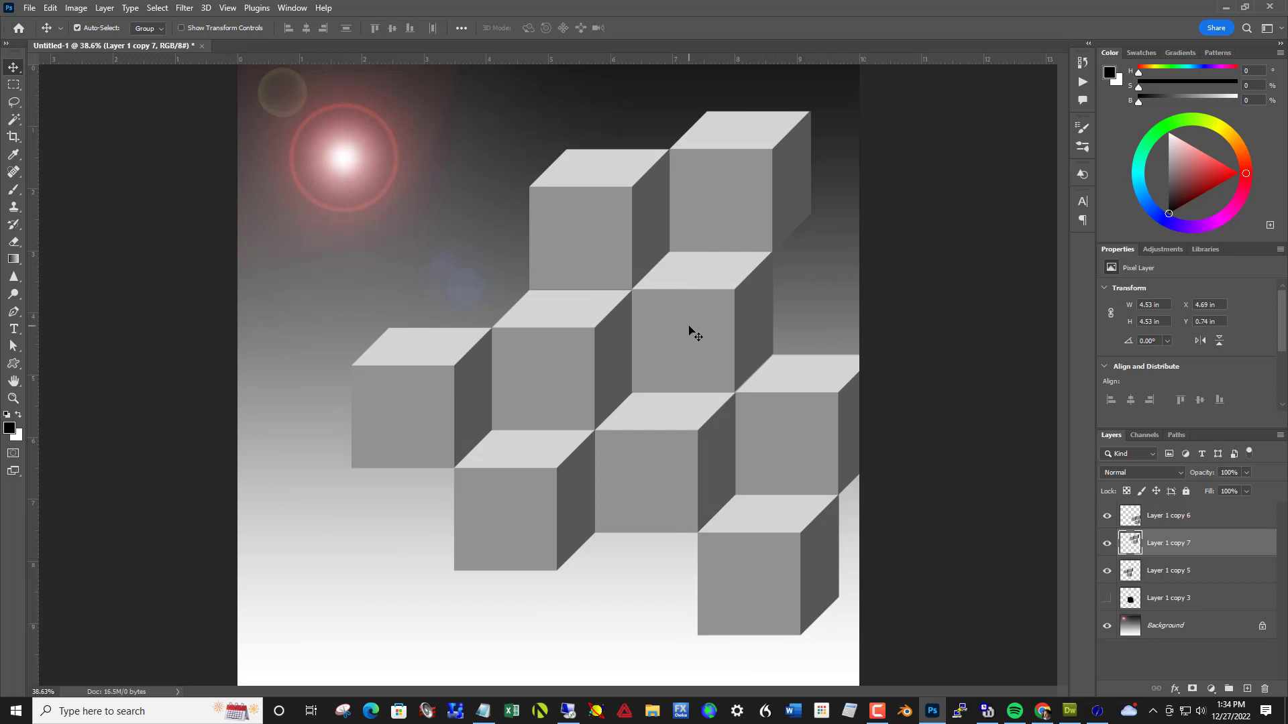
Add three more cluster copies at the bottom, lower left and right edge of the page.
{"action": "key", "text": "ctrl+j"}
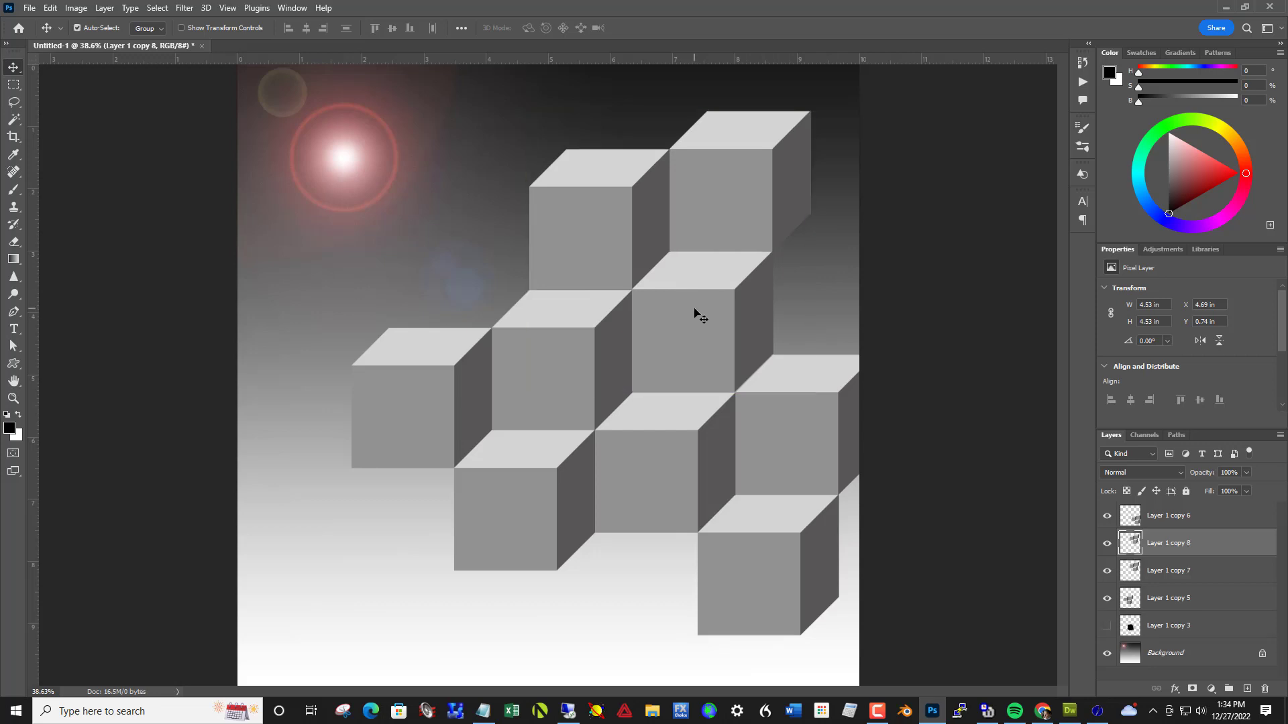
{"action": "left_click_drag", "start_coordinate": [713, 215], "coordinate": [600, 638]}
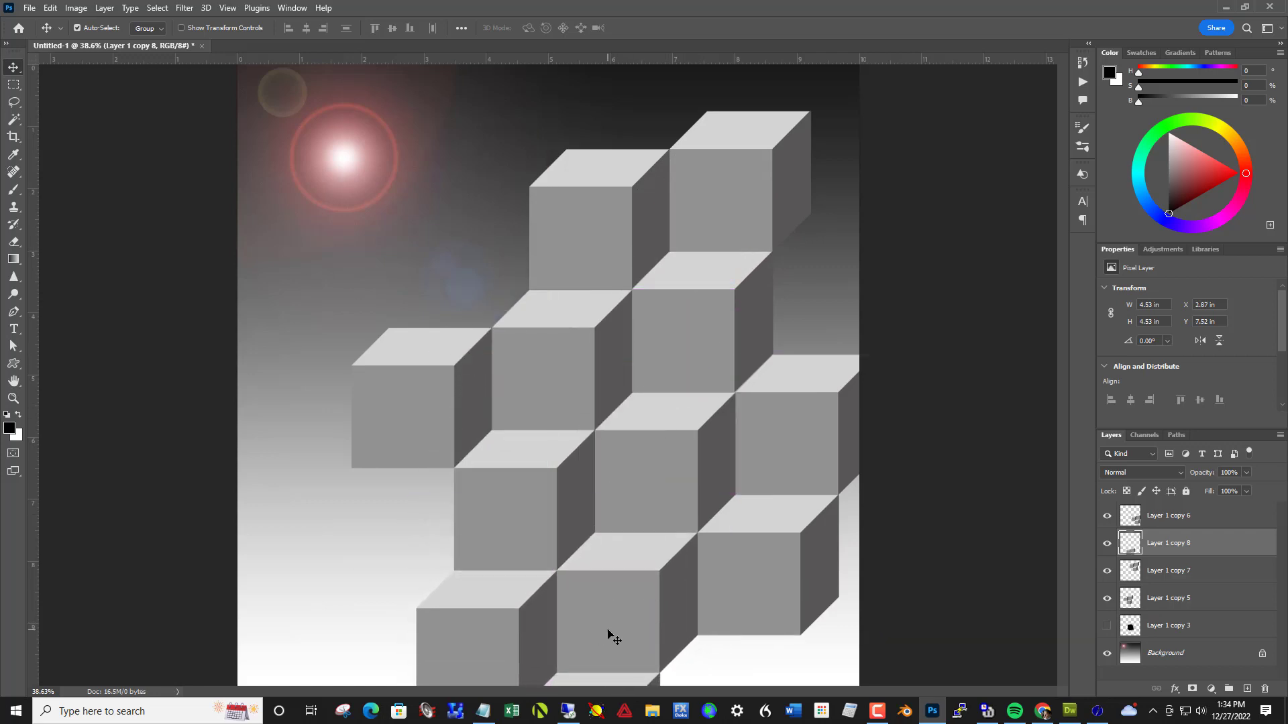
{"action": "key", "text": "ctrl"}
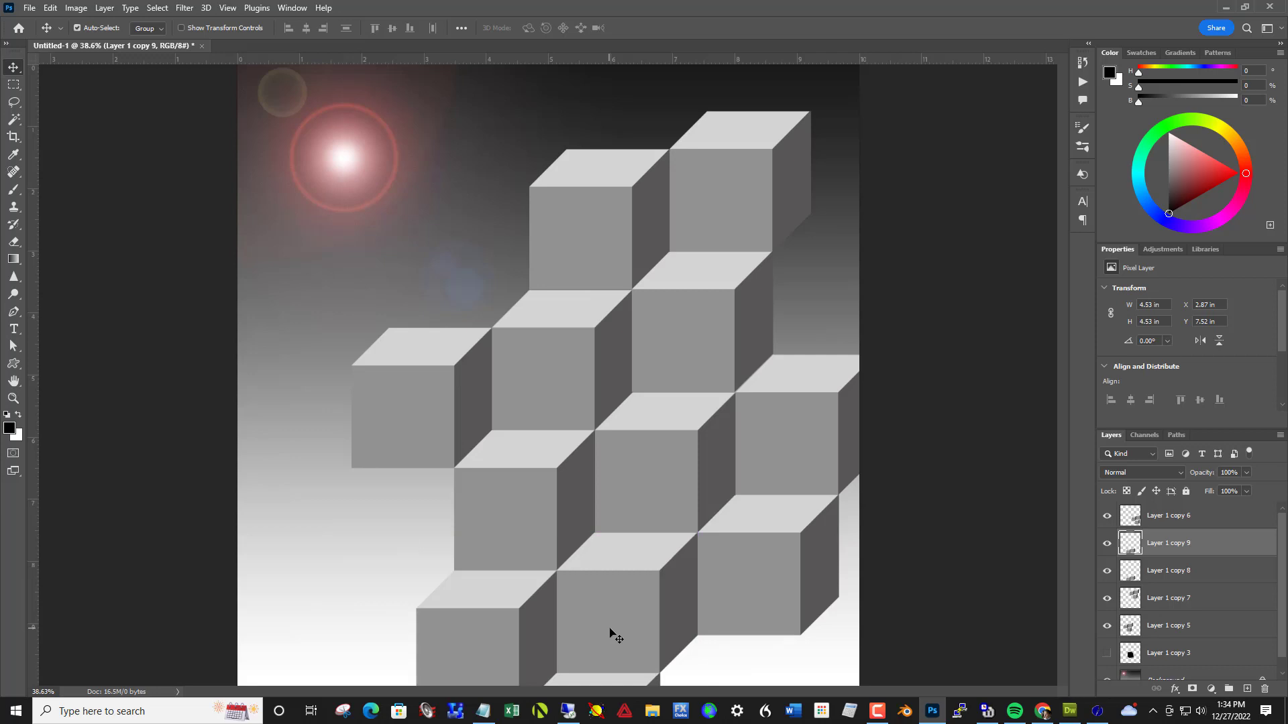
{"action": "left_click_drag", "start_coordinate": [614, 636], "coordinate": [372, 569]}
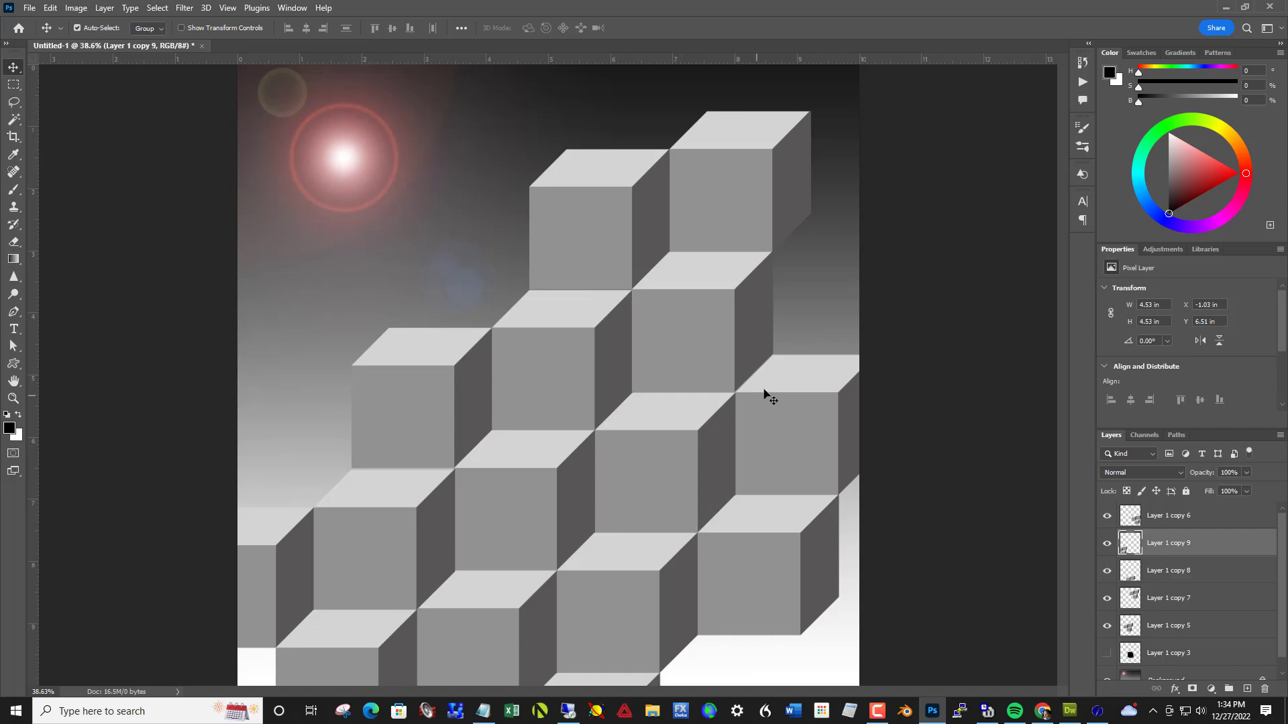
{"action": "left_click", "coordinate": [750, 219]}
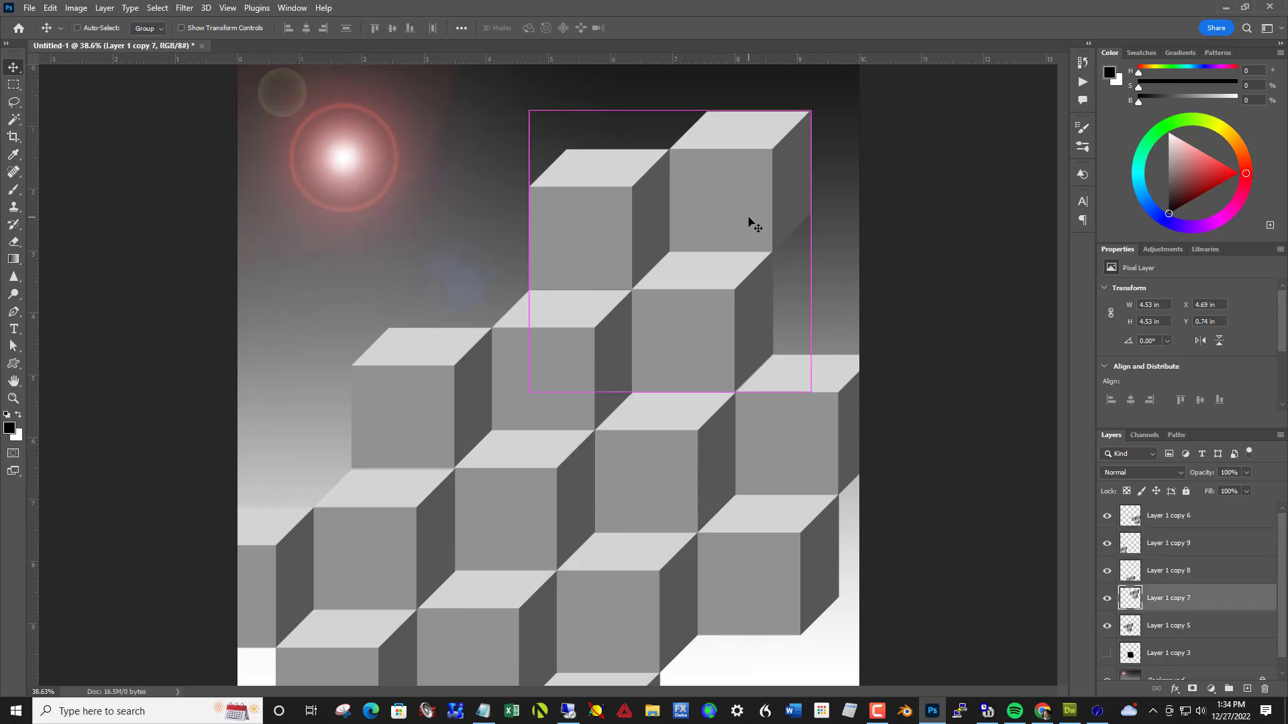
{"action": "key", "text": "ctrl+j"}
{"action": "left_click_drag", "start_coordinate": [613, 243], "coordinate": [857, 309]}
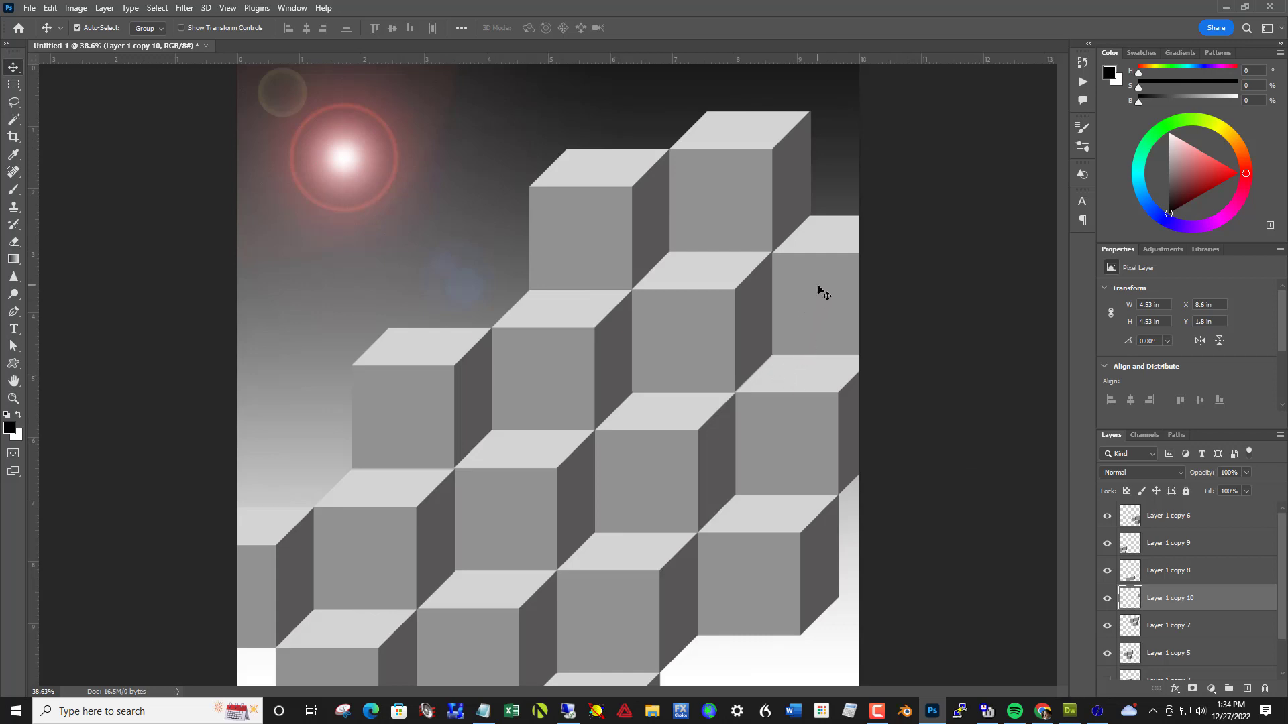
Duplicate Layer 1 copy 10, shrink the copy to about 59%, and move it up-left onto the staircase.
{"action": "key", "text": "ctrl"}
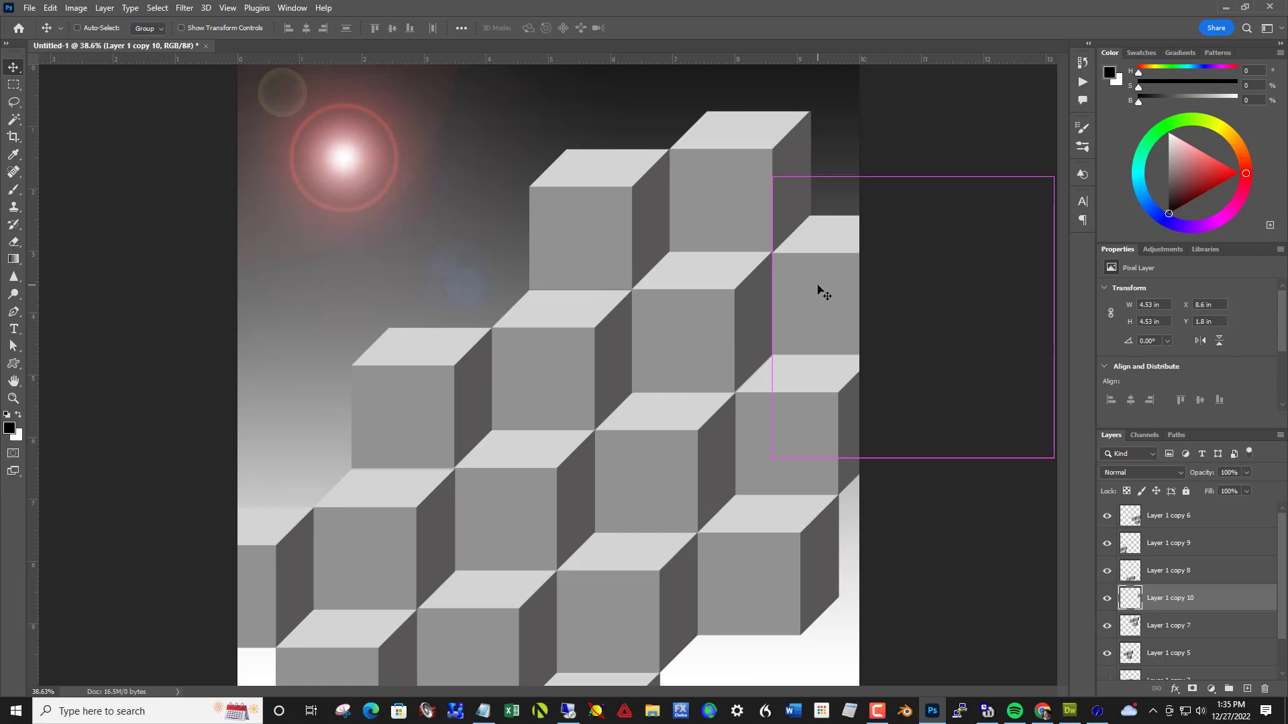
{"action": "key", "text": "ctrl+j"}
{"action": "left_click_drag", "start_coordinate": [824, 287], "coordinate": [502, 235]}
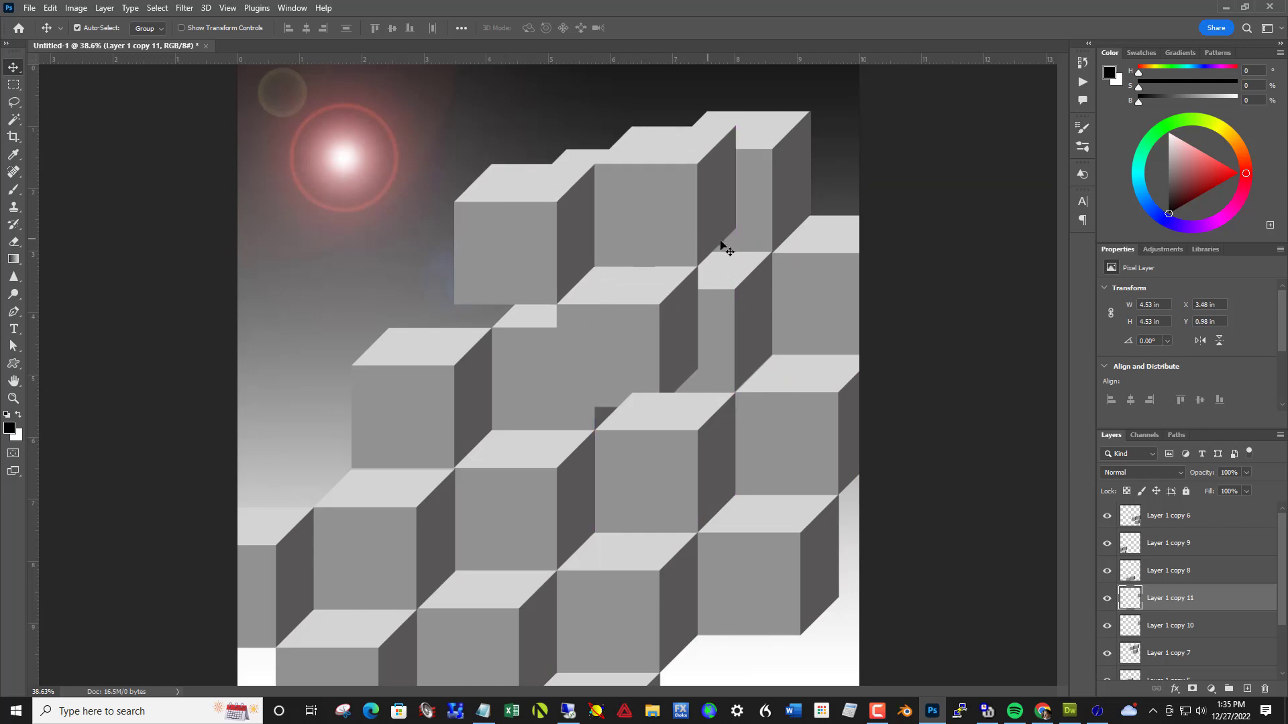
{"action": "key", "text": "ctrl"}
{"action": "key", "text": "ctrl+t"}
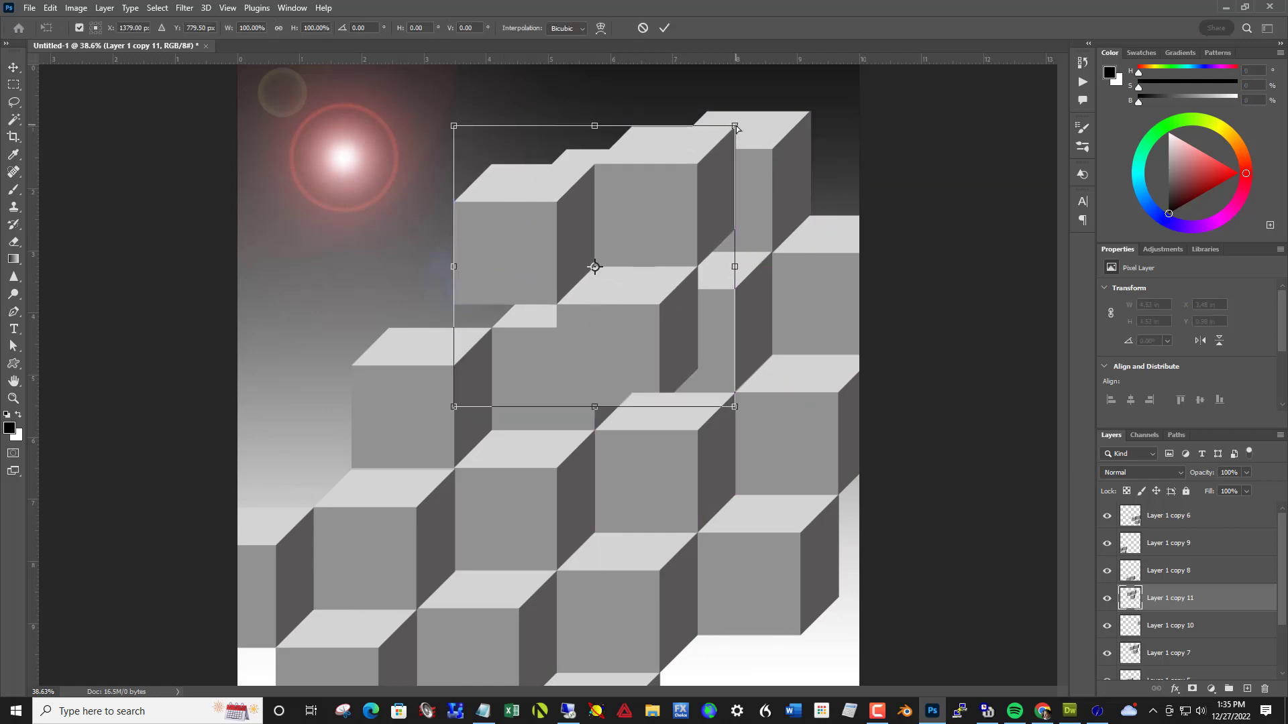
{"action": "left_click_drag", "start_coordinate": [735, 127], "coordinate": [626, 248]}
{"action": "left_click", "coordinate": [664, 28]}
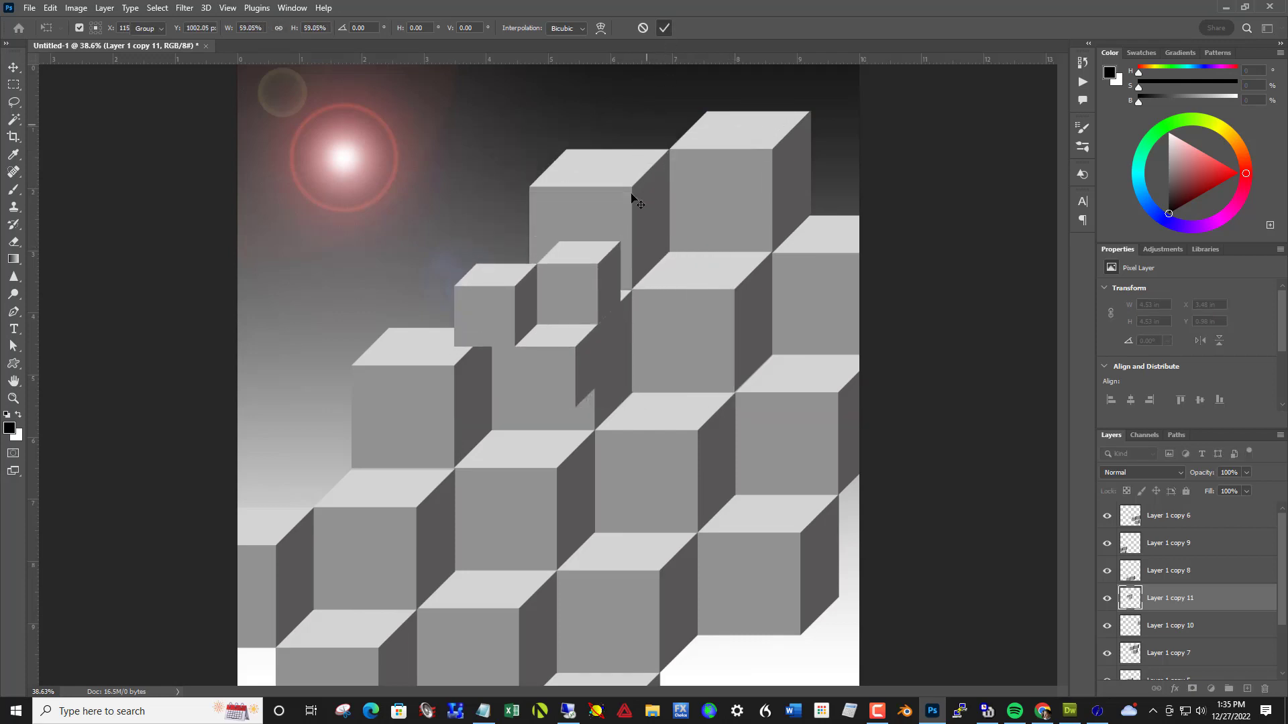
{"action": "left_click_drag", "start_coordinate": [554, 312], "coordinate": [291, 199]}
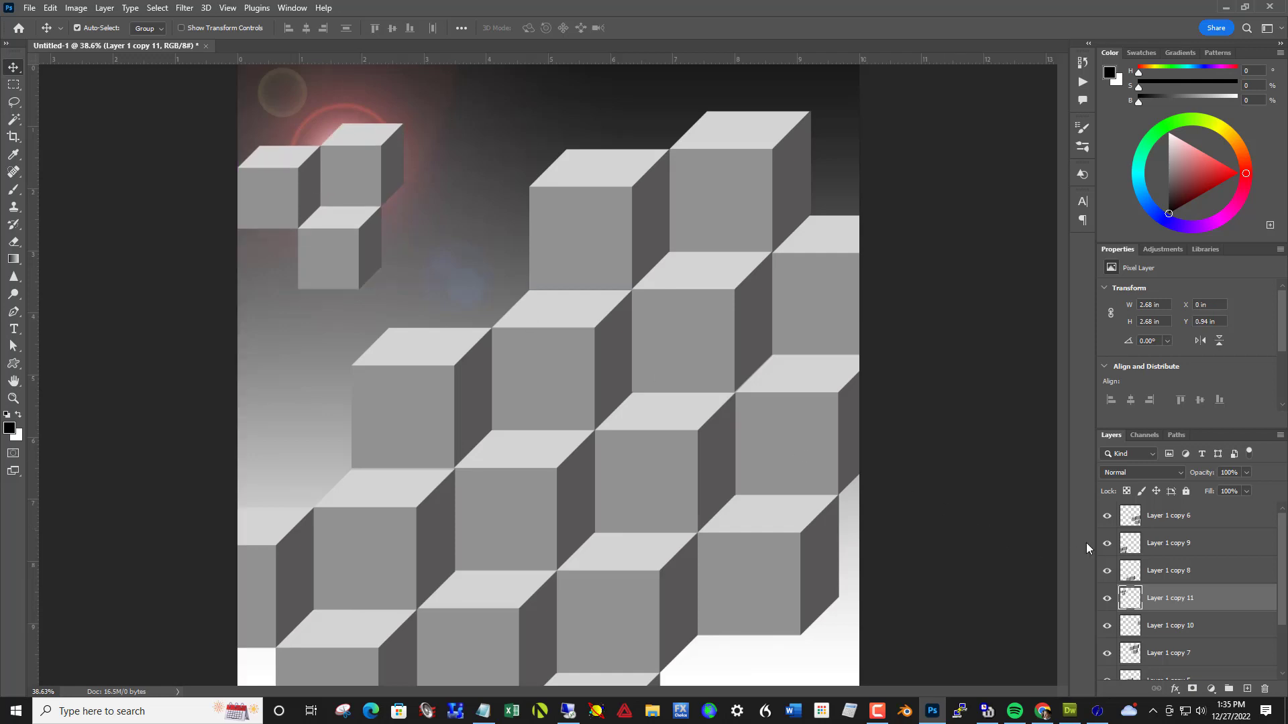
Raise Layer 1 copy 11 to the top, merge copies 6 through 5, and move the small cubes onto the flare.
{"action": "left_click_drag", "start_coordinate": [1190, 598], "coordinate": [1197, 503]}
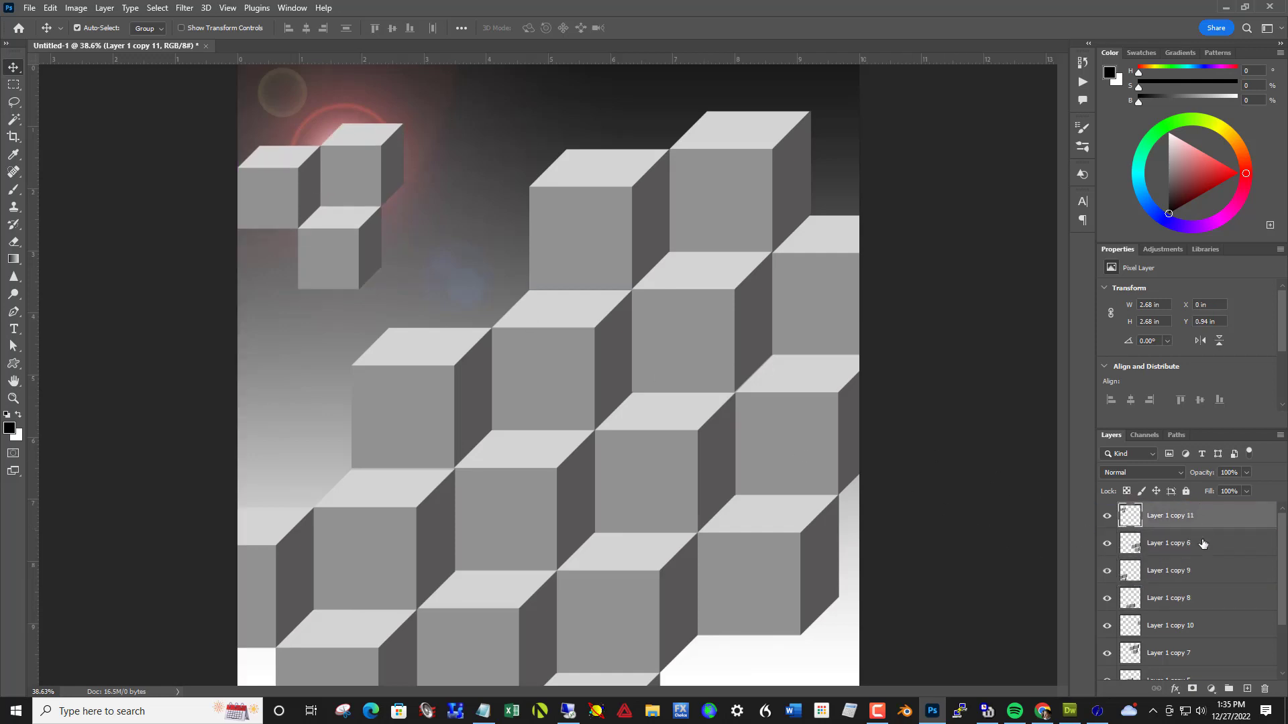
{"action": "left_click", "coordinate": [1181, 545]}
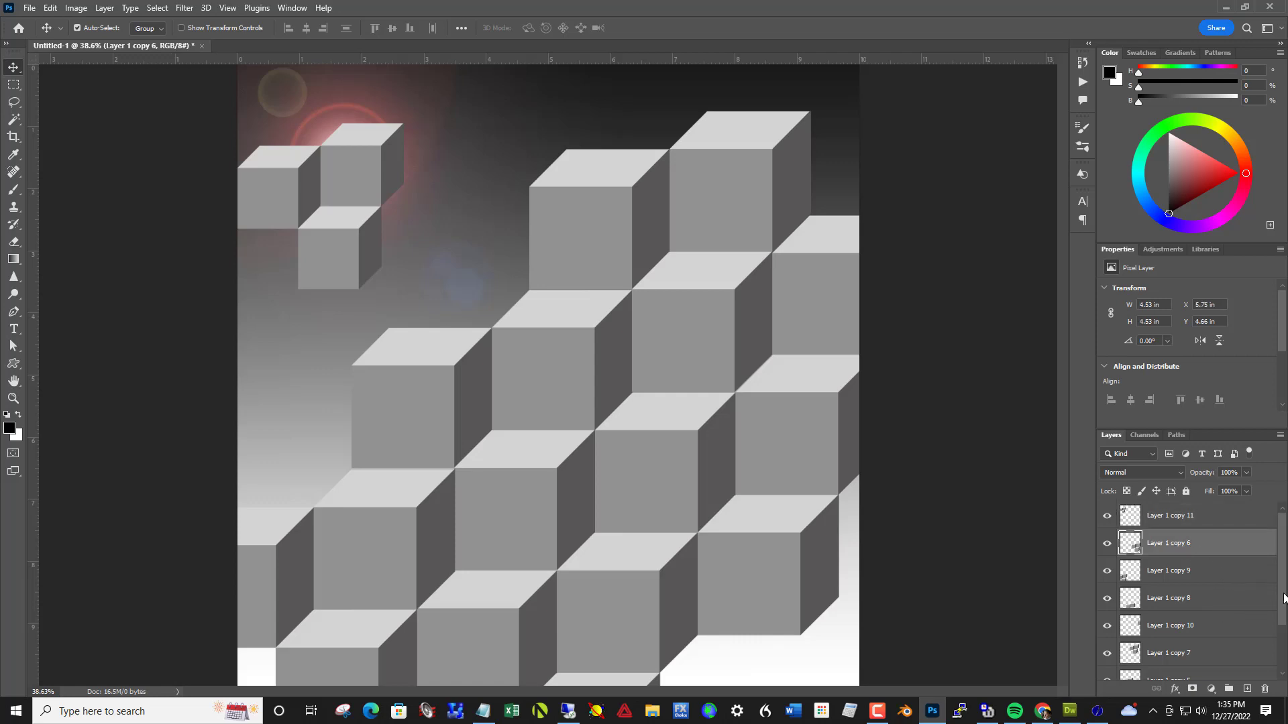
{"action": "left_click_drag", "start_coordinate": [1284, 597], "coordinate": [1286, 627]}
{"action": "left_click", "coordinate": [1214, 633], "text": "shift"}
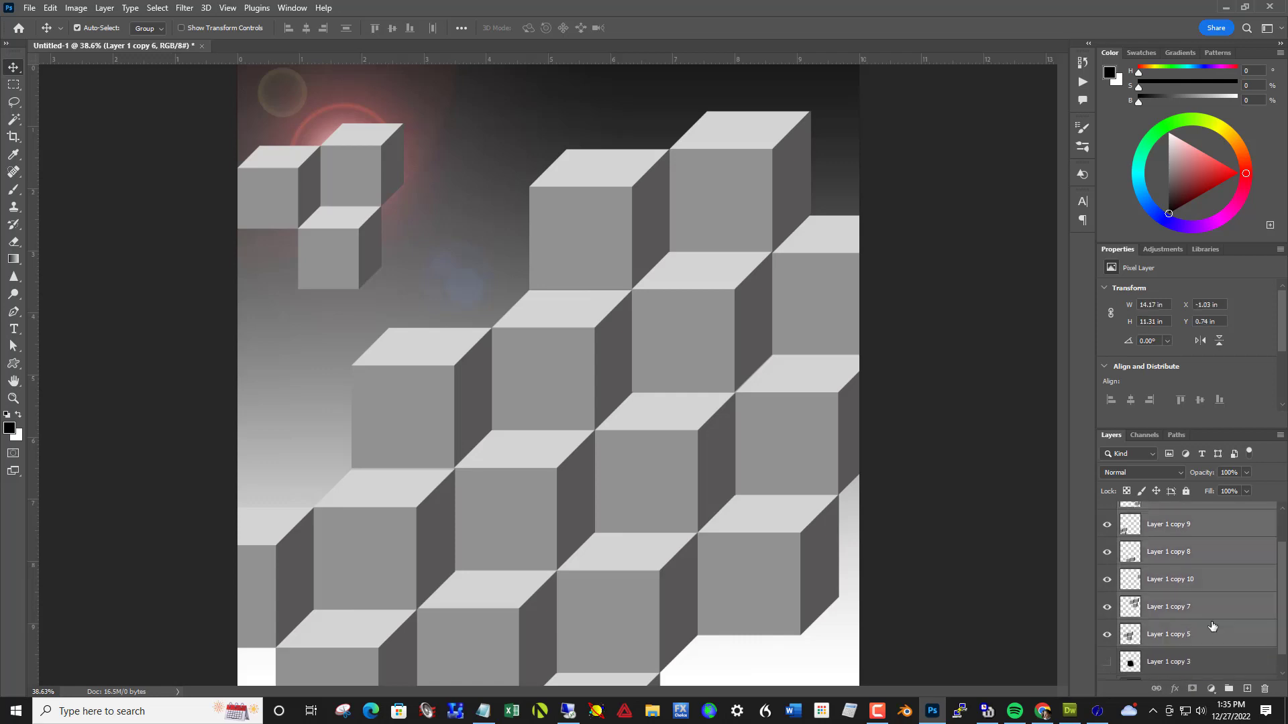
{"action": "right_click", "coordinate": [1202, 581]}
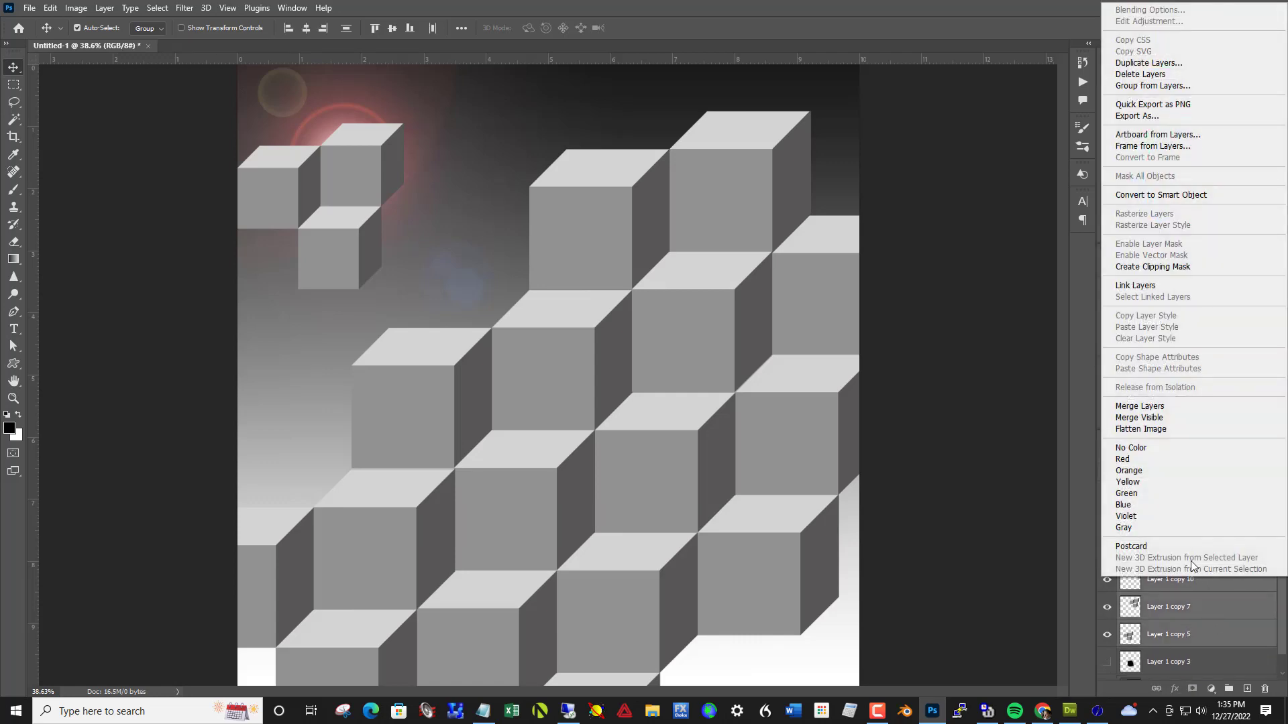
{"action": "left_click", "coordinate": [1139, 406]}
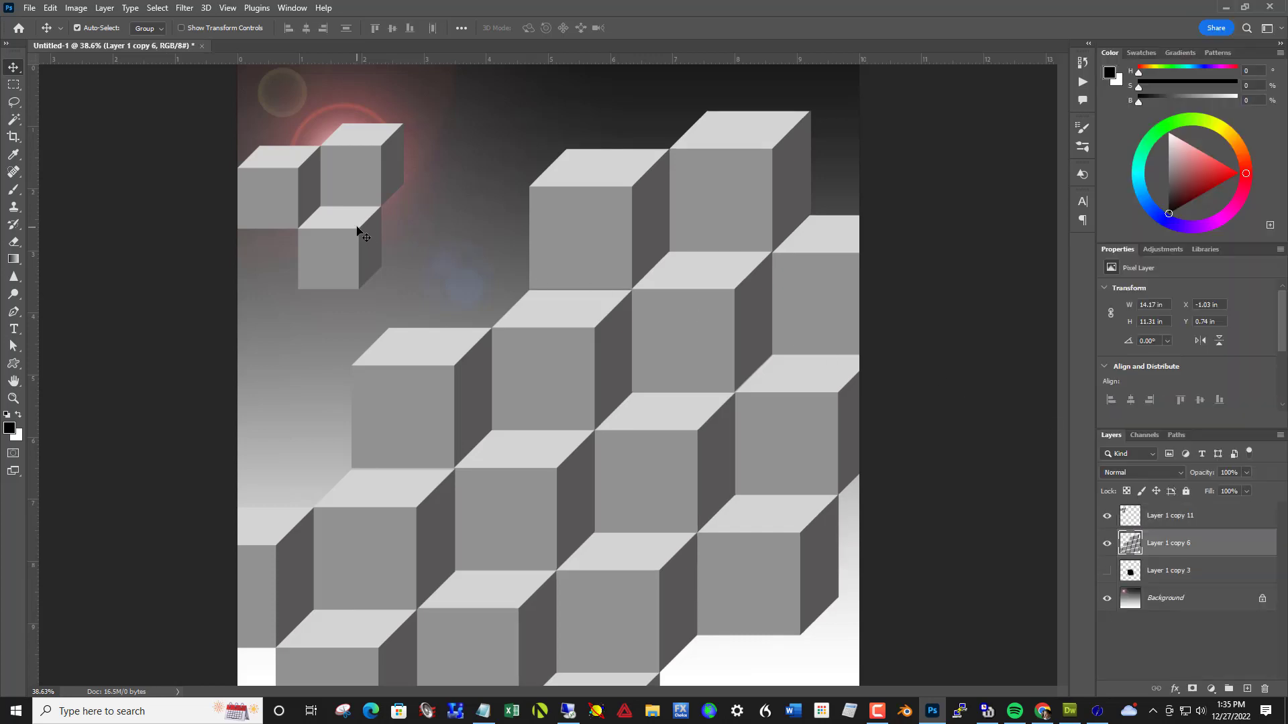
{"action": "left_click_drag", "start_coordinate": [357, 231], "coordinate": [412, 247]}
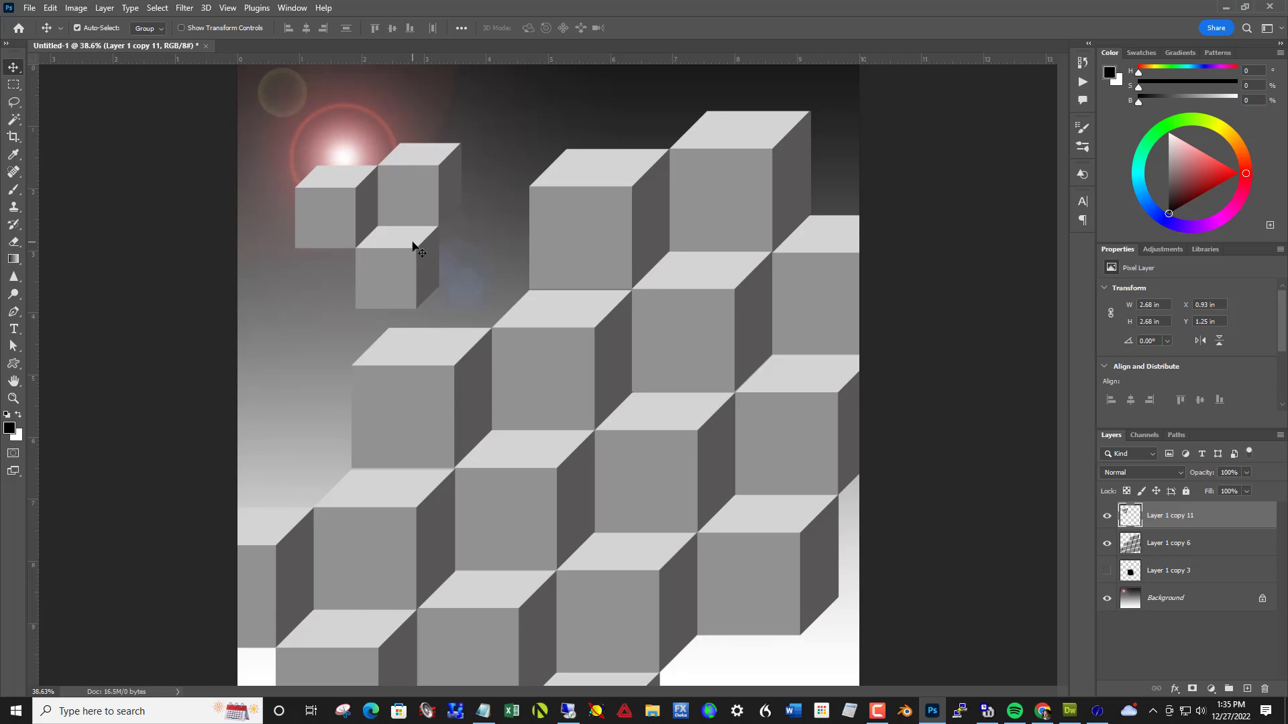
{"action": "key", "text": "ctrl"}
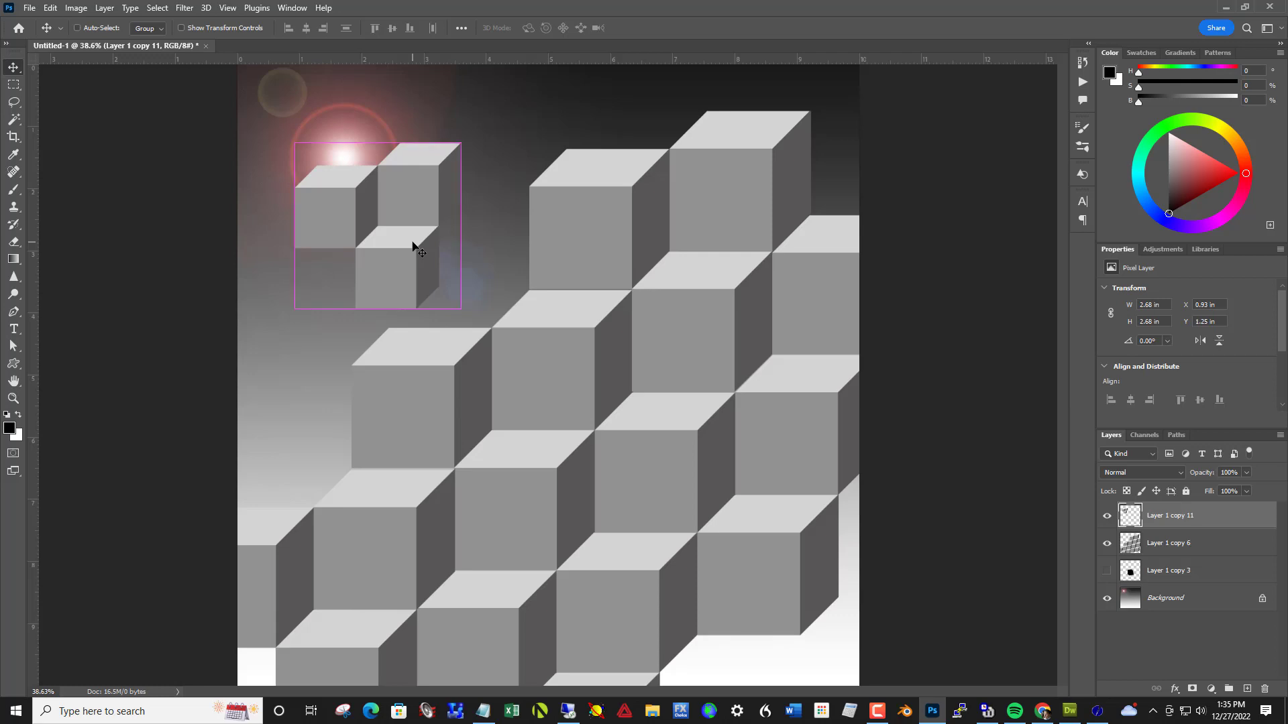
Tint the small cubes with Color Balance Red +38 and move them to X 3.86, Y 3.43 in.
{"action": "key", "text": "ctrl+b"}
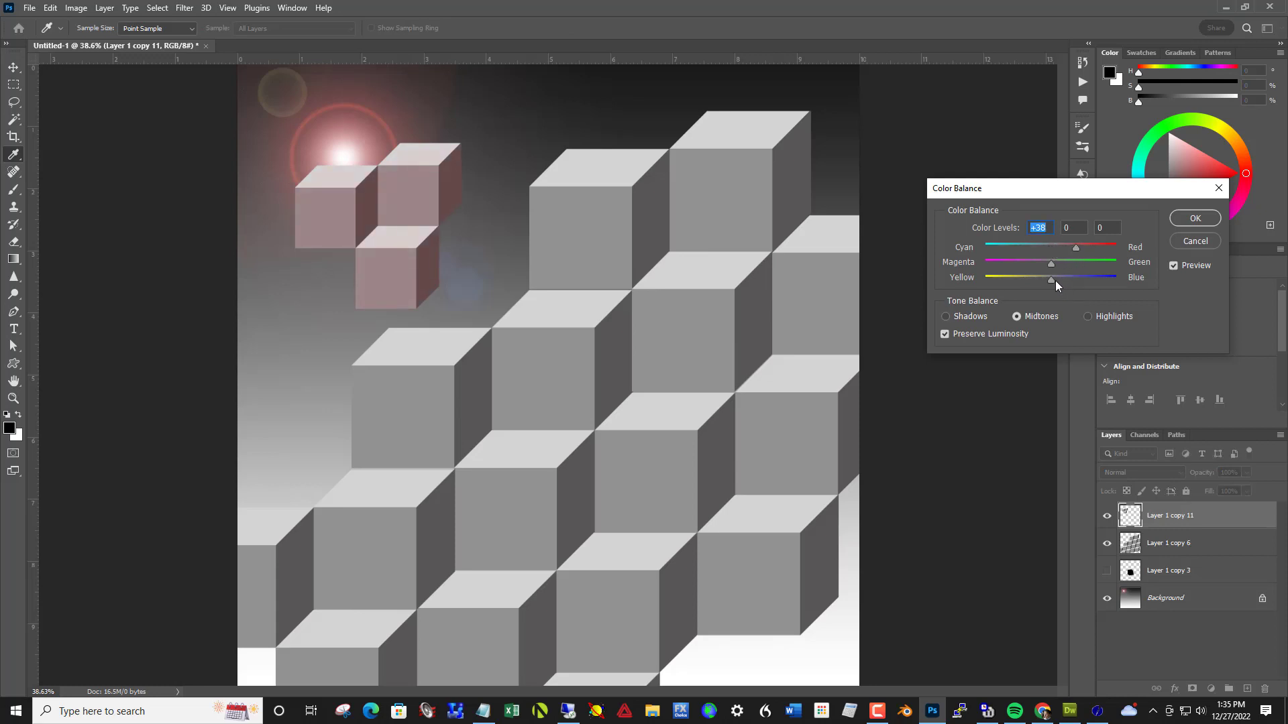
{"action": "left_click", "coordinate": [1181, 219]}
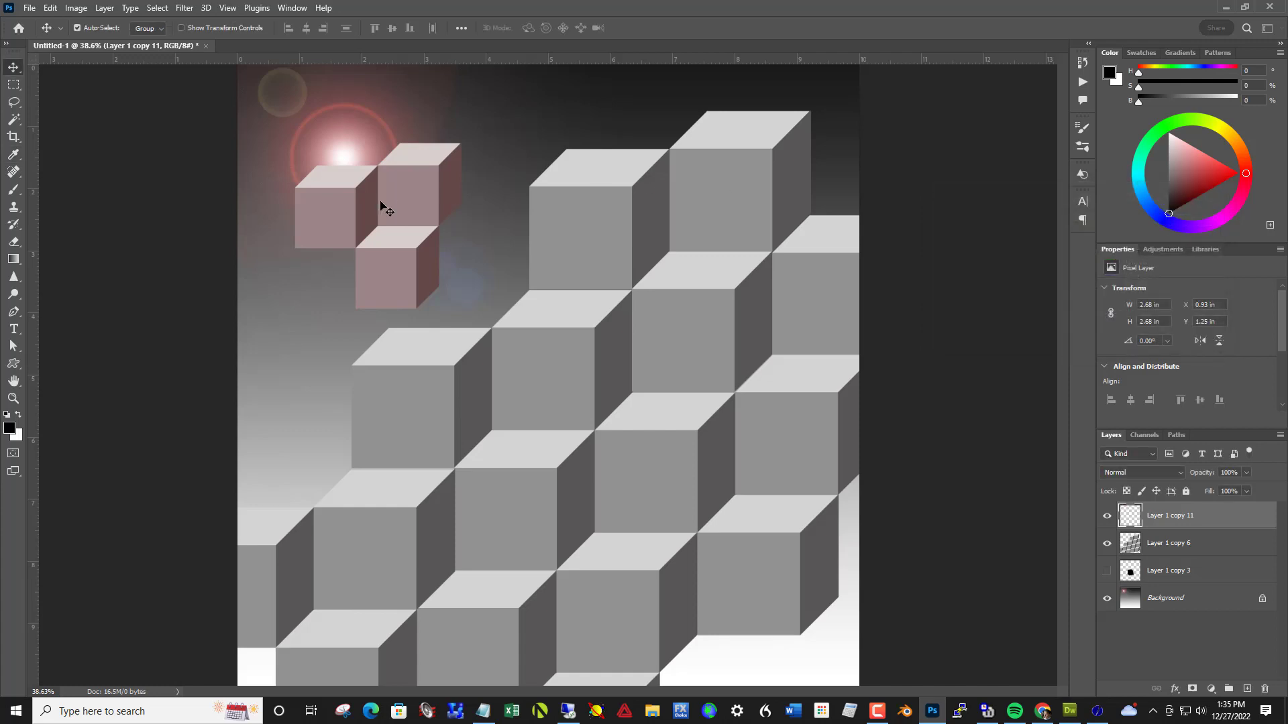
{"action": "left_click_drag", "start_coordinate": [381, 204], "coordinate": [547, 344]}
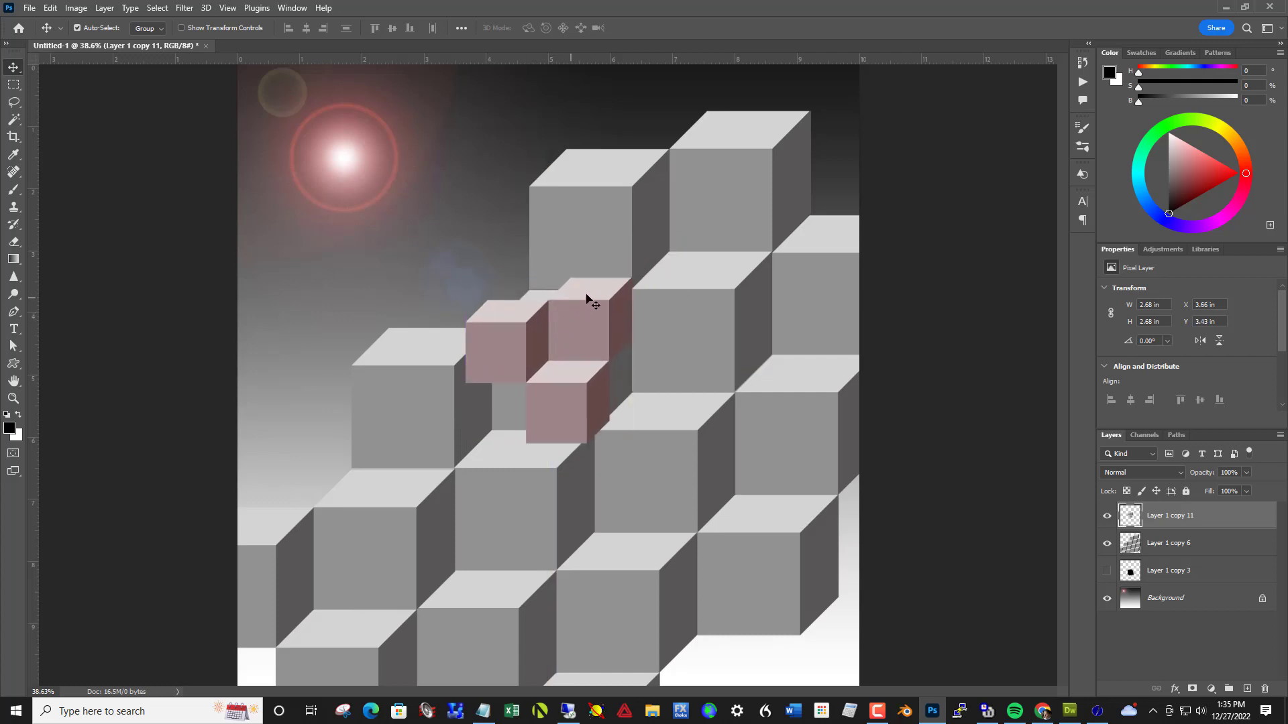
Shrink the pink cubes further to 1.65 inches and shift them slightly down.
{"action": "key", "text": "ctrl+t"}
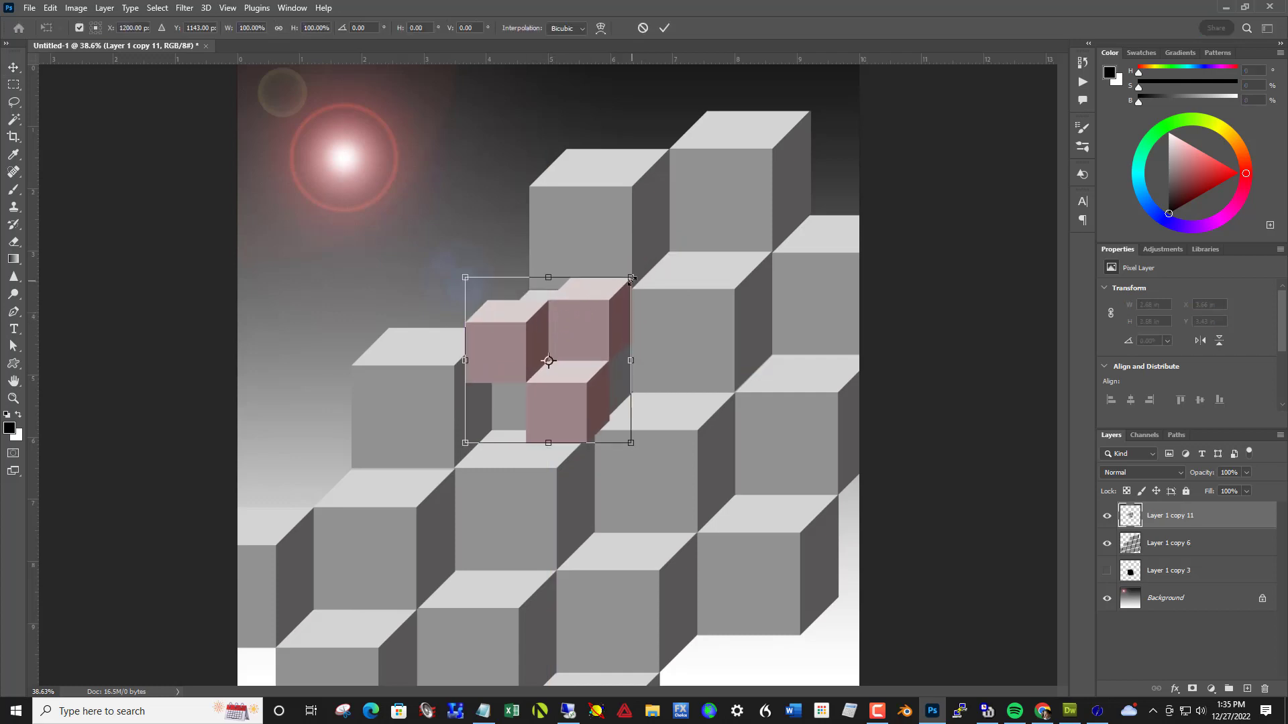
{"action": "left_click_drag", "start_coordinate": [631, 279], "coordinate": [567, 340]}
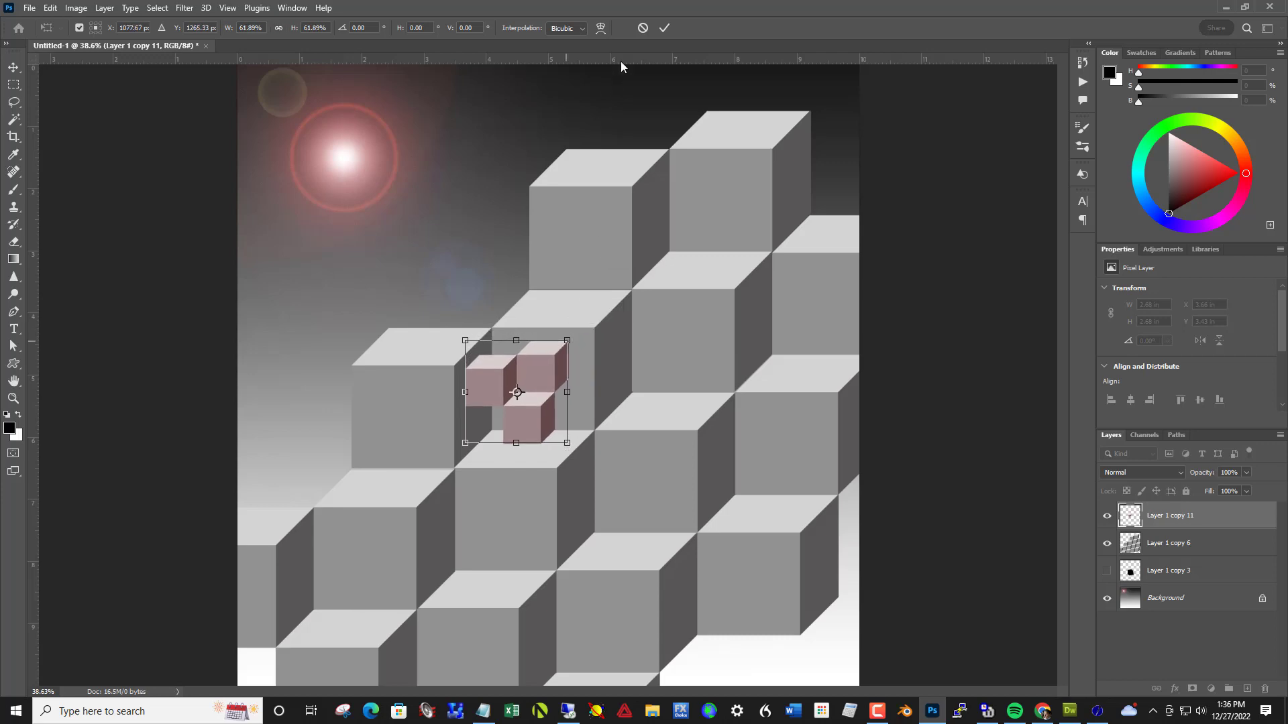
{"action": "left_click", "coordinate": [656, 30]}
{"action": "mouse_move", "coordinate": [525, 403]}
{"action": "left_mouse_down"}
{"action": "mouse_move", "coordinate": [522, 422]}
{"action": "mouse_move", "coordinate": [505, 416]}
{"action": "mouse_move", "coordinate": [494, 473]}
{"action": "mouse_move", "coordinate": [535, 425]}
{"action": "left_mouse_up"}
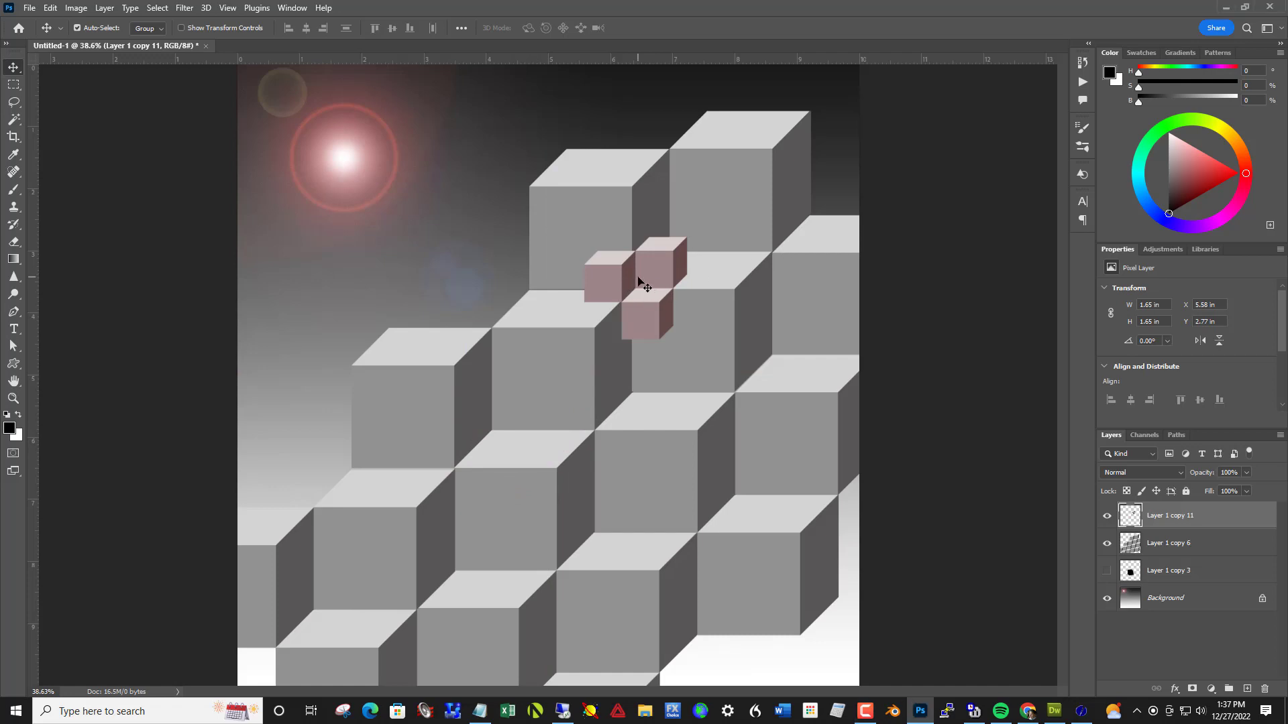
{"action": "left_click_drag", "start_coordinate": [646, 269], "coordinate": [644, 275]}
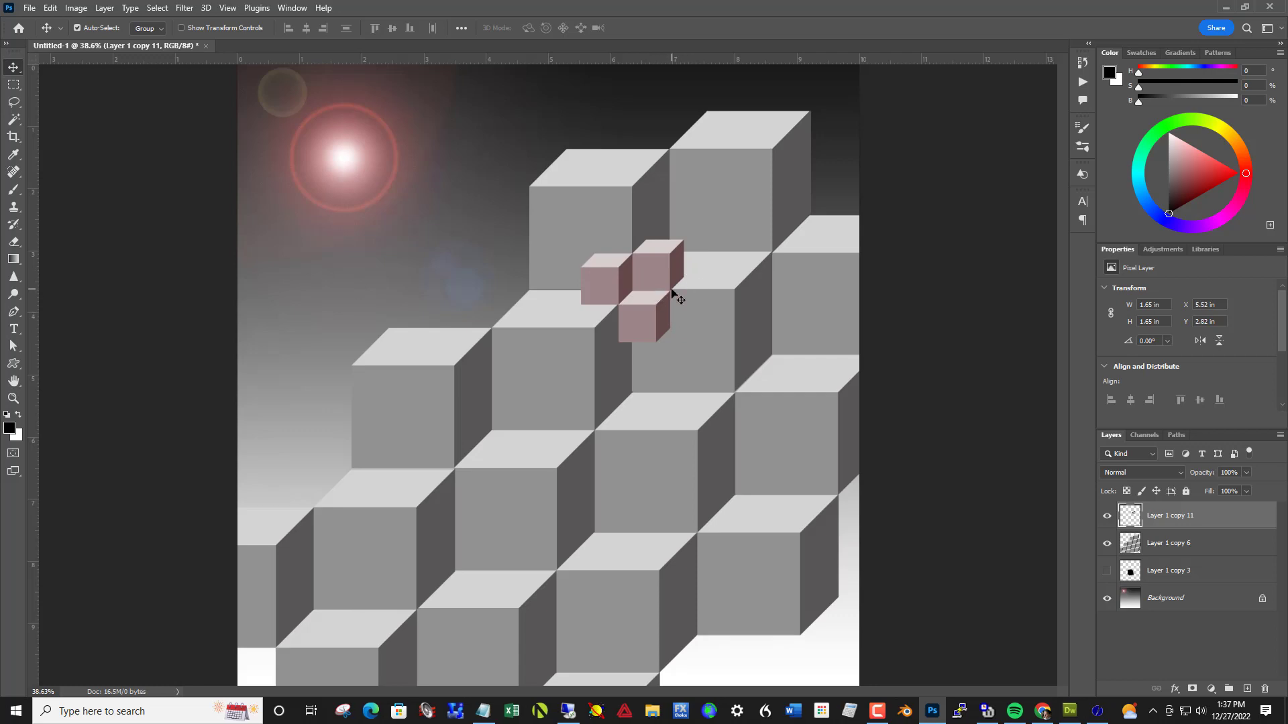
Zoom in and nudge the pink cubes up and right to X 5.53, Y 2.79 in.
{"action": "key", "text": "ctrl"}
{"action": "left_click_drag", "start_coordinate": [610, 266], "coordinate": [788, 336]}
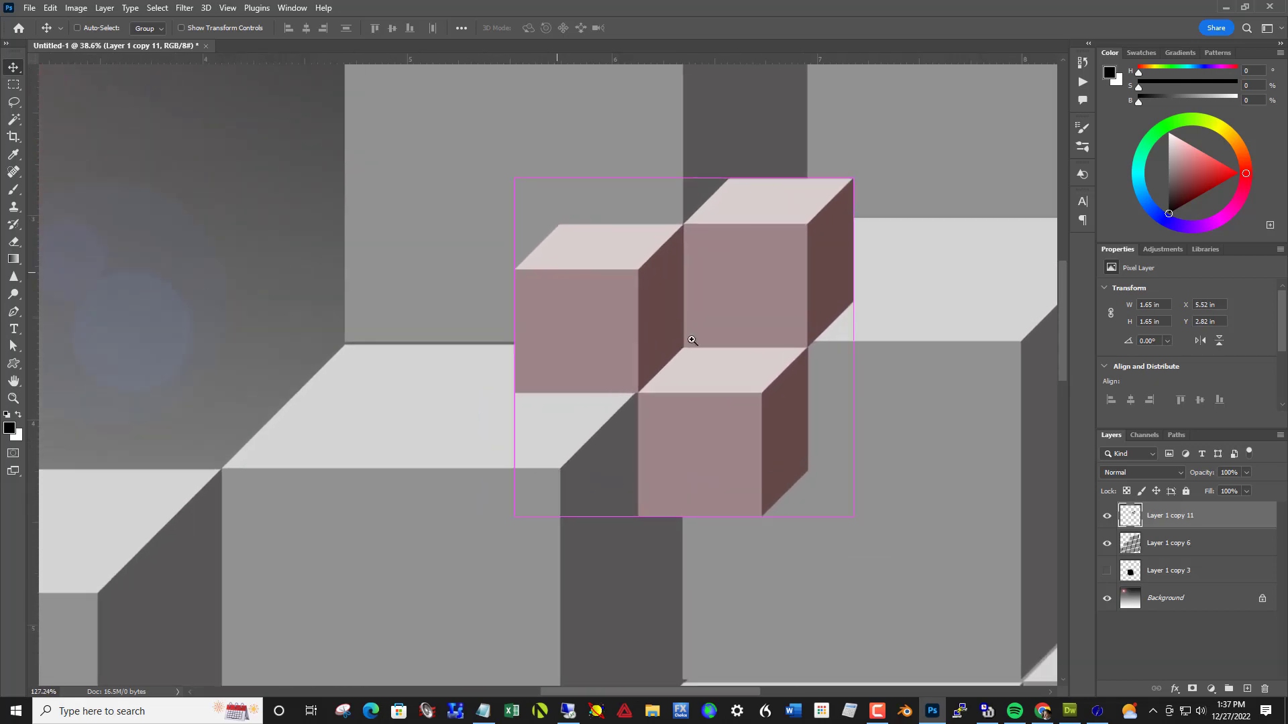
{"action": "key", "text": "Up"}
{"action": "key", "text": "Up"}
{"action": "key", "text": "Up"}
{"action": "key", "text": "Up"}
{"action": "key", "text": "Up"}
{"action": "key", "text": "Up"}
{"action": "key", "text": "Up"}
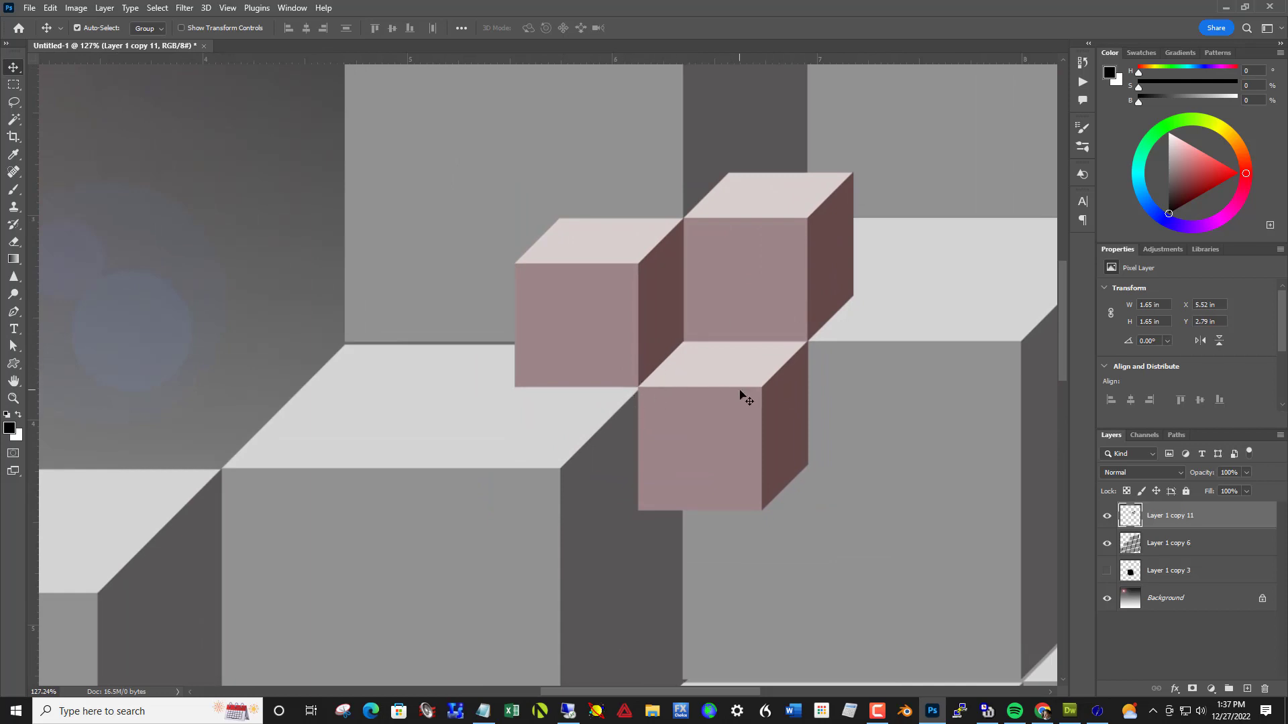
{"action": "key", "text": "Right"}
{"action": "key", "text": "Right"}
{"action": "key", "text": "Right"}
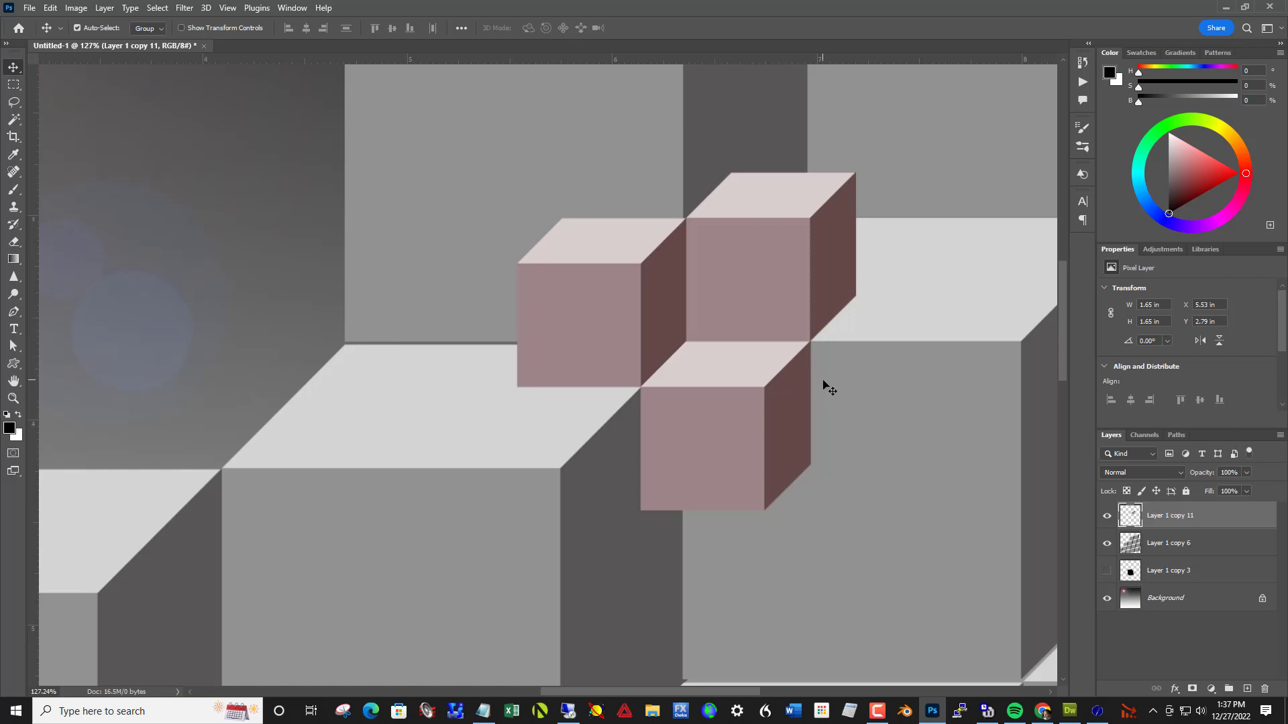
{"action": "key", "text": "ctrl+0"}
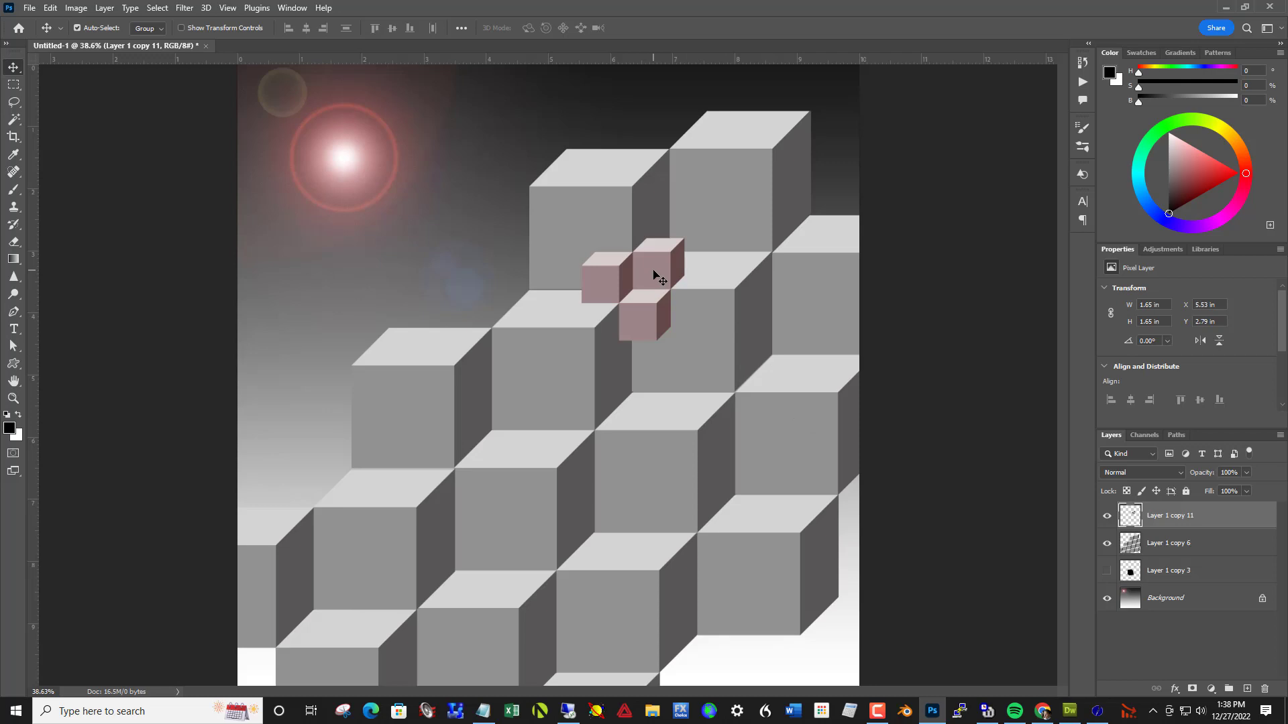
Hide Layer 1 copy 11 and scale the gray staircase to about 44% (6.23 × 4.97 in).
{"action": "left_click", "coordinate": [1107, 516]}
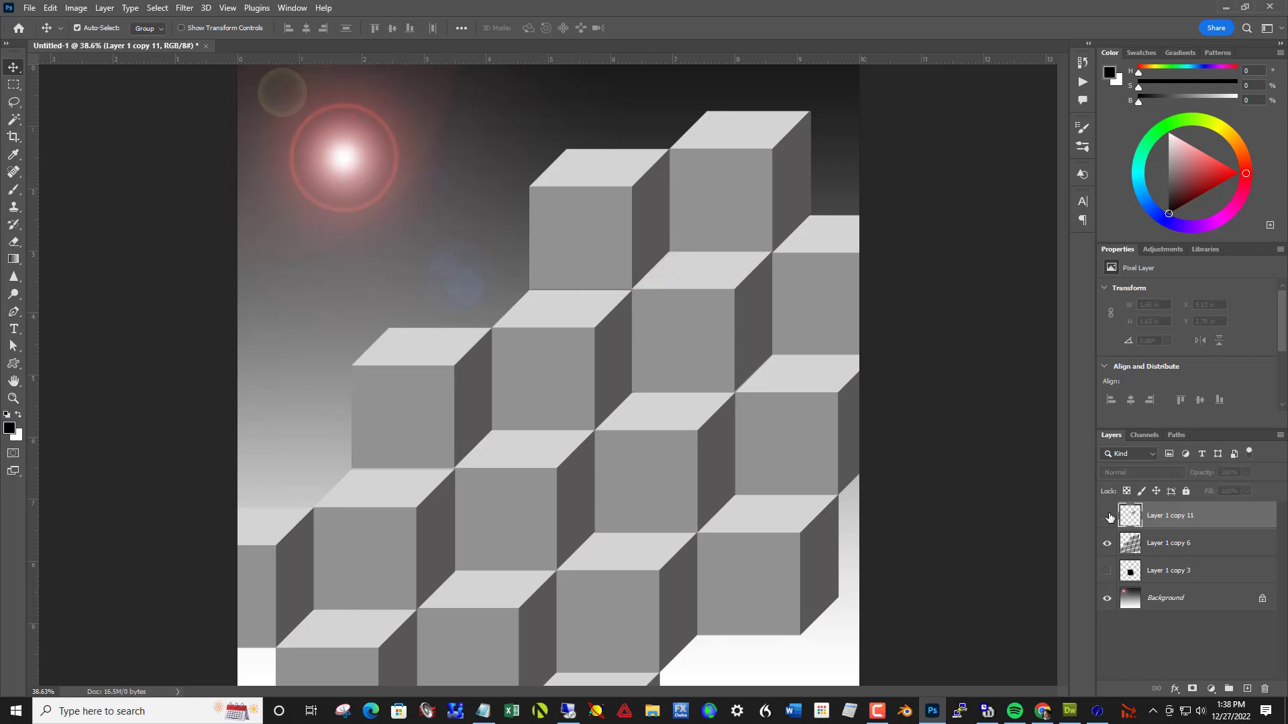
{"action": "left_click", "coordinate": [1181, 544]}
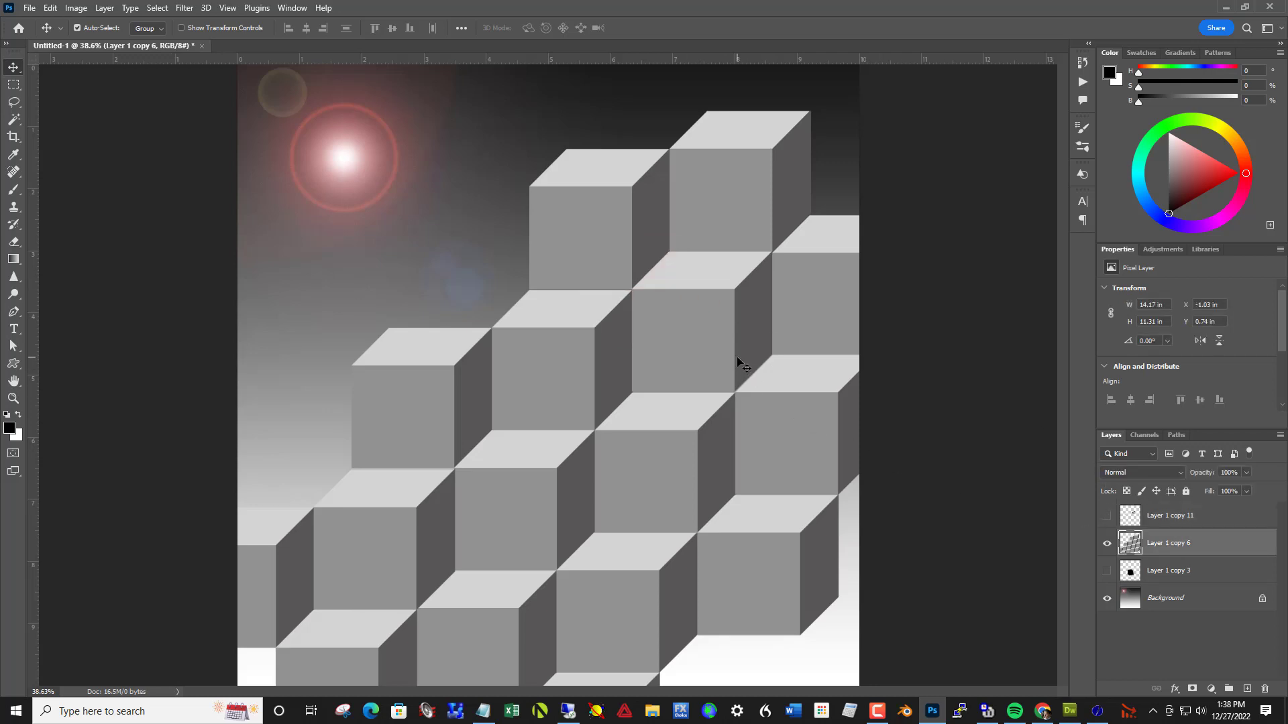
{"action": "key", "text": "ctrl+t"}
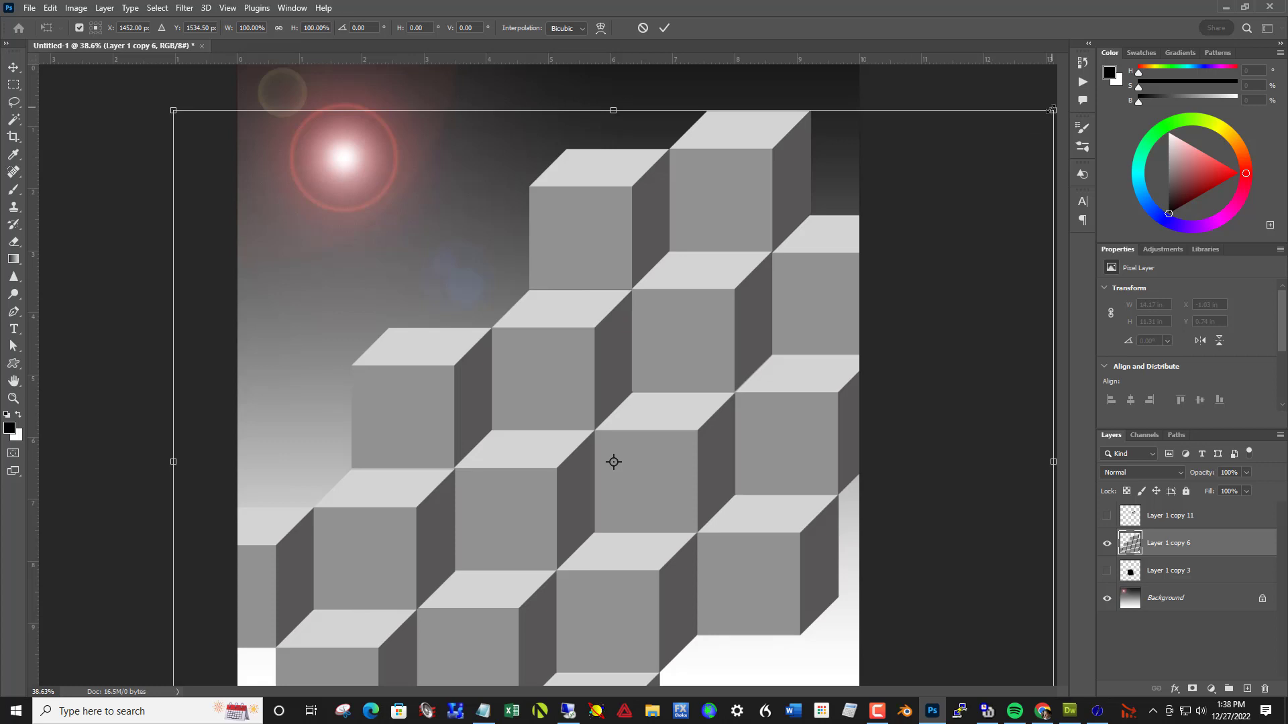
{"action": "left_click_drag", "start_coordinate": [1054, 110], "coordinate": [800, 311]}
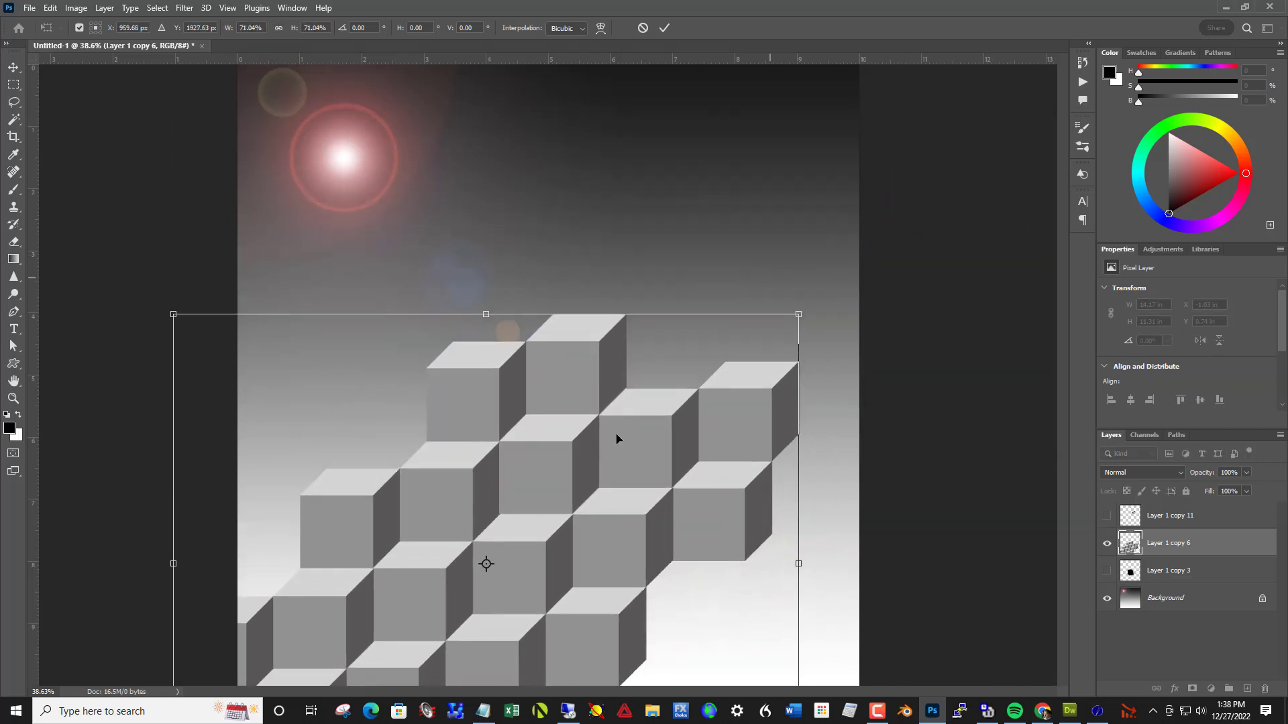
{"action": "left_click_drag", "start_coordinate": [545, 471], "coordinate": [554, 360]}
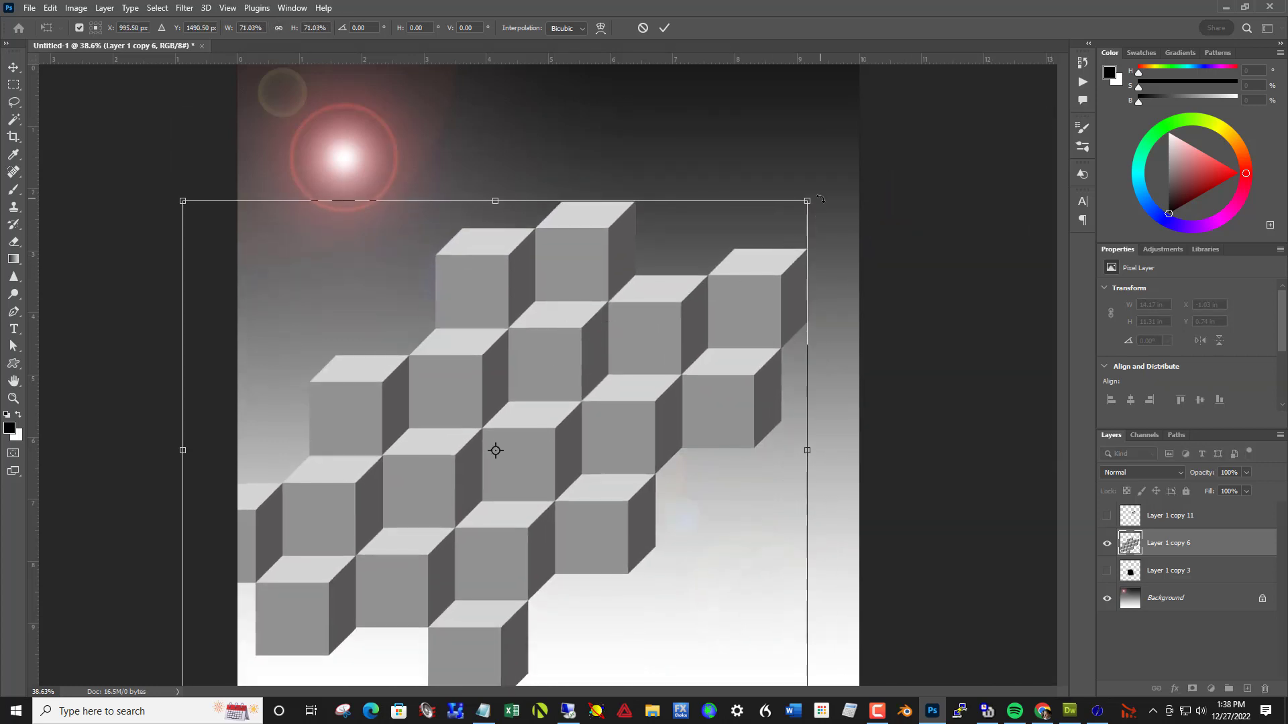
{"action": "left_click_drag", "start_coordinate": [807, 202], "coordinate": [612, 360]}
{"action": "left_click_drag", "start_coordinate": [486, 428], "coordinate": [529, 374]}
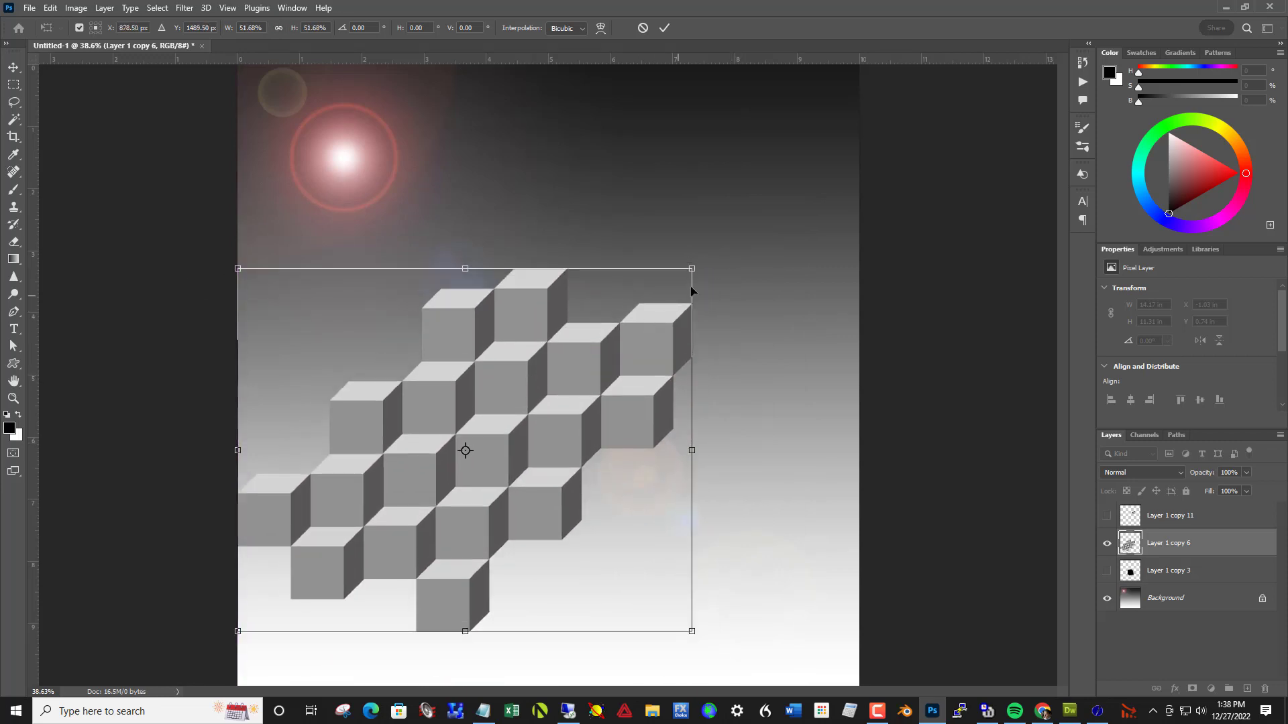
{"action": "left_click_drag", "start_coordinate": [682, 283], "coordinate": [614, 337]}
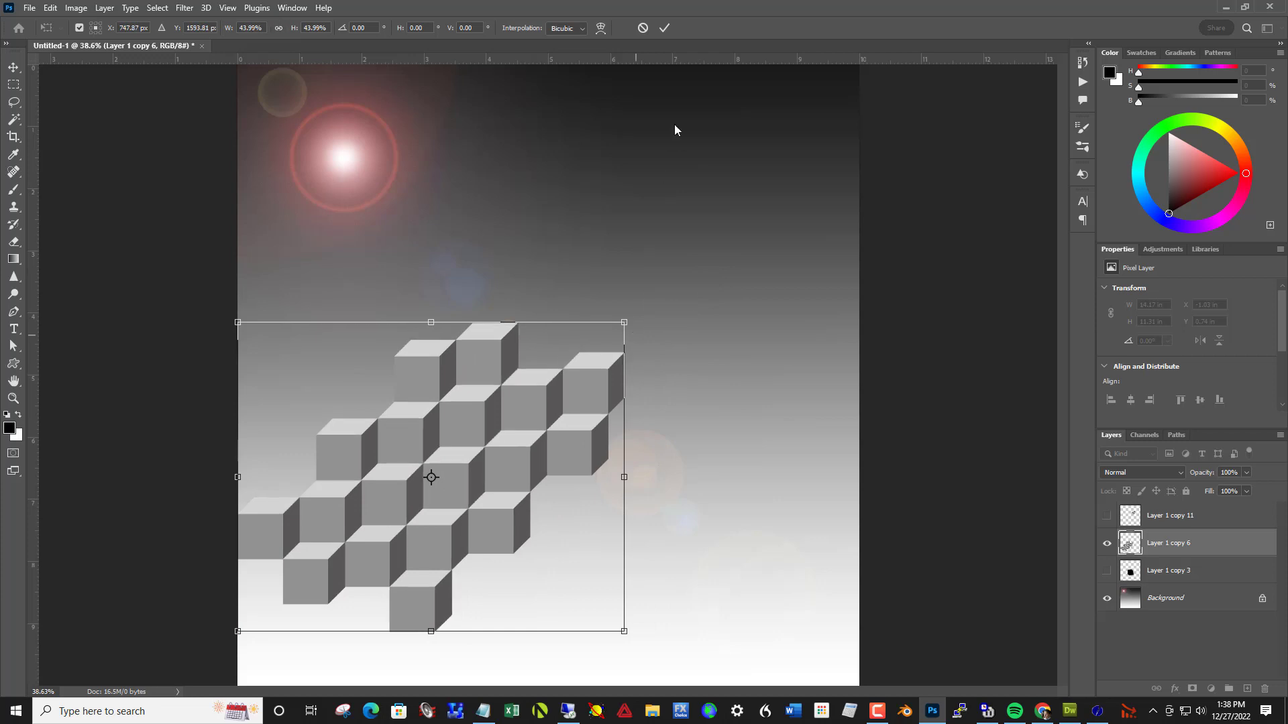
{"action": "left_click", "coordinate": [664, 28]}
Move the cluster lower left, then duplicate it, flip the copy horizontally and place it alongside.
{"action": "left_click_drag", "start_coordinate": [460, 429], "coordinate": [400, 476]}
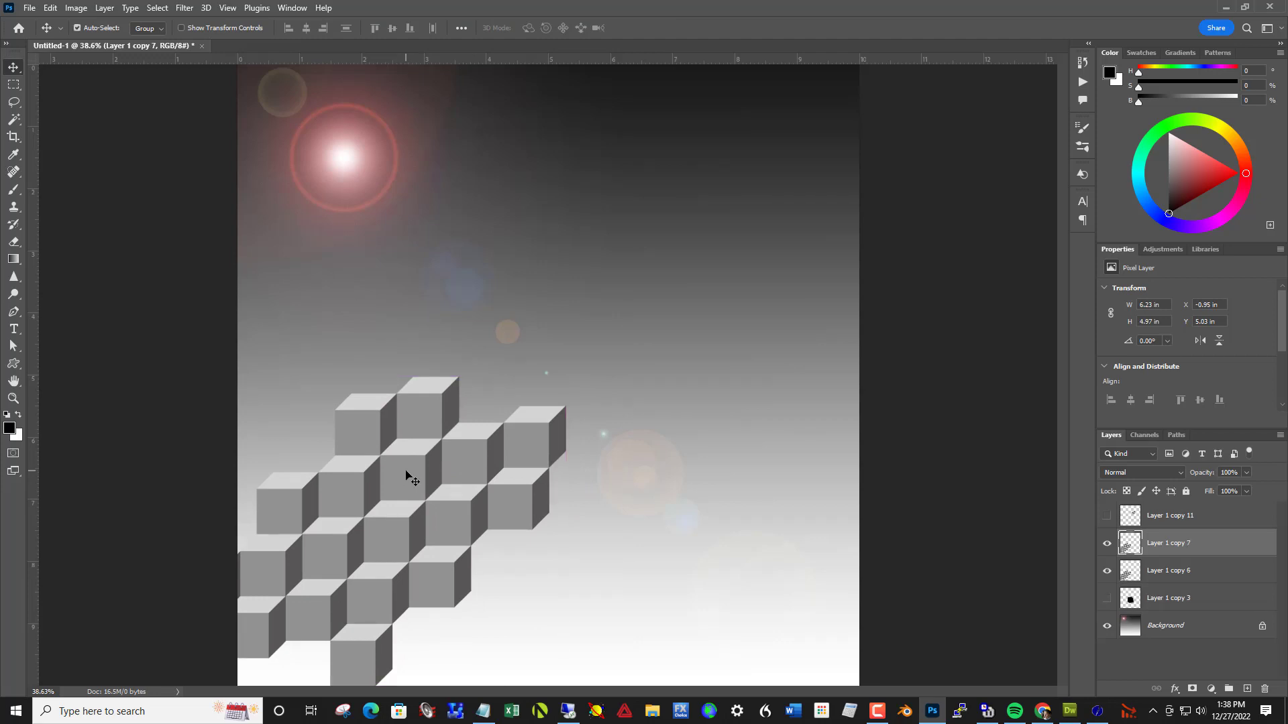
{"action": "left_click_drag", "start_coordinate": [406, 478], "coordinate": [679, 221]}
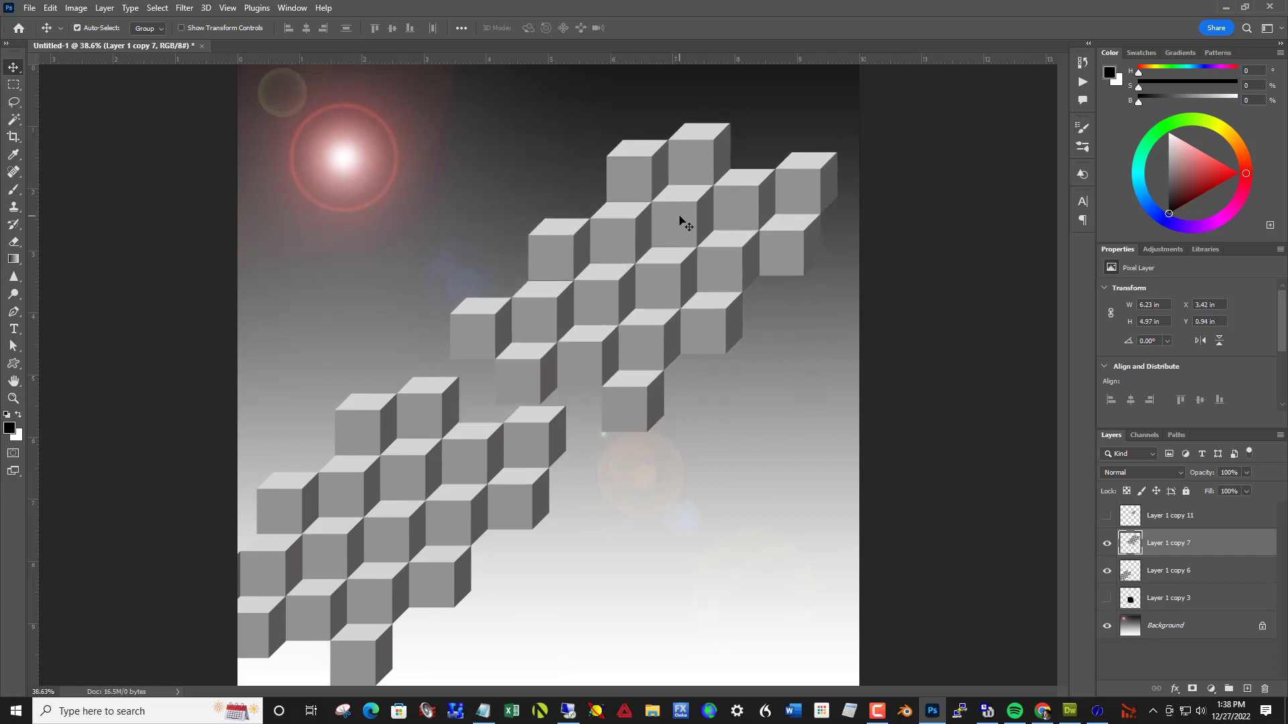
{"action": "key", "text": "ctrl+t"}
{"action": "right_click", "coordinate": [658, 237]}
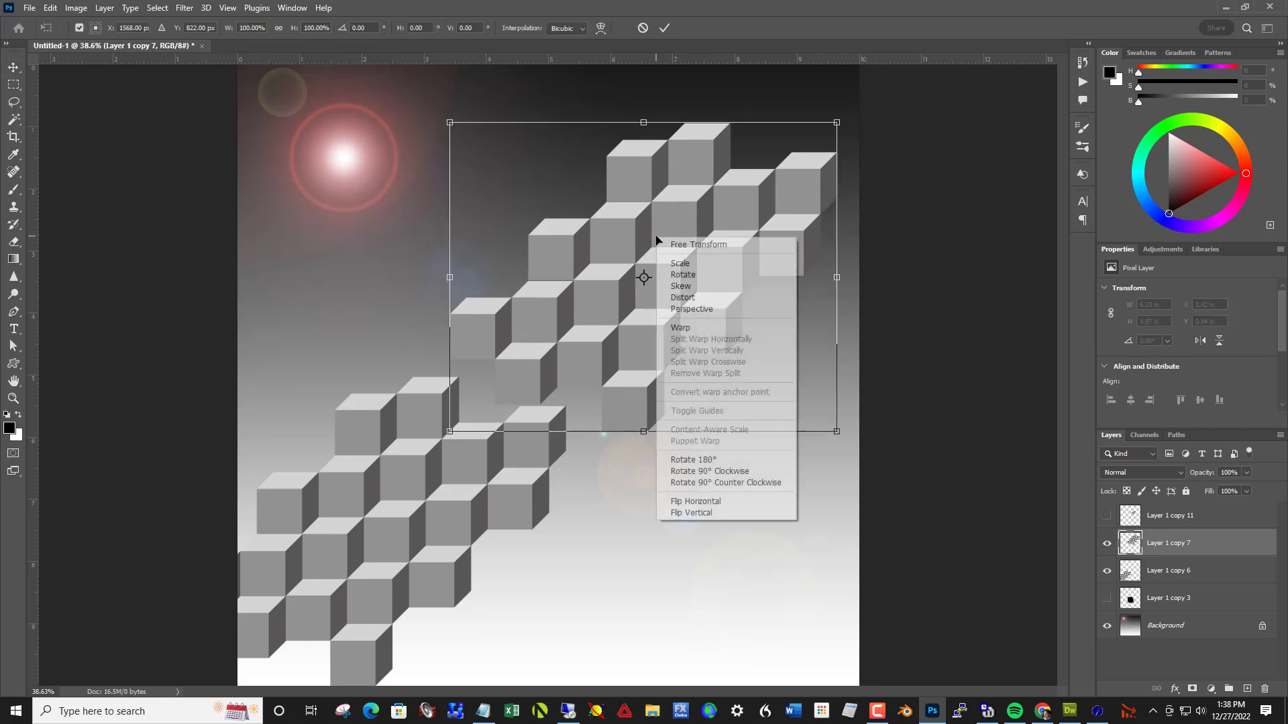
{"action": "left_click", "coordinate": [698, 500]}
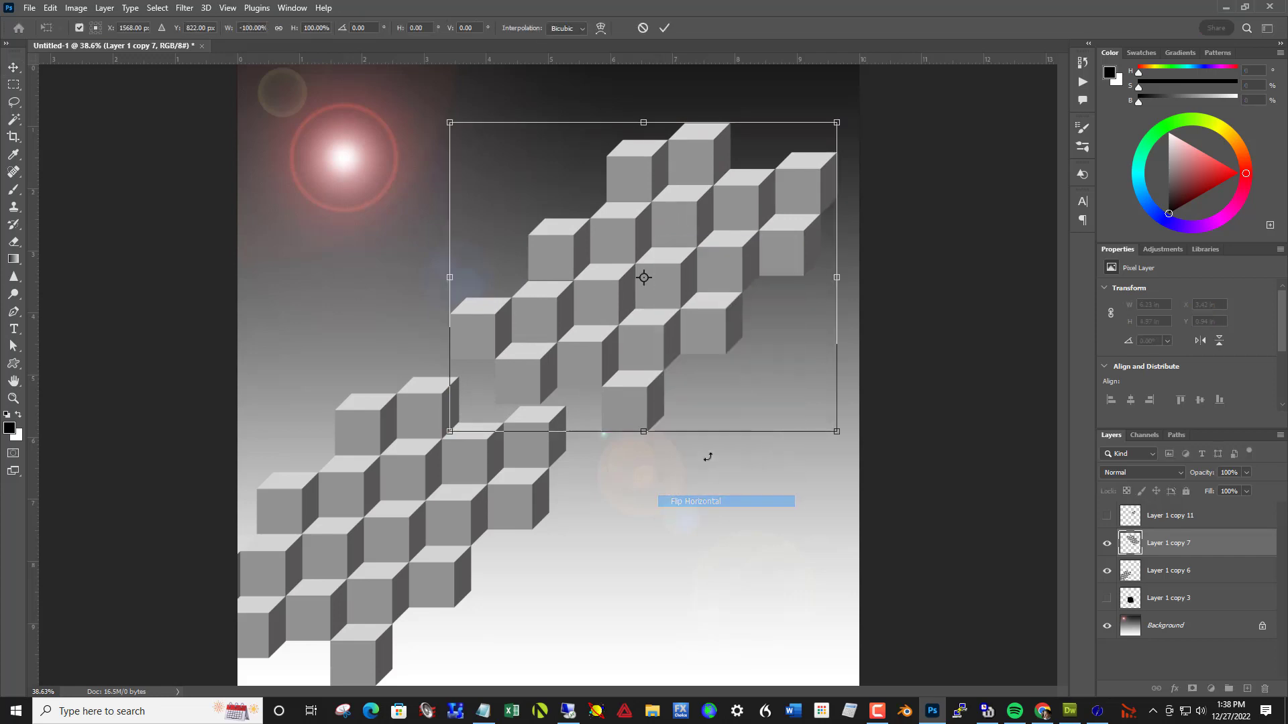
{"action": "left_click_drag", "start_coordinate": [659, 292], "coordinate": [770, 523]}
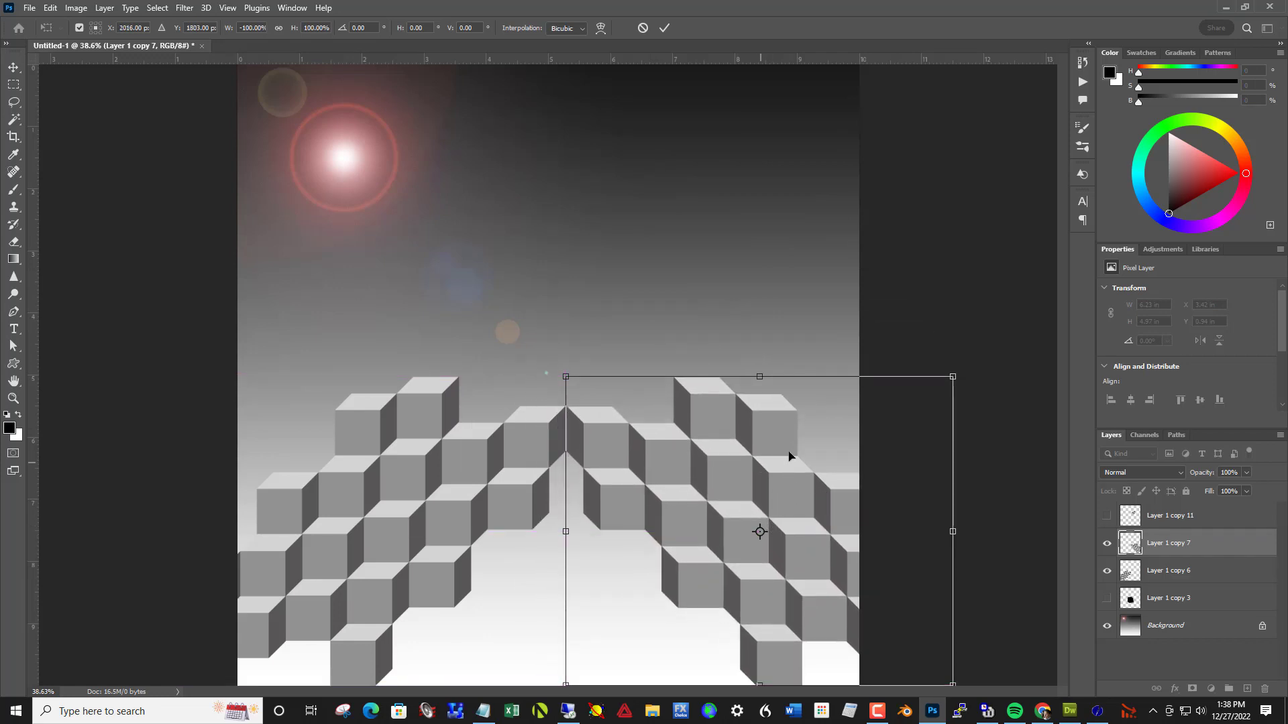
{"action": "left_click", "coordinate": [1175, 577], "text": "ctrl"}
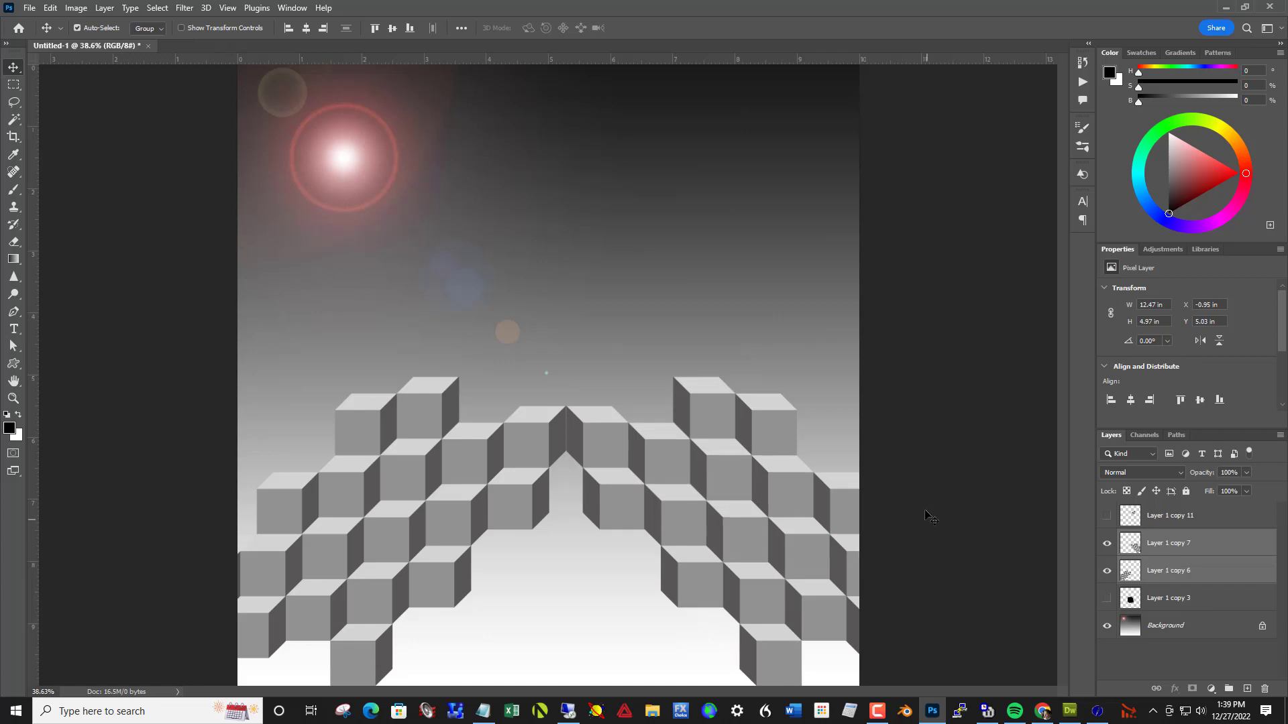
Duplicate both cube clusters, flip the copies vertically, and move them up to Y 0.05 in.
{"action": "key", "text": "ctrl+j"}
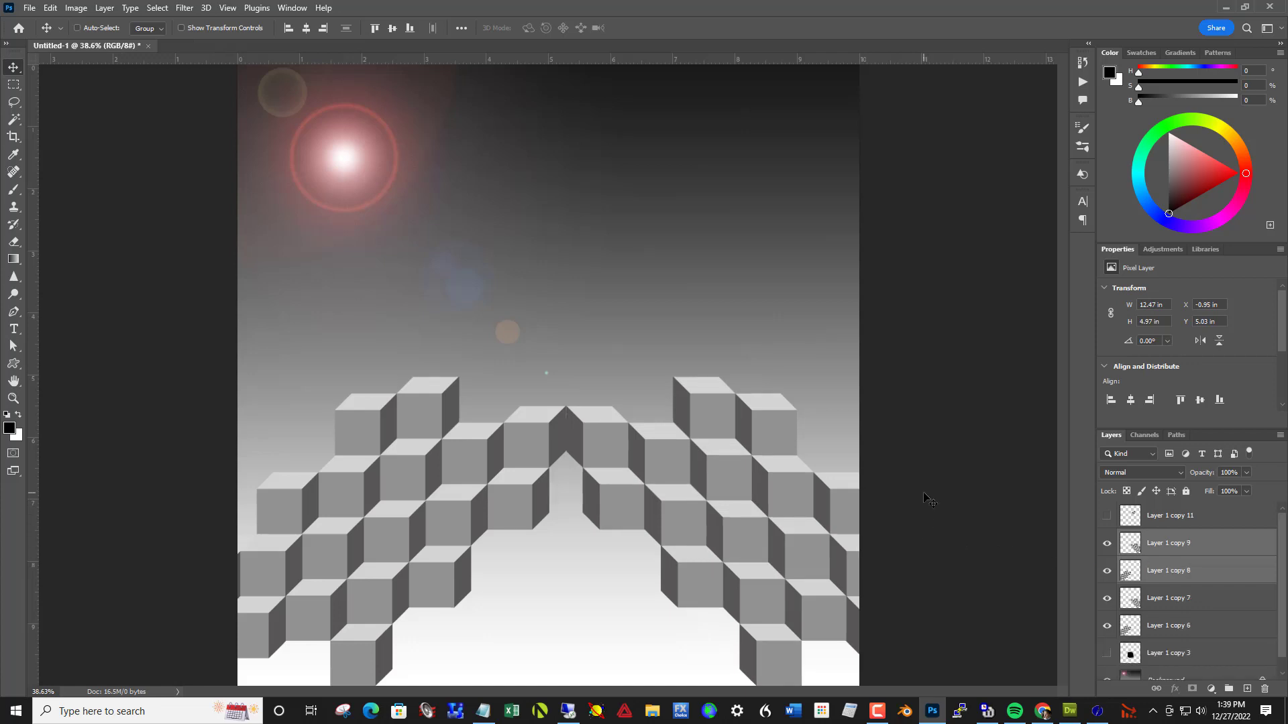
{"action": "key", "text": "ctrl+t"}
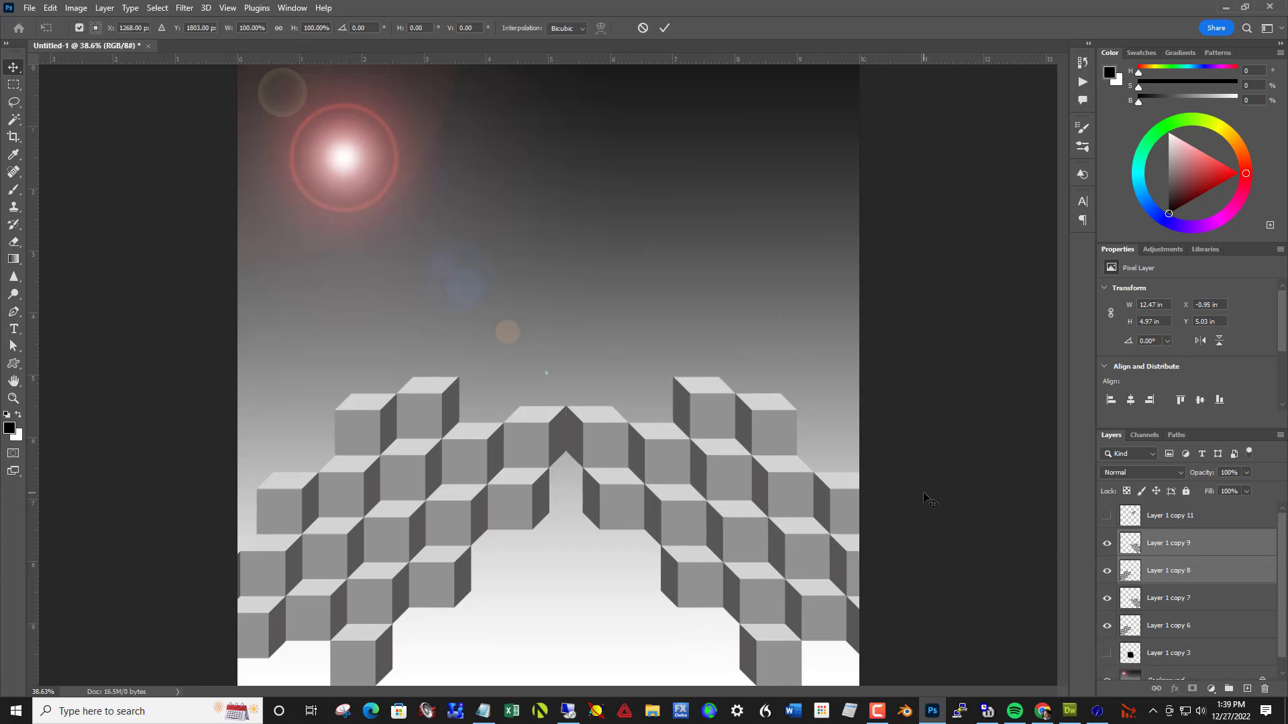
{"action": "right_click", "coordinate": [698, 522]}
{"action": "left_click", "coordinate": [718, 508]}
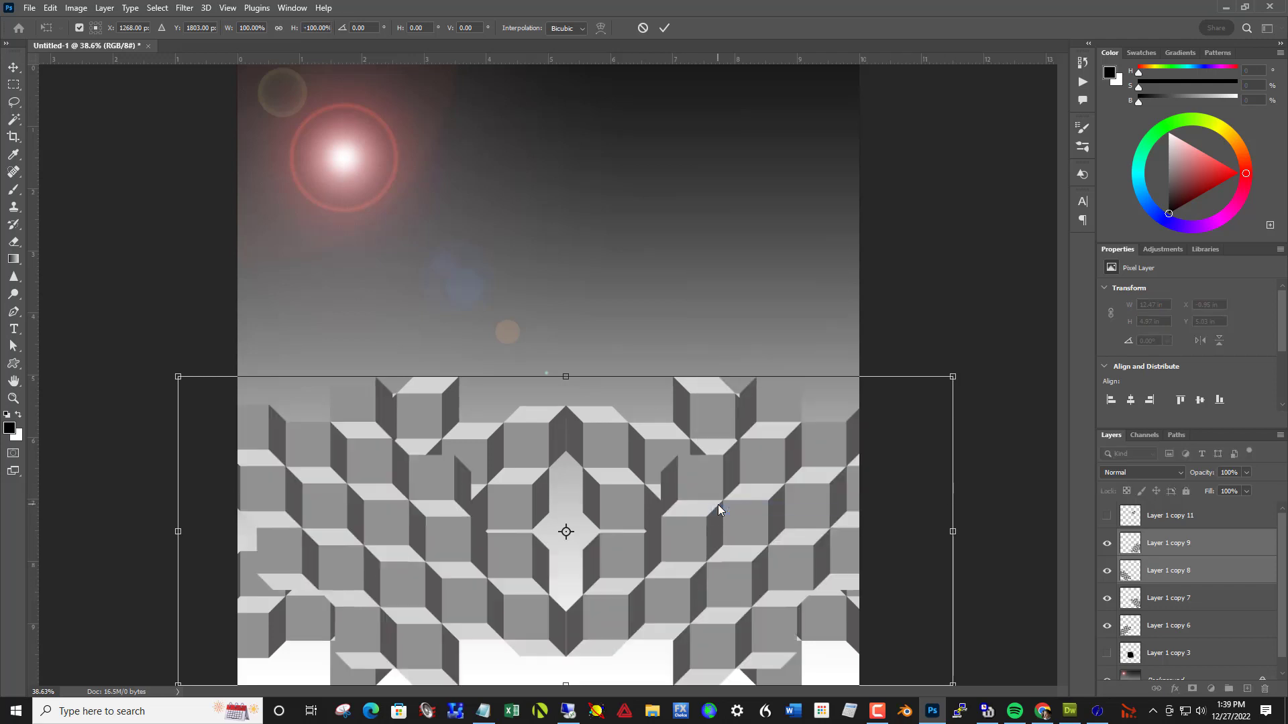
{"action": "left_click", "coordinate": [665, 28]}
{"action": "left_click_drag", "start_coordinate": [633, 498], "coordinate": [629, 260]}
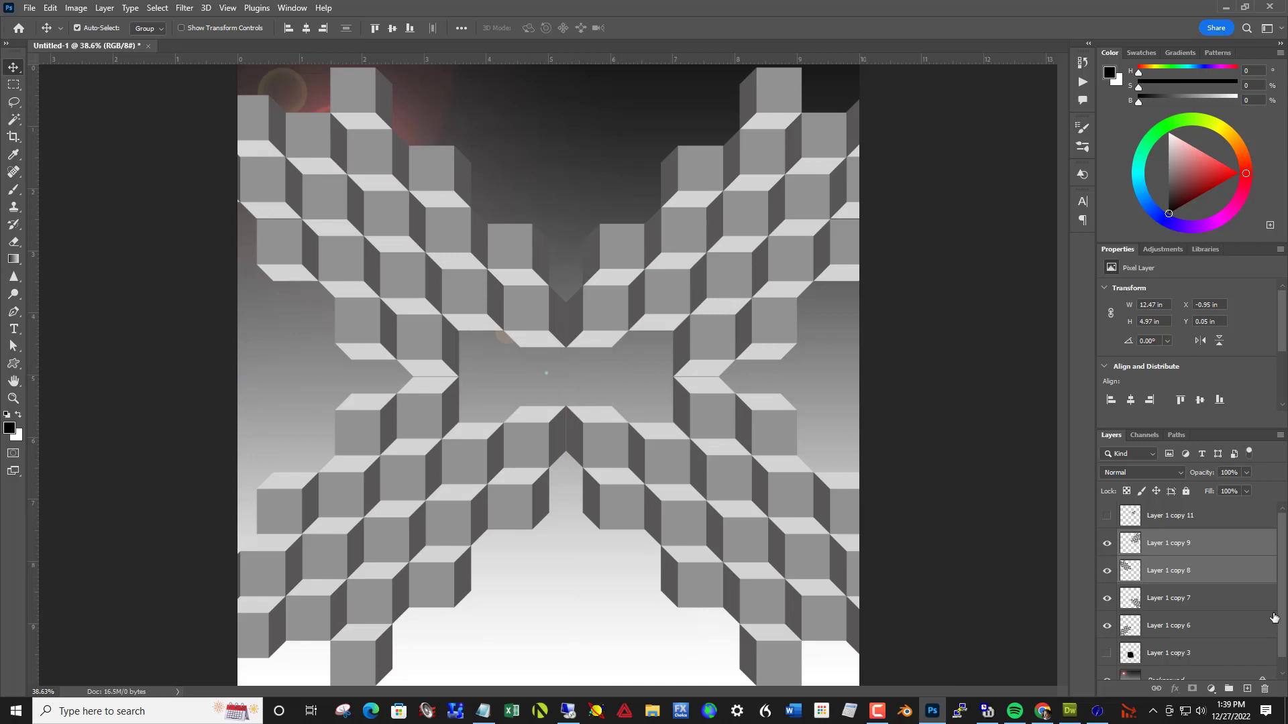
{"action": "left_click_drag", "start_coordinate": [1284, 613], "coordinate": [1285, 640]}
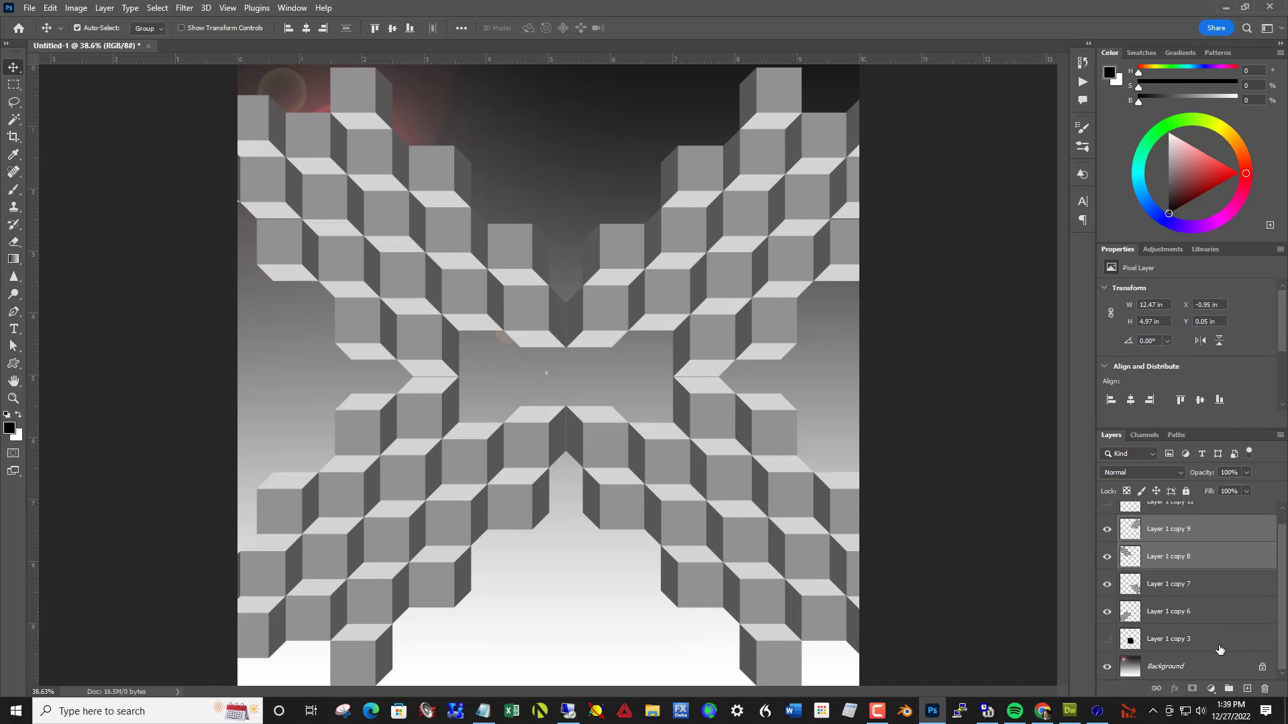
Render a 176% brightness Lens Flare centred on the Background layer behind the cubes.
{"action": "left_click", "coordinate": [1207, 667]}
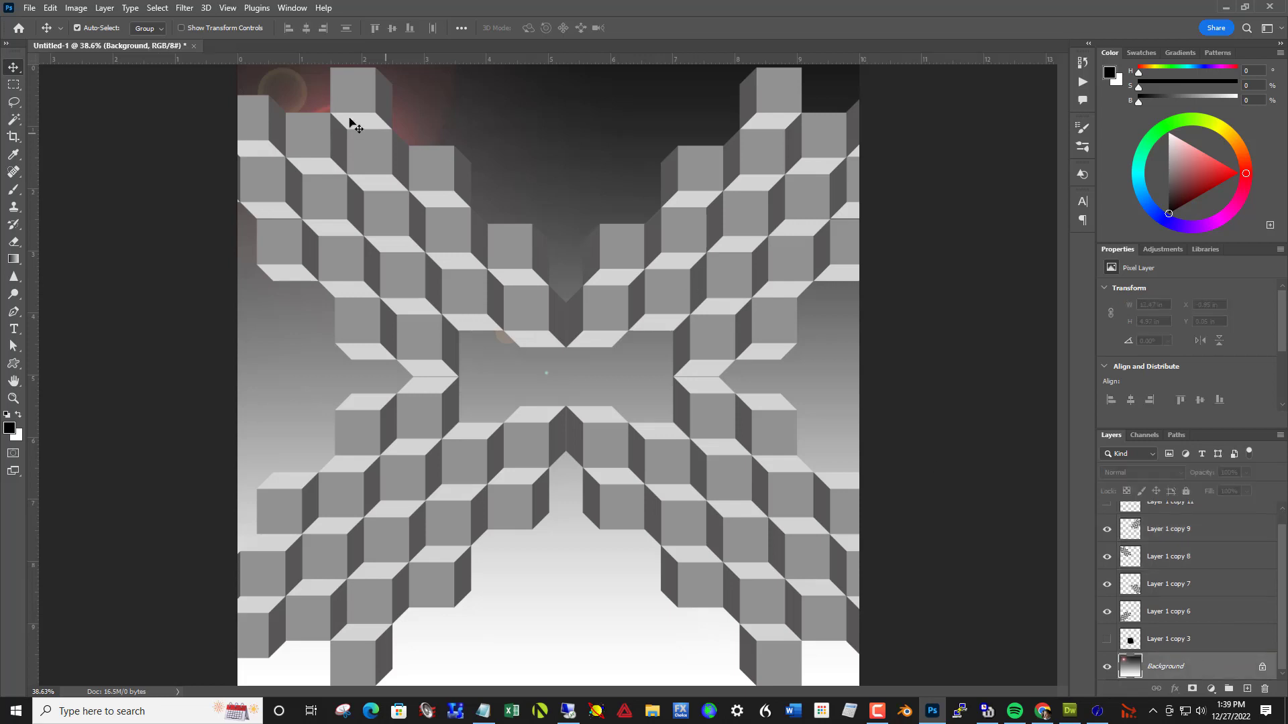
{"action": "left_click", "coordinate": [185, 9]}
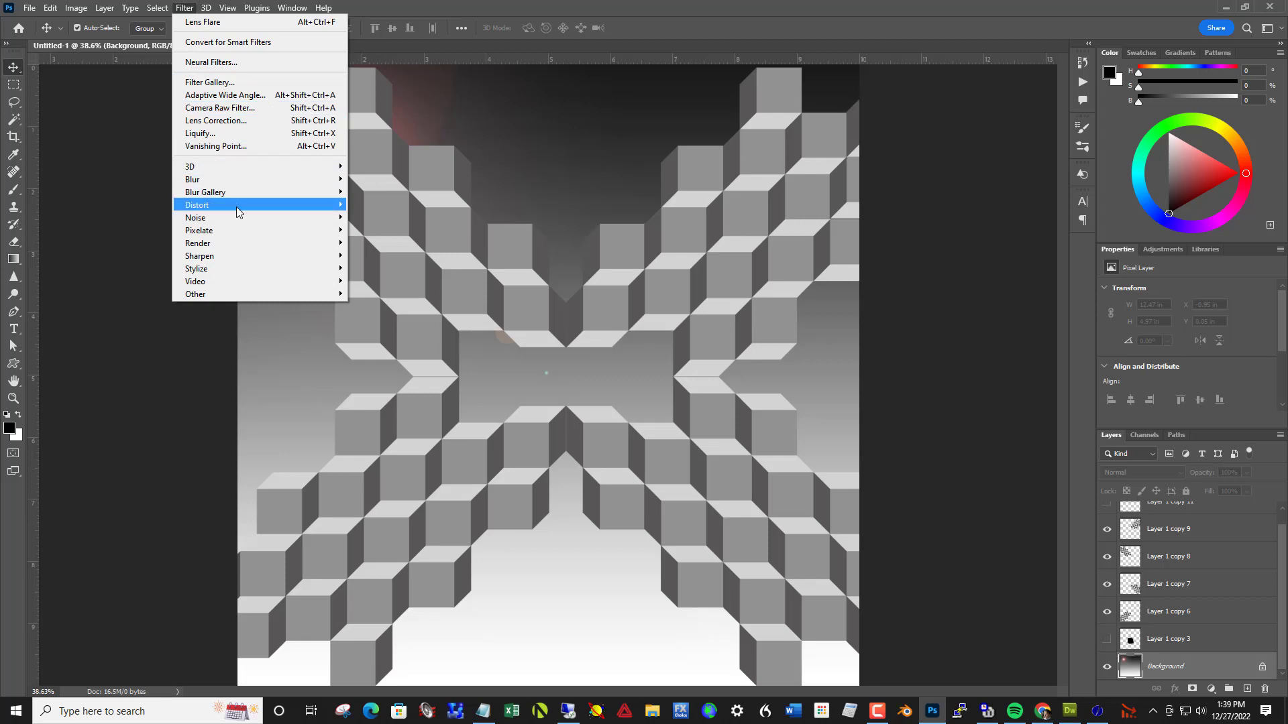
{"action": "mouse_move", "coordinate": [235, 245]}
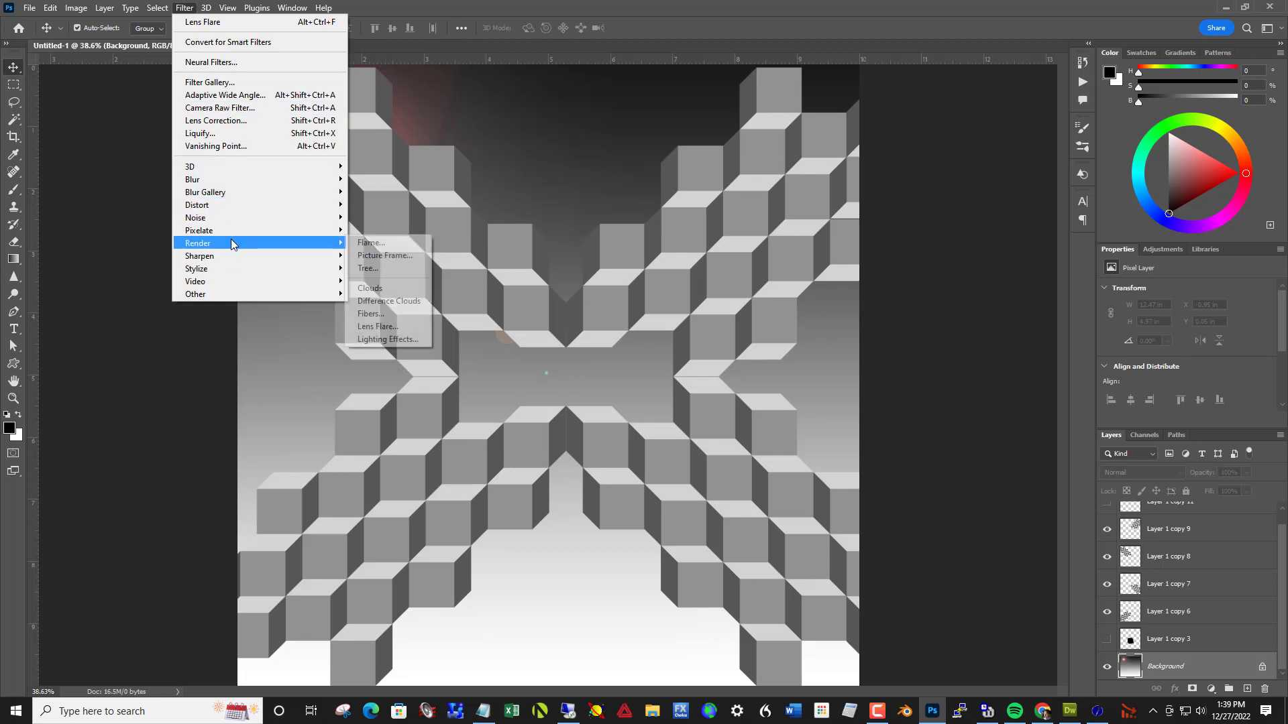
{"action": "left_click", "coordinate": [378, 326]}
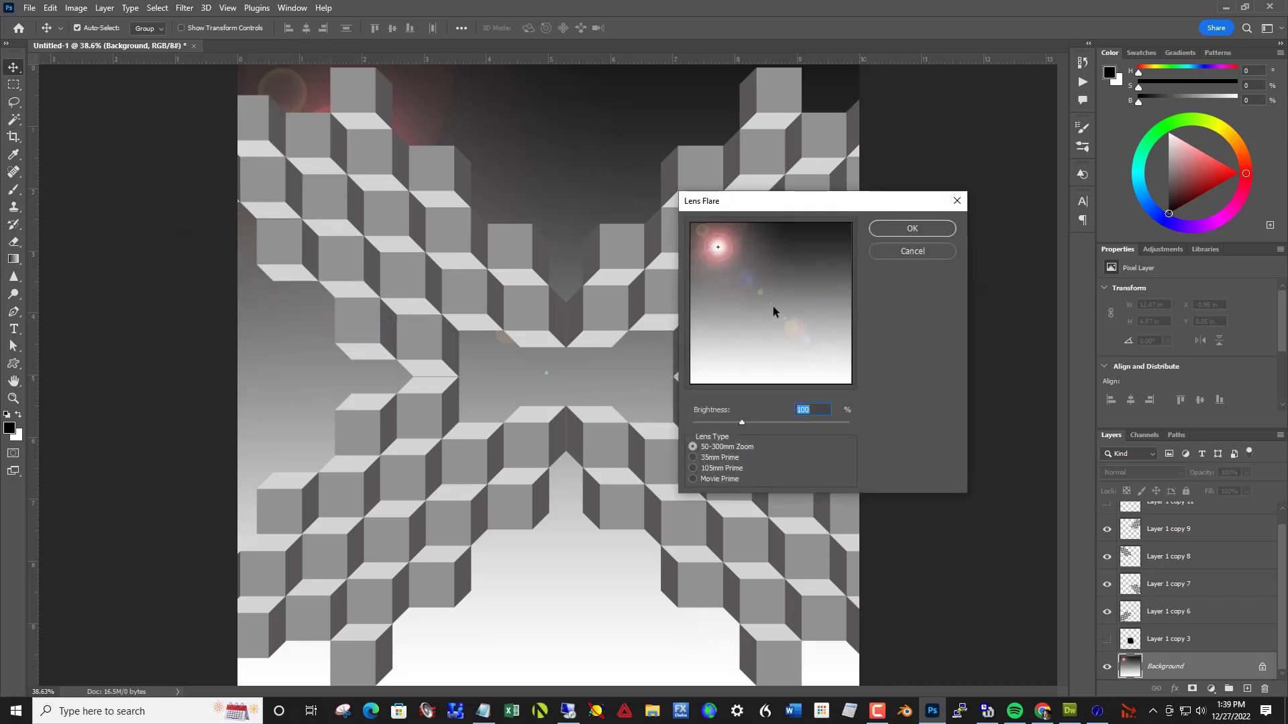
{"action": "left_click", "coordinate": [768, 310]}
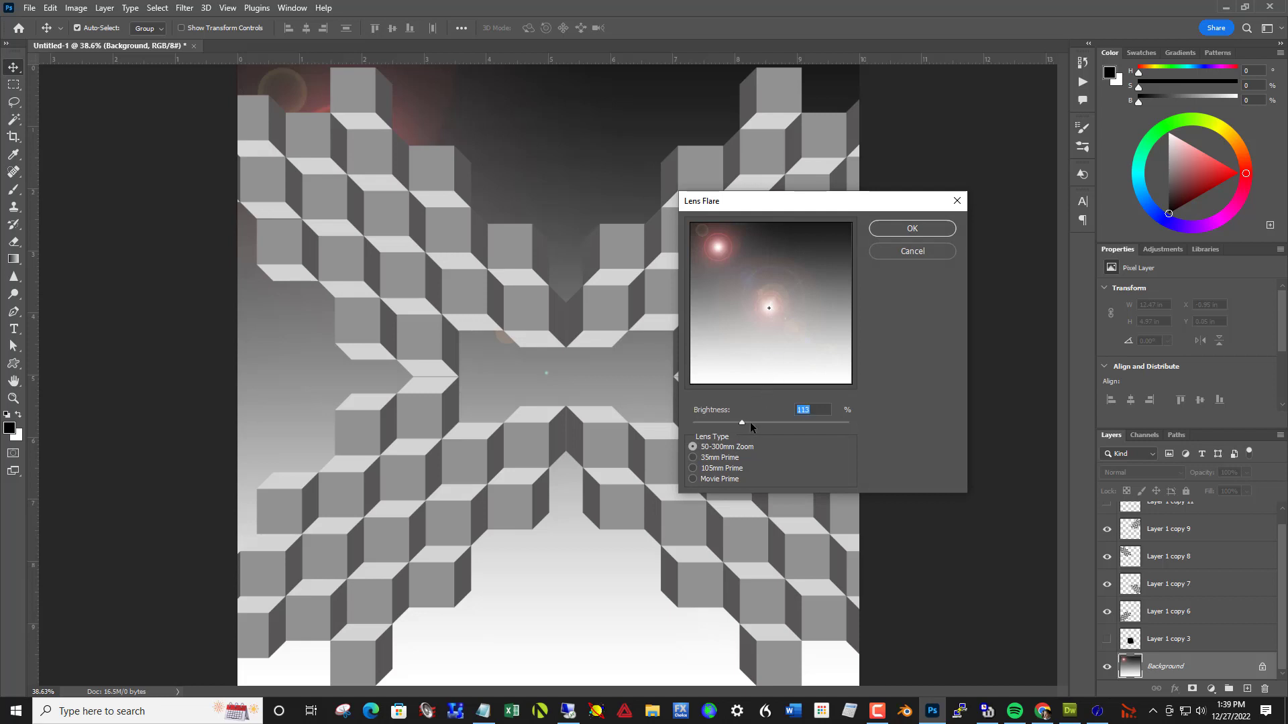
{"action": "left_click_drag", "start_coordinate": [750, 421], "coordinate": [781, 424]}
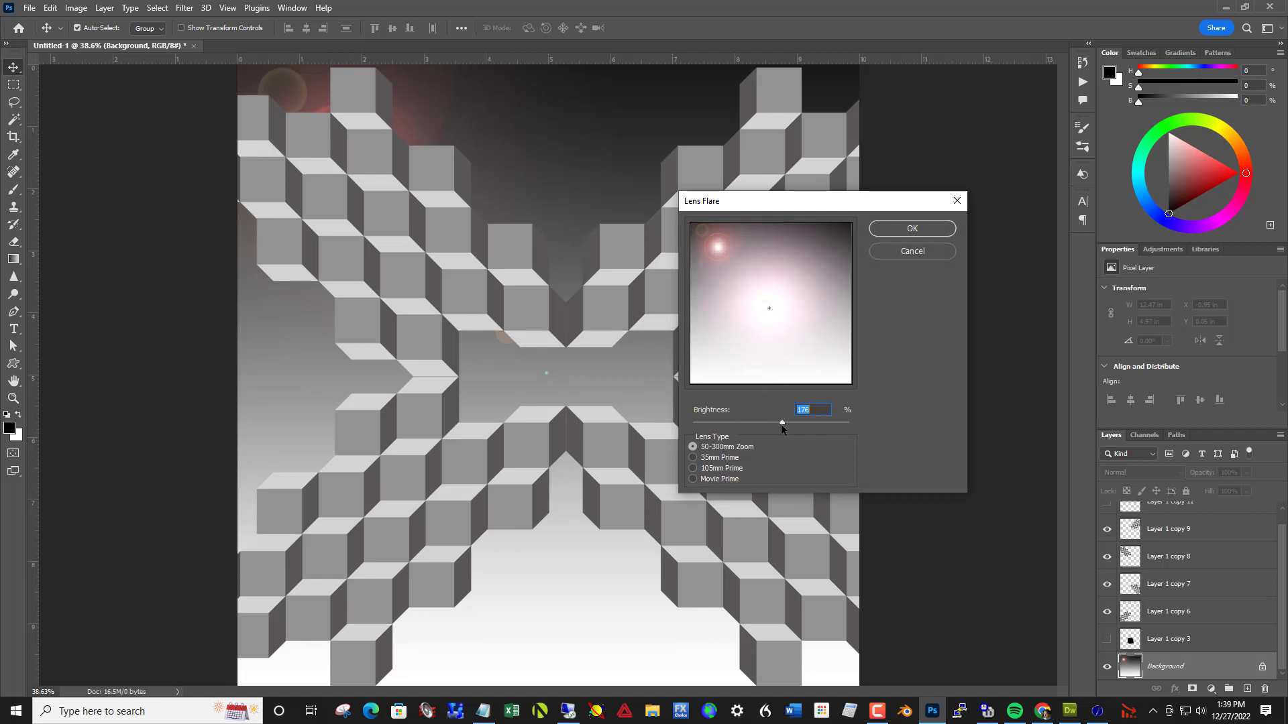
{"action": "left_click", "coordinate": [910, 230]}
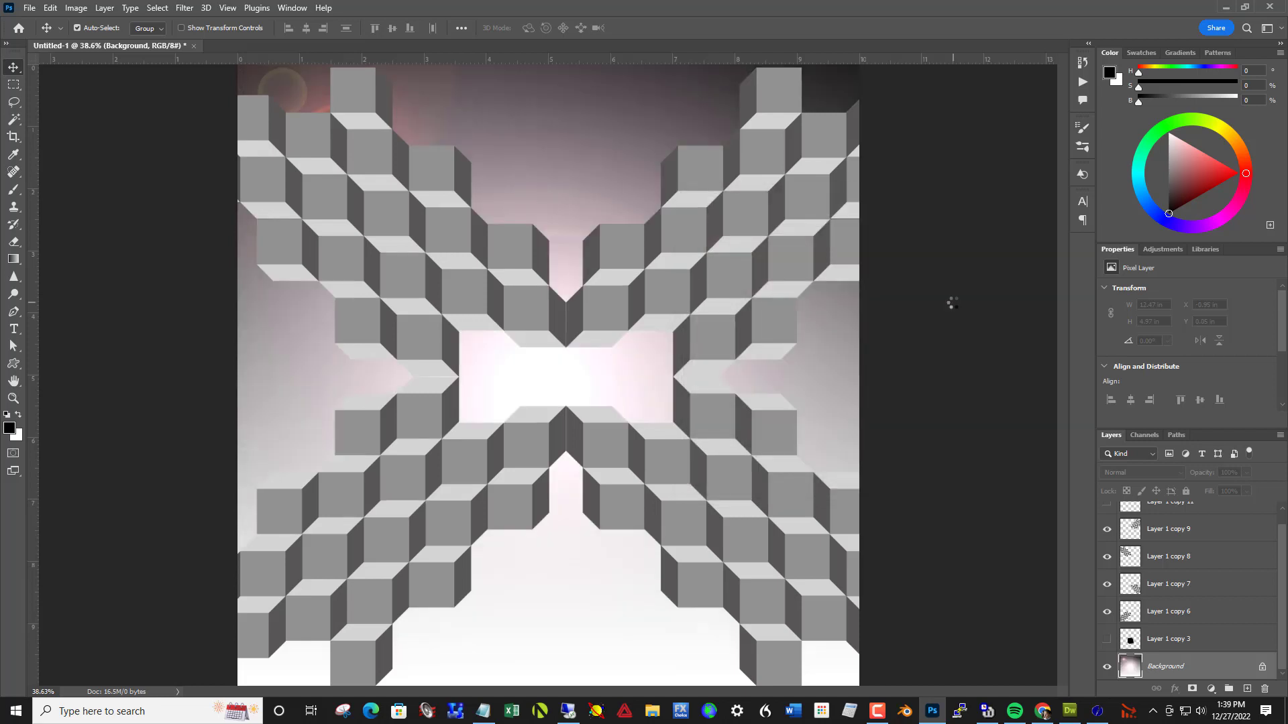